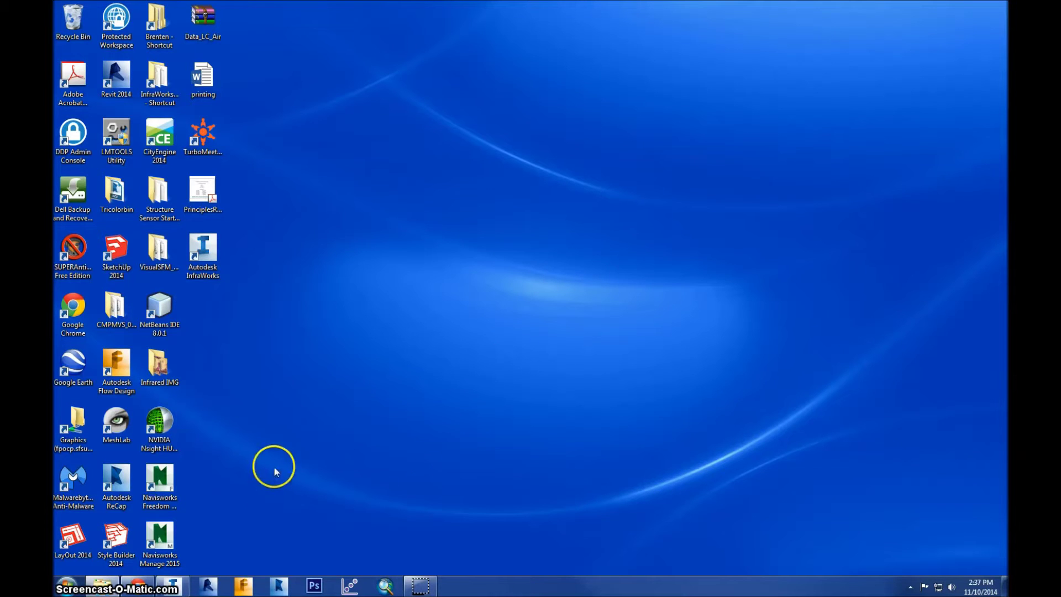
Switch to Autodesk InfraWorks and create a new local model named RTC2 with a short description.
mouse_move(173, 588)
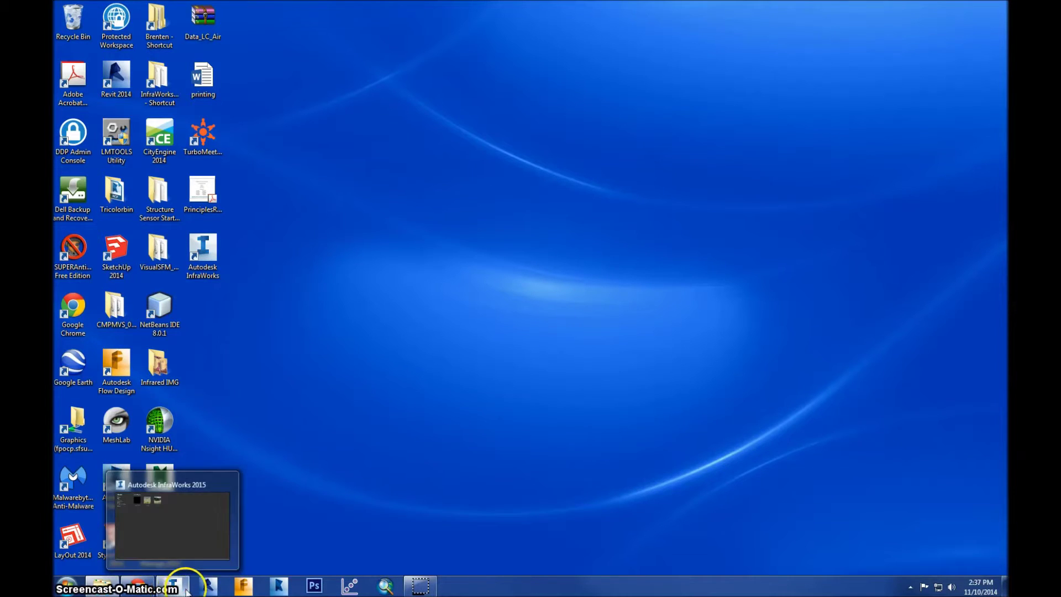
left_click(173, 587)
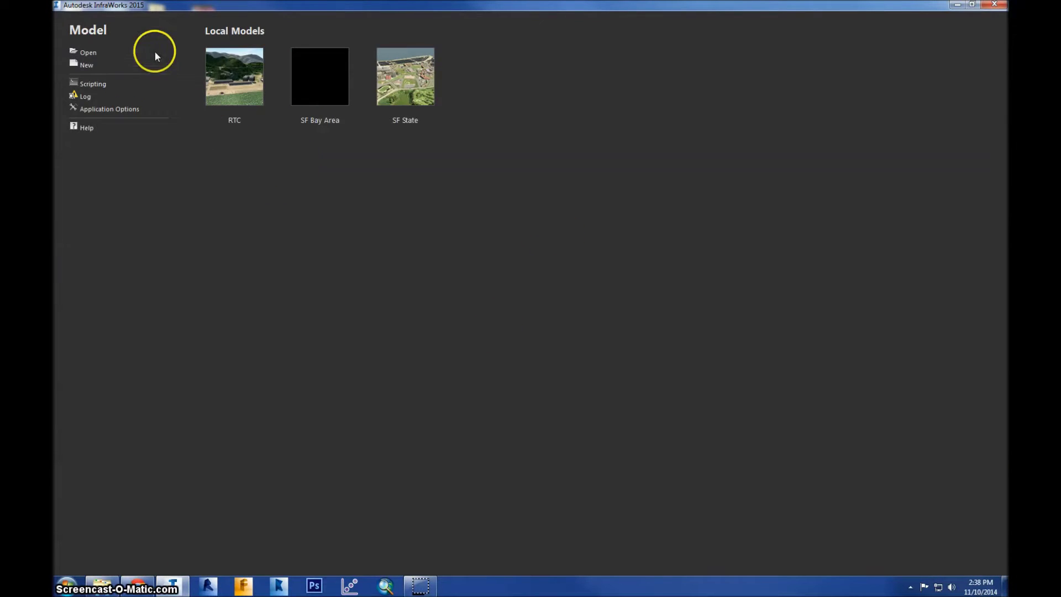
left_click(87, 67)
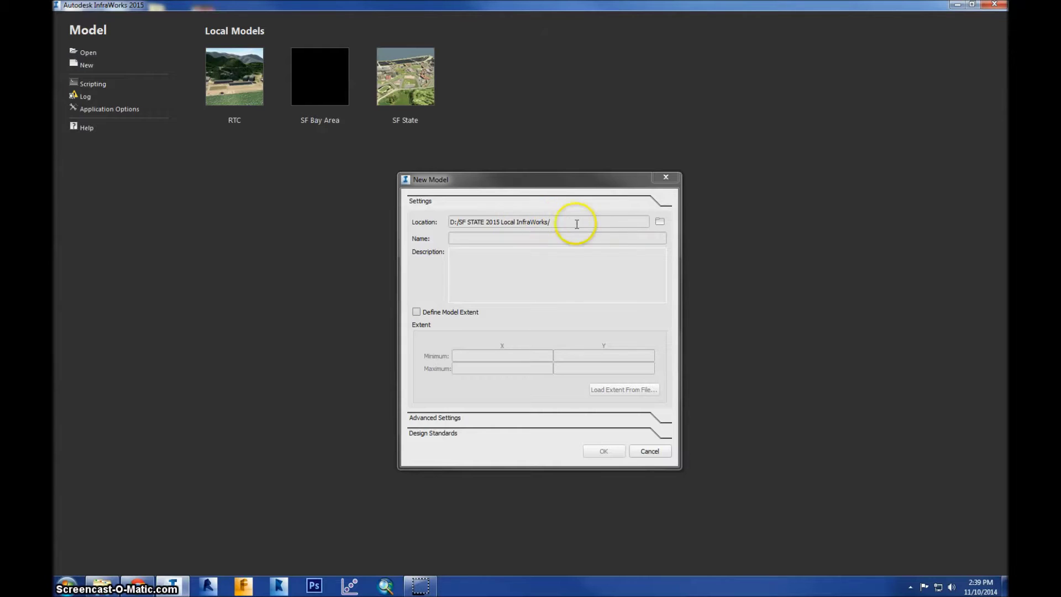
left_click(492, 240)
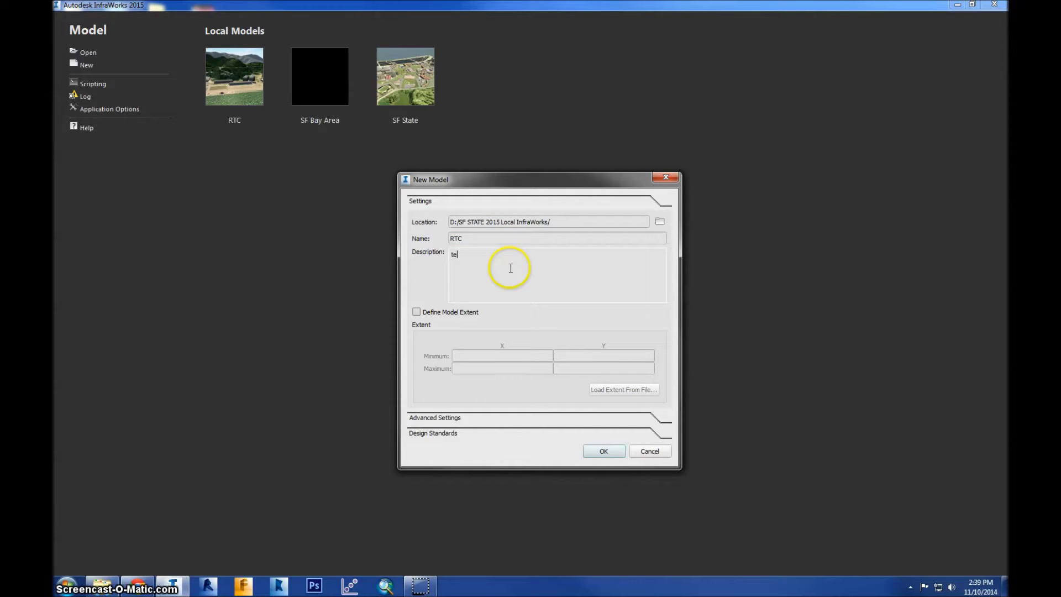
left_click(598, 452)
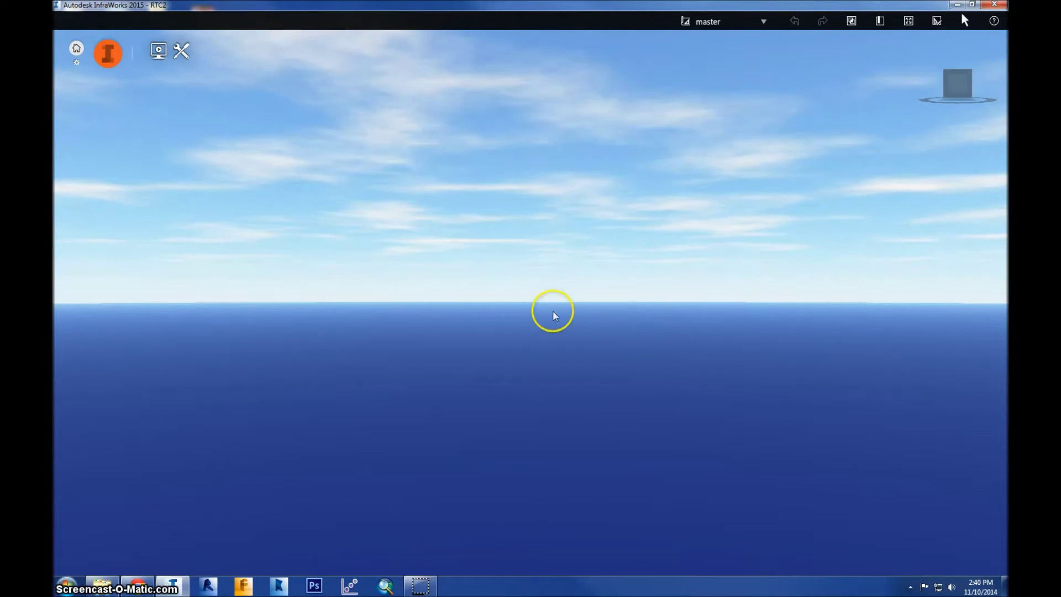
Add the elevation raster w001001x.adf from the rtc_clip_elevation folder as a raster data source.
left_click_drag(555, 310, 510, 376)
left_click_drag(541, 331, 588, 308)
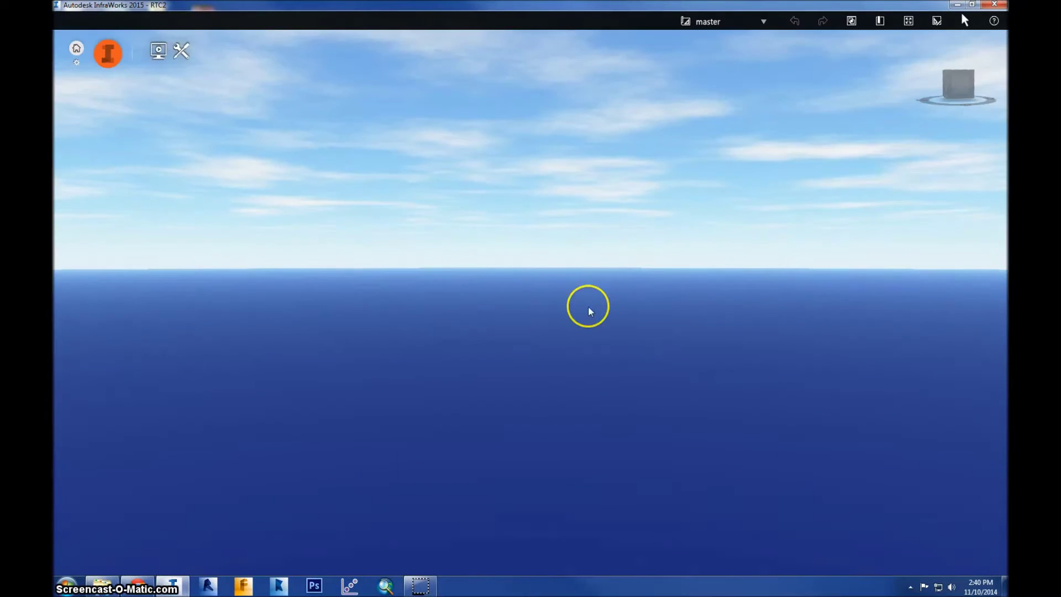
left_click(106, 53)
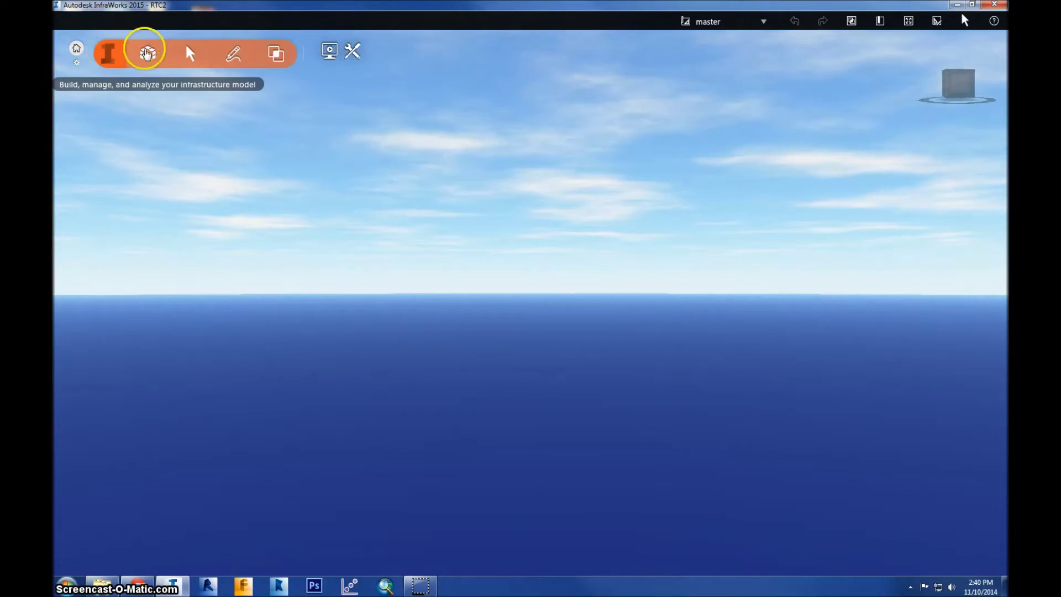
left_click(146, 53)
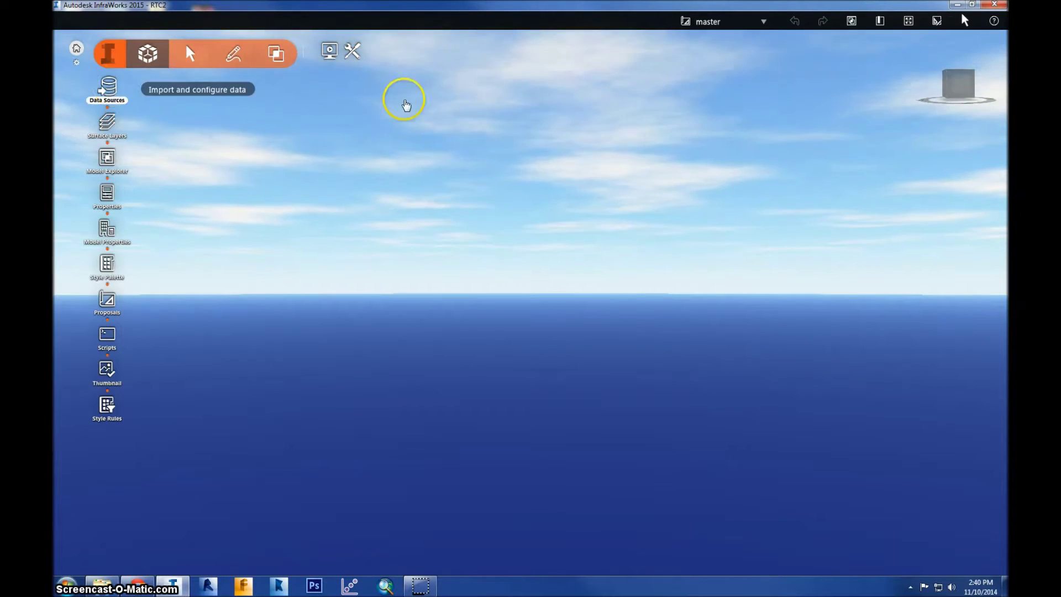
left_click_drag(1007, 34, 681, 13)
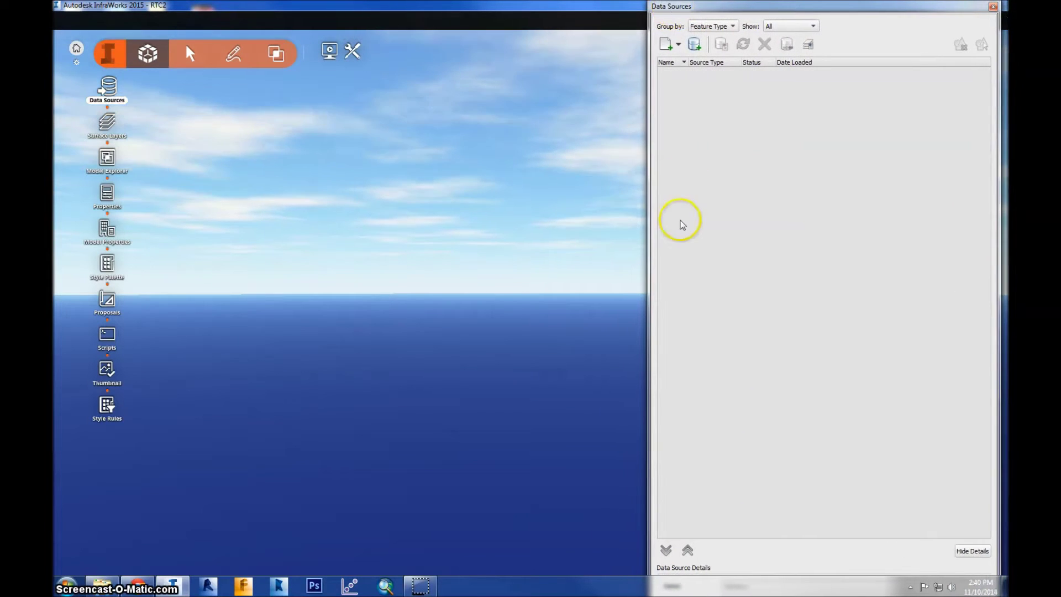
left_click(678, 47)
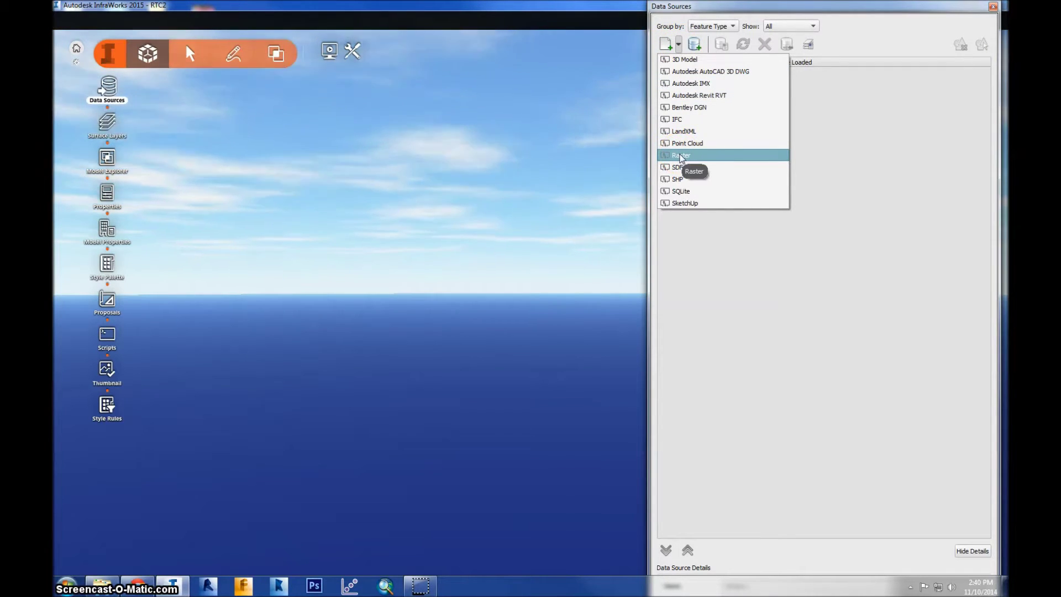
left_click(681, 156)
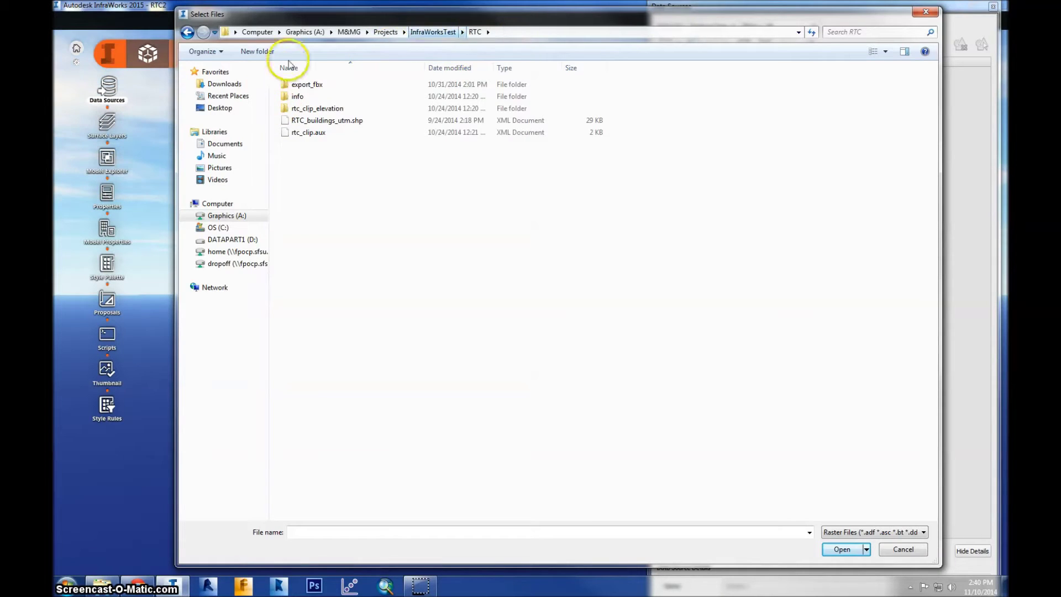
double_click(318, 108)
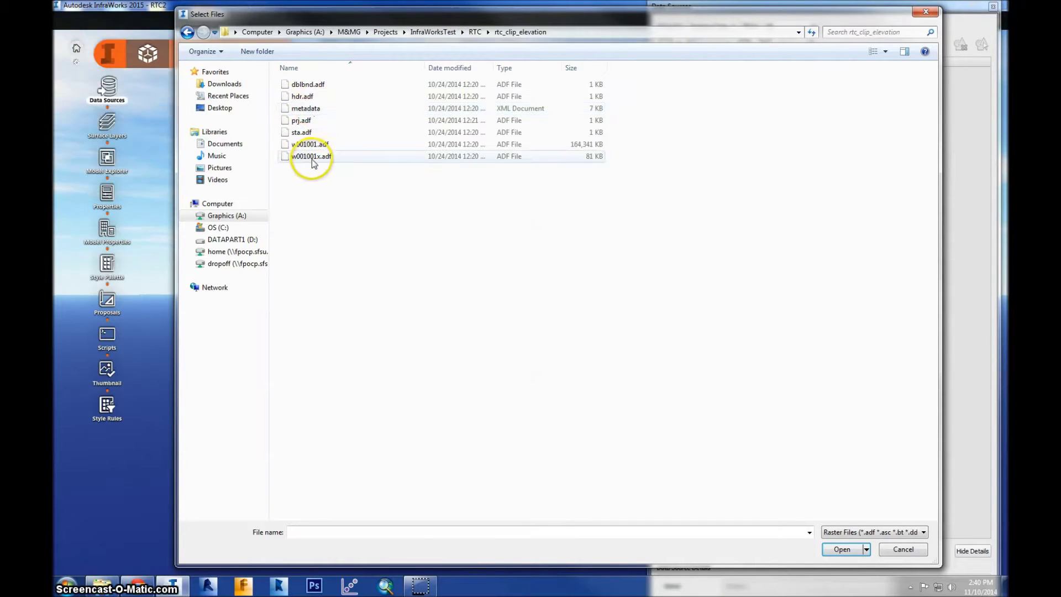
left_click(312, 158)
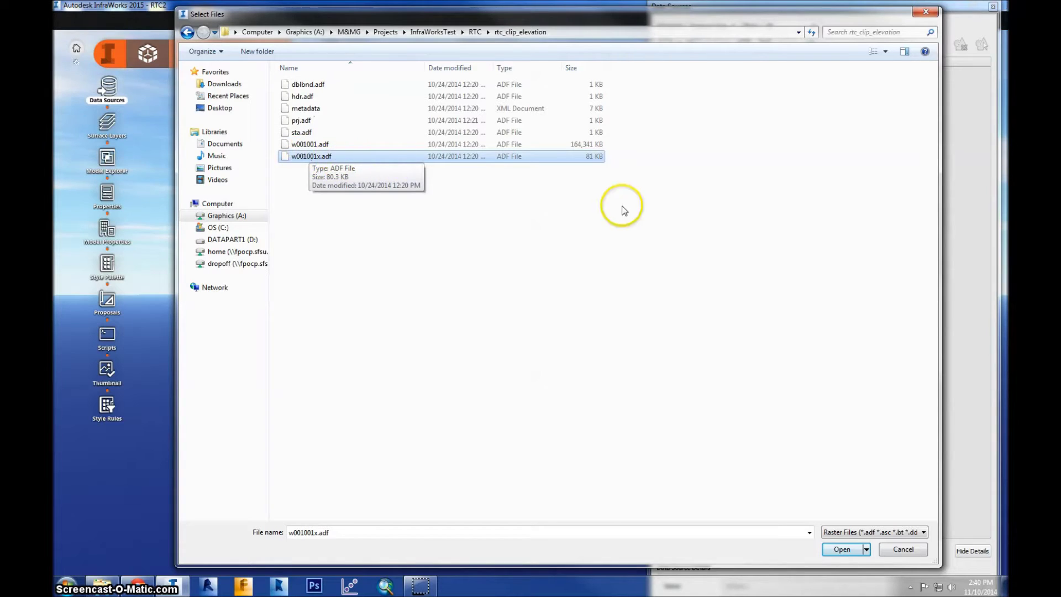
left_click(846, 549)
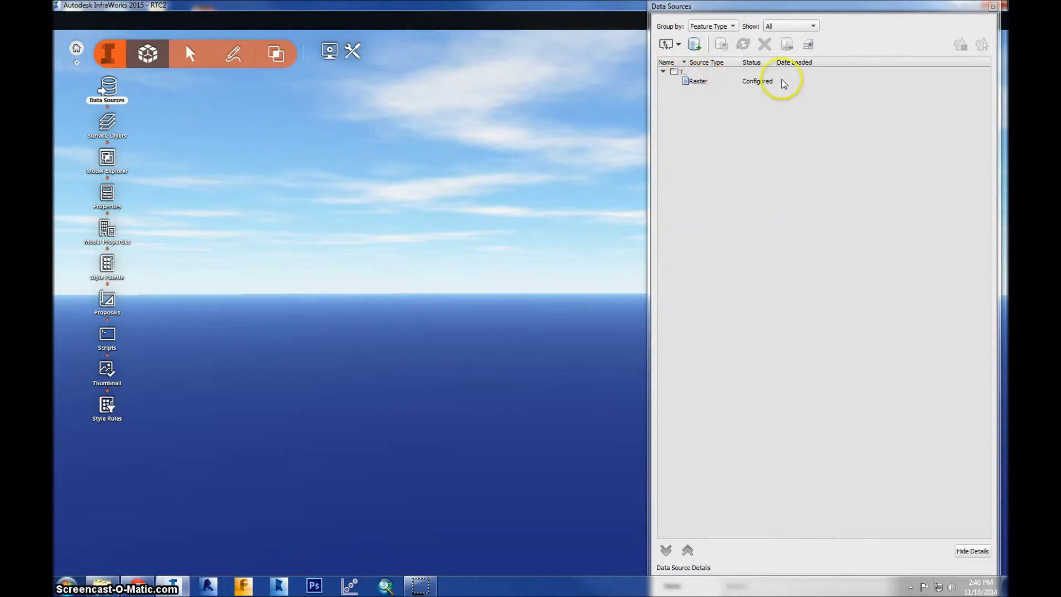
Load the w001001x.adf raster into the model as terrain, keeping its default configuration.
left_click(703, 84)
double_click(704, 84)
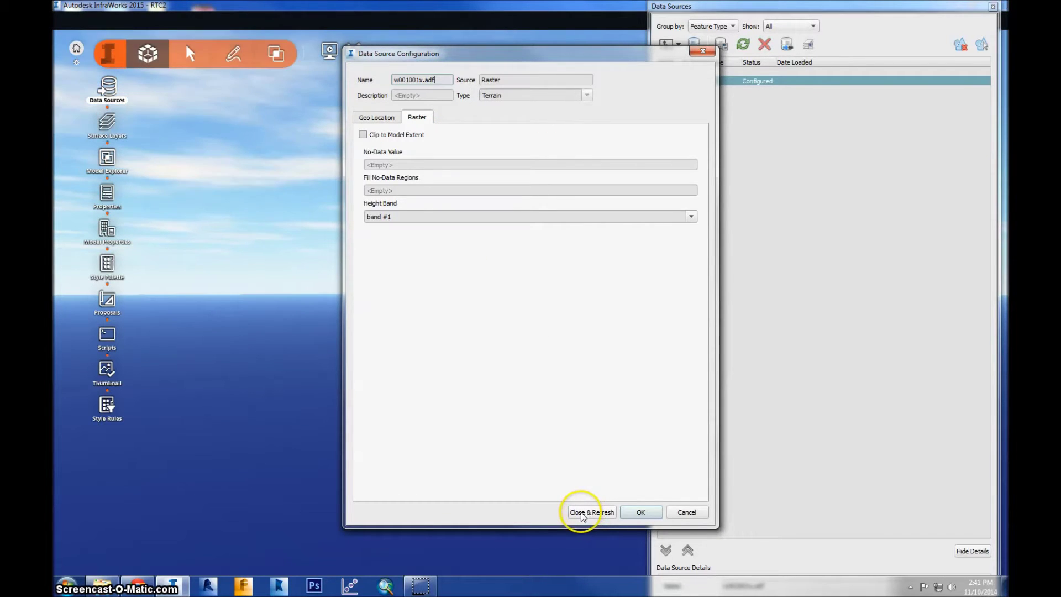
left_click(584, 512)
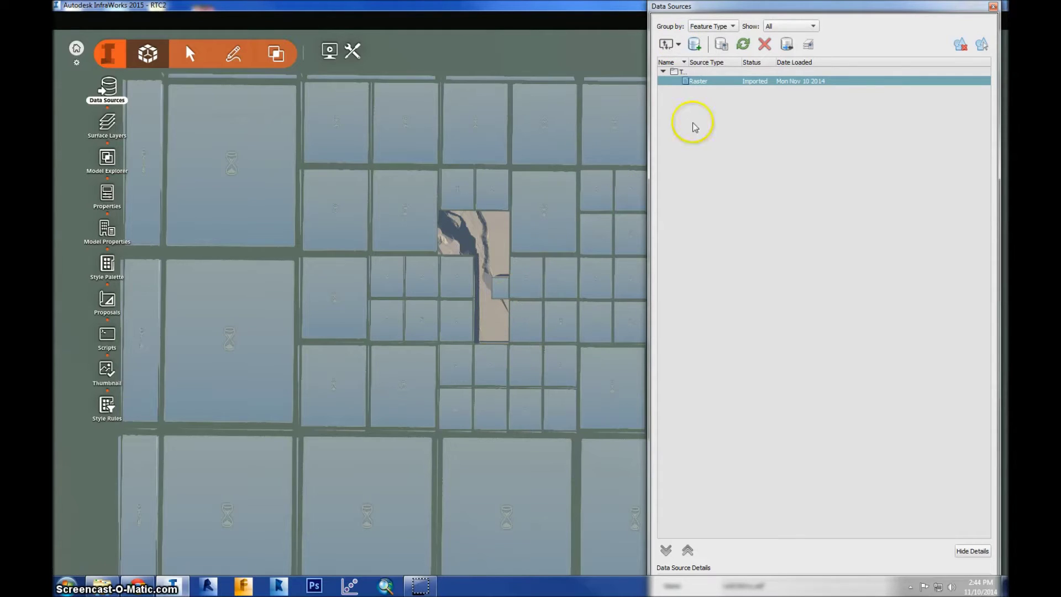
Add the shapefile RTC_buildings_utm.shp from the RTC folder as an SHP data source.
left_click(680, 44)
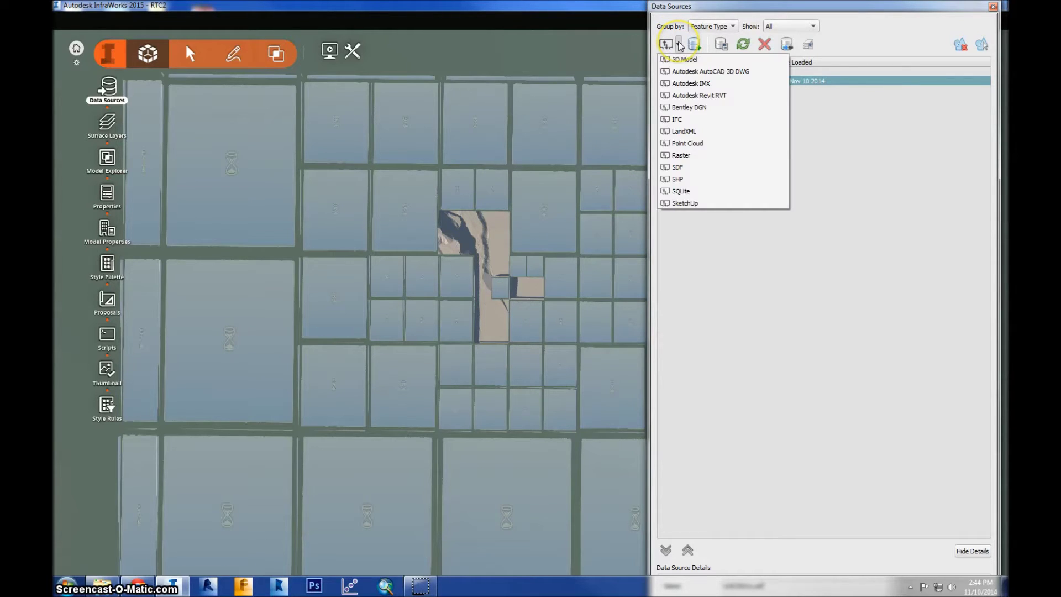
left_click(679, 179)
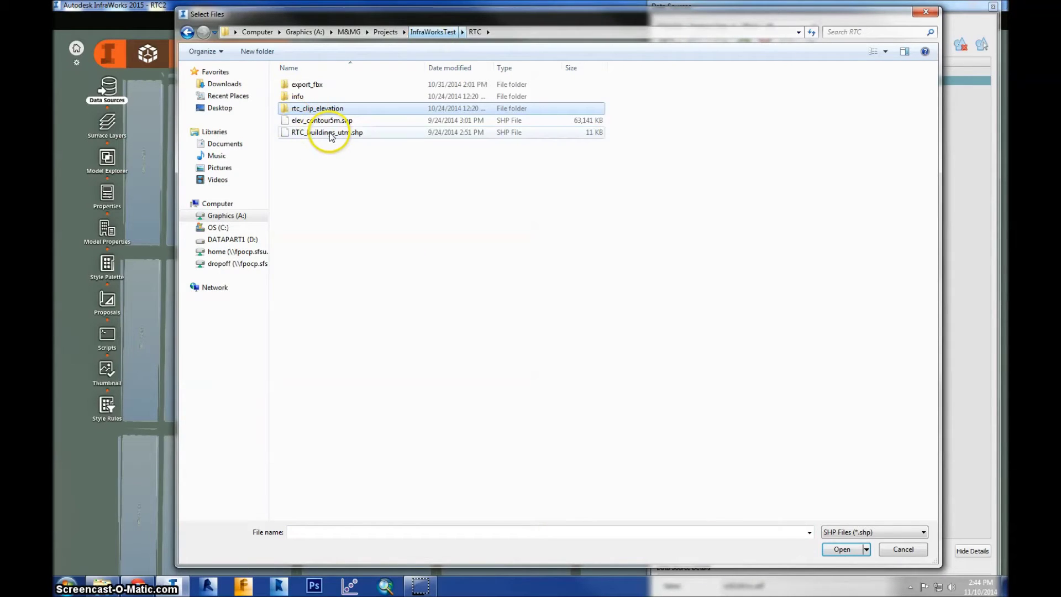
left_click(329, 133)
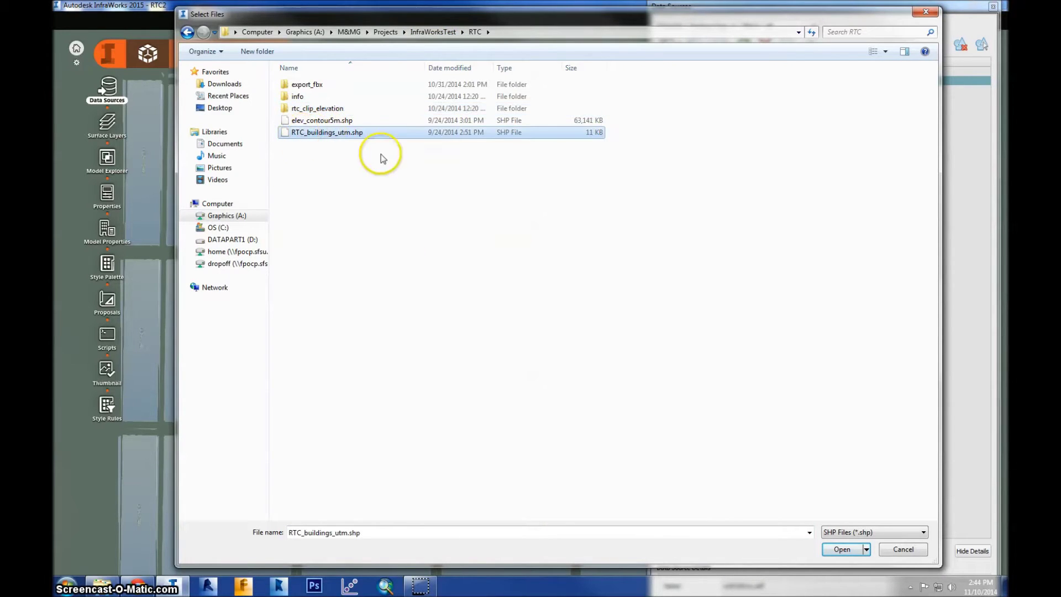
left_click(843, 549)
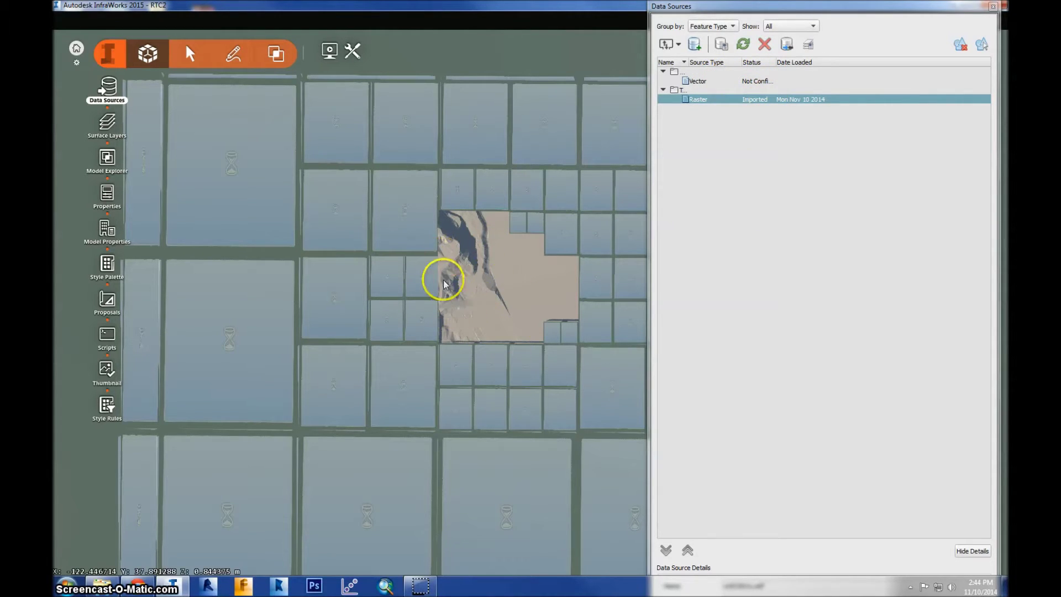
Configure the RTC_buildings_utm vector source as type Buildings and map its Name to the BuildName attribute.
left_click(697, 81)
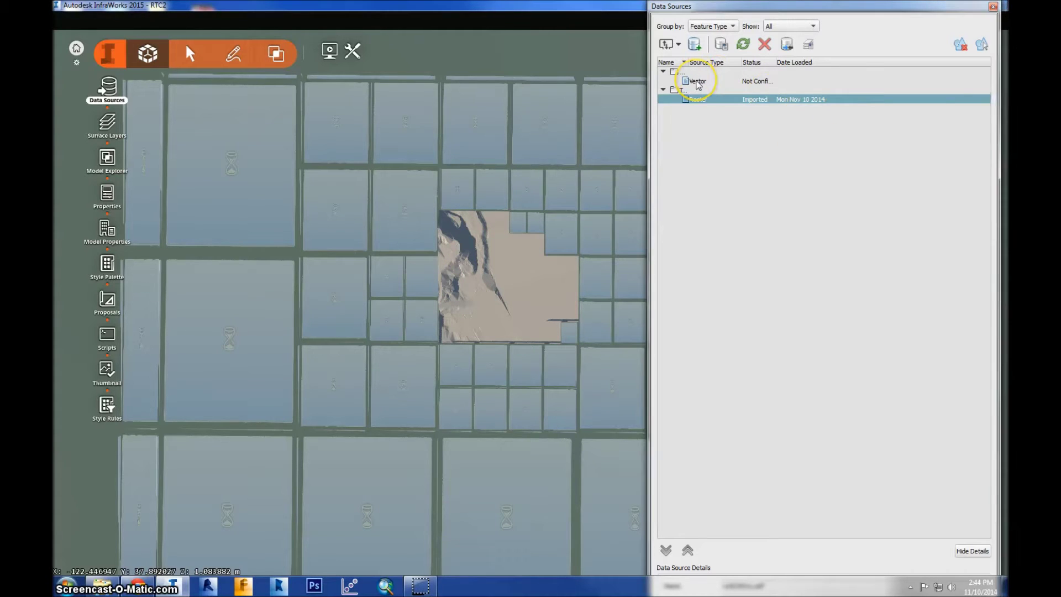
double_click(699, 85)
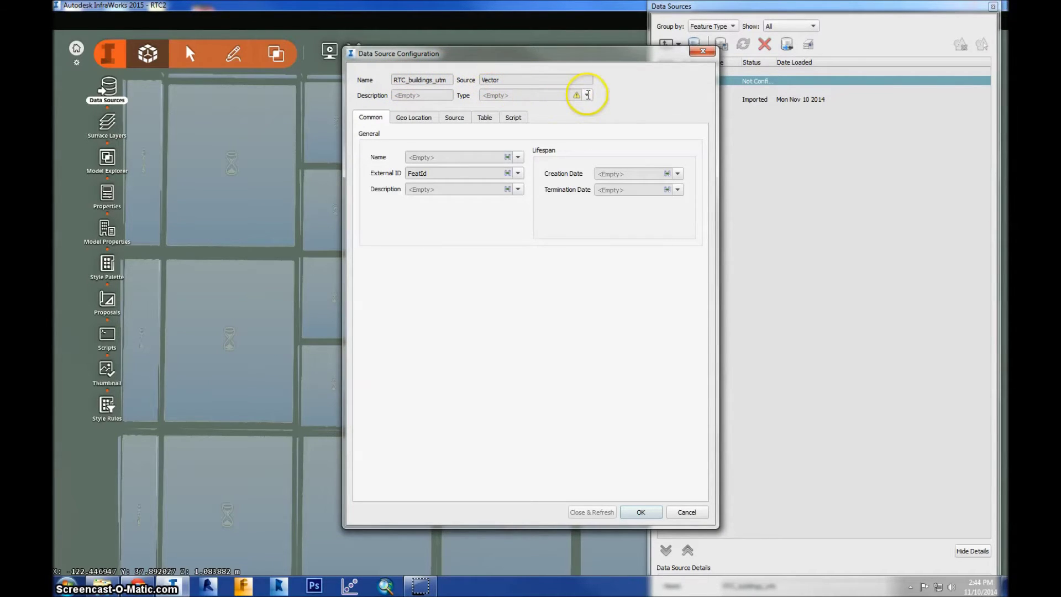
left_click(587, 95)
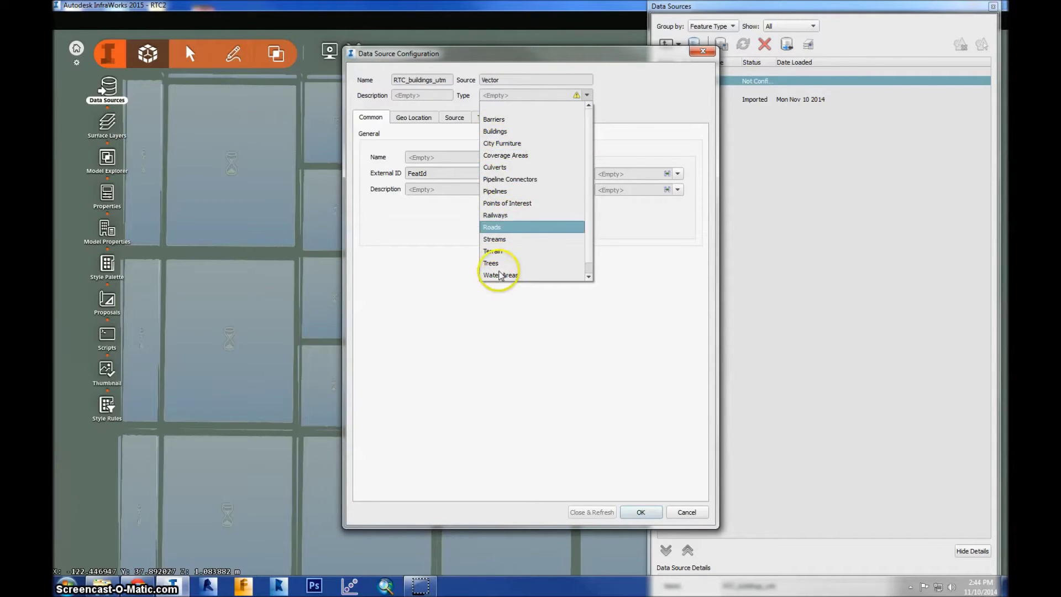
left_click(510, 135)
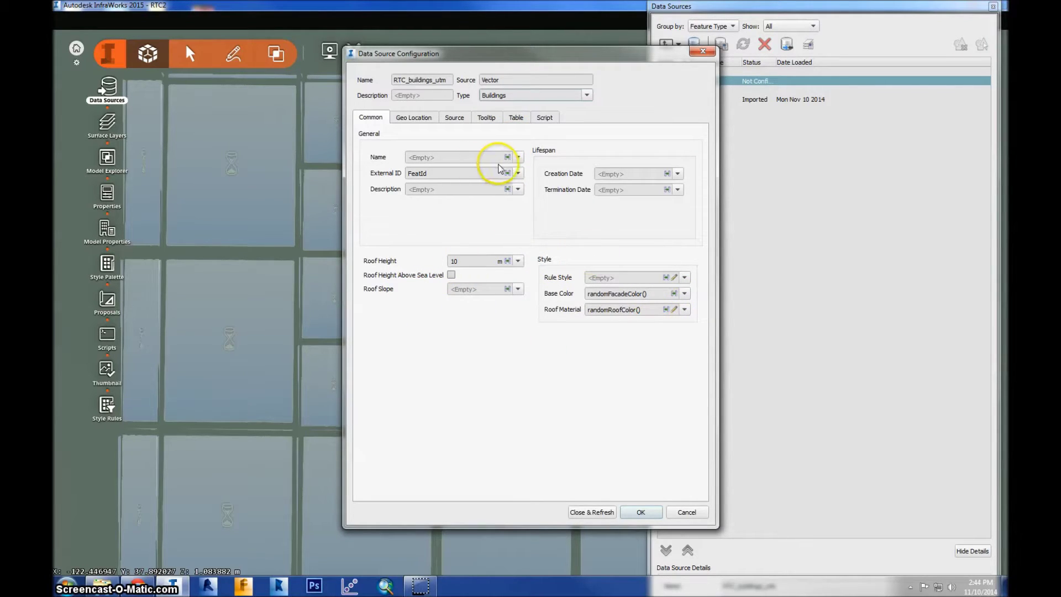
left_click(518, 158)
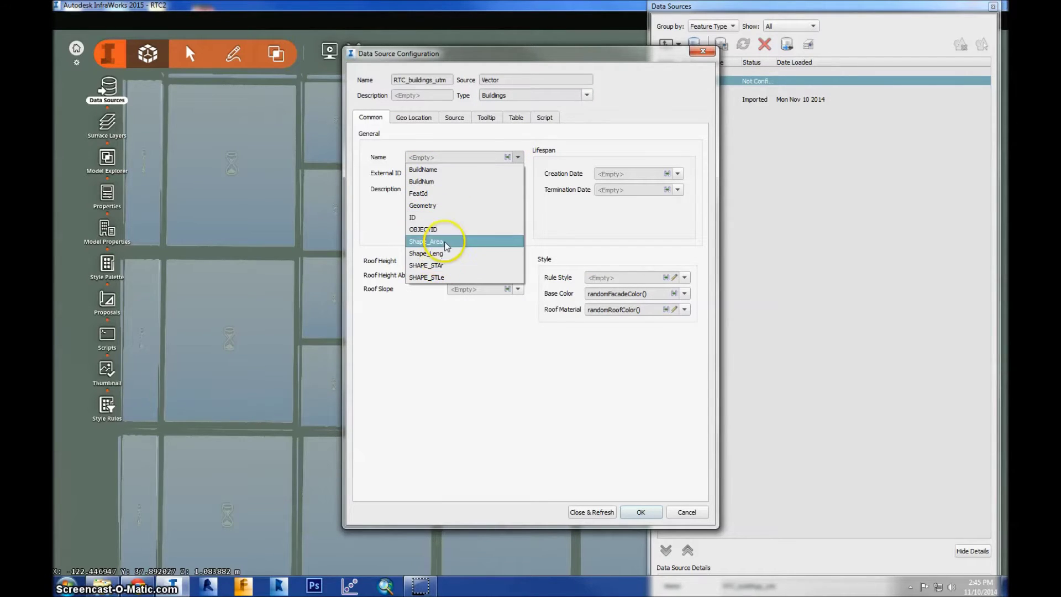
left_click(422, 170)
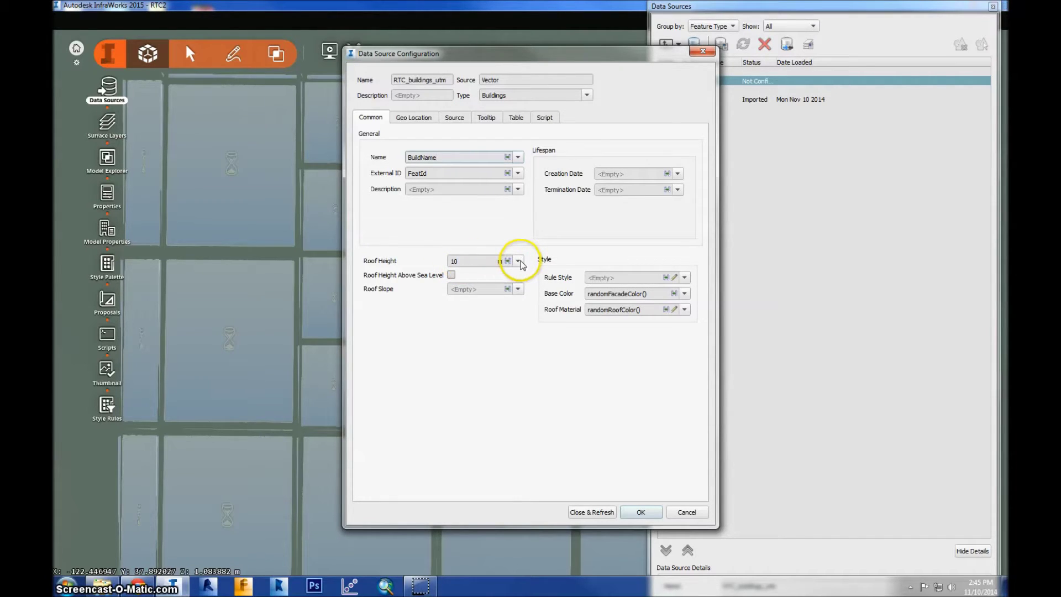
Set the buildings' roof height unit to feet, keeping the value at 10.
left_click(518, 262)
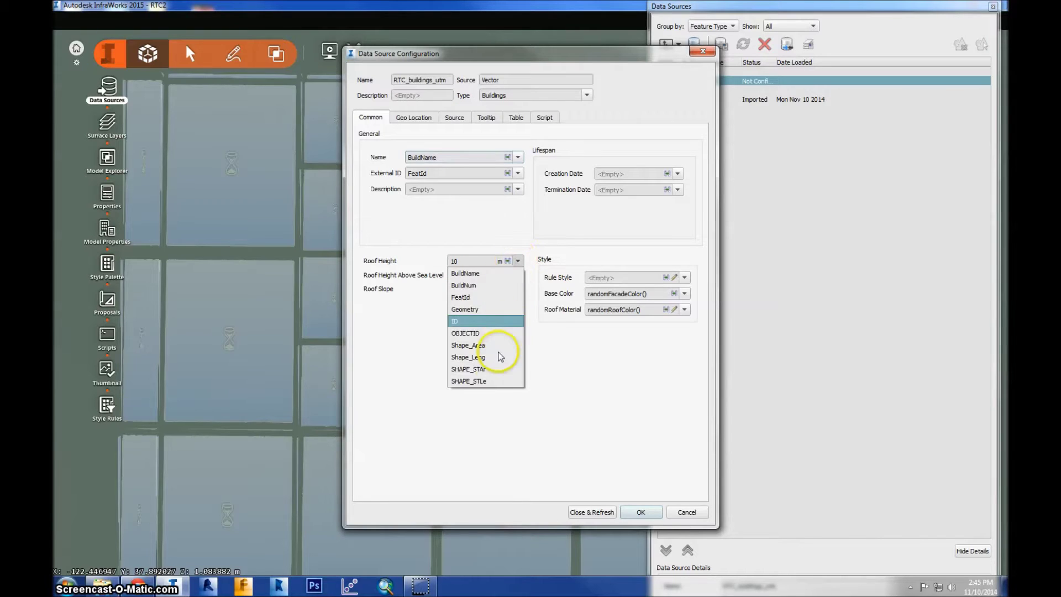
left_click(478, 262)
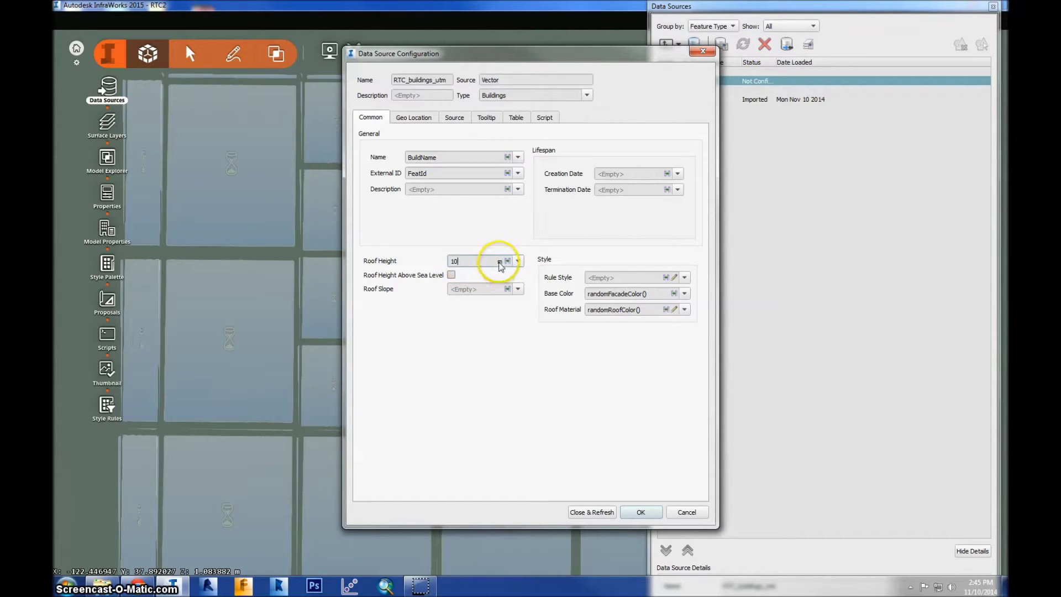
left_click(500, 262)
left_click(524, 355)
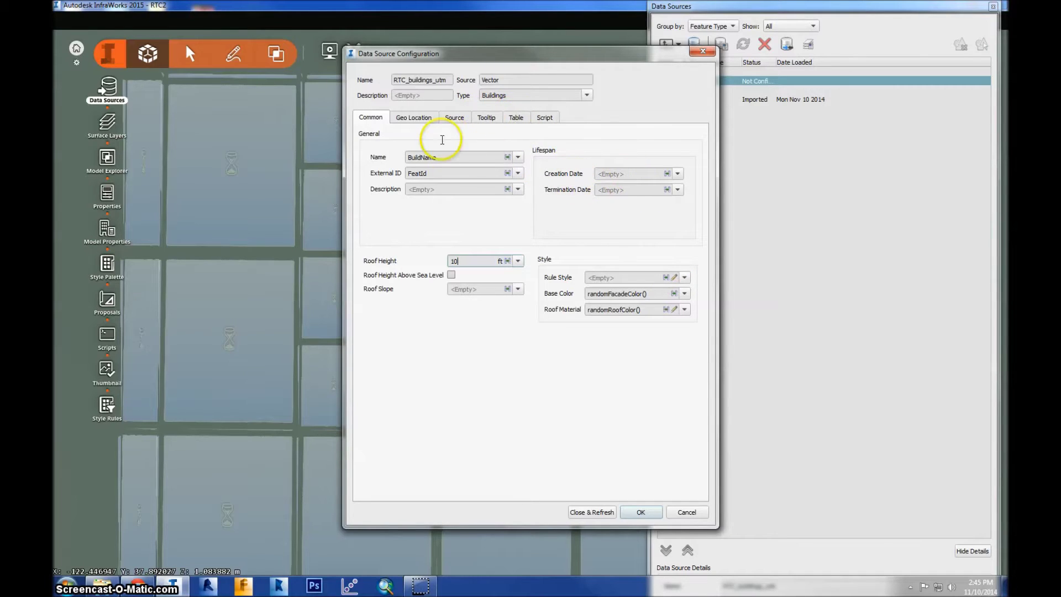
Check the buildings source's coordinate system and set its draping option to Drape.
left_click(412, 118)
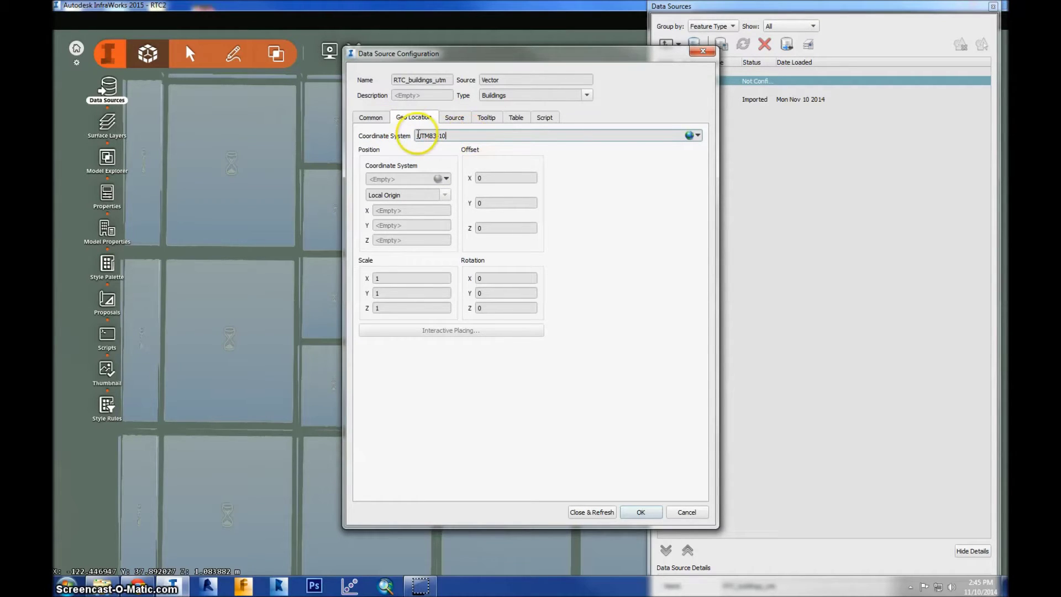
left_click(455, 118)
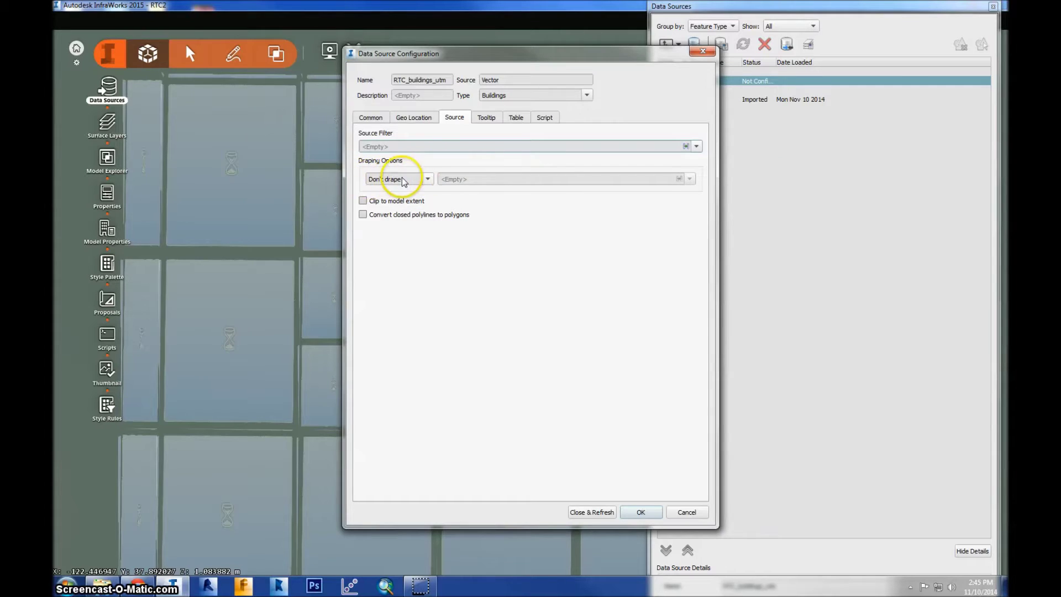
left_click(429, 180)
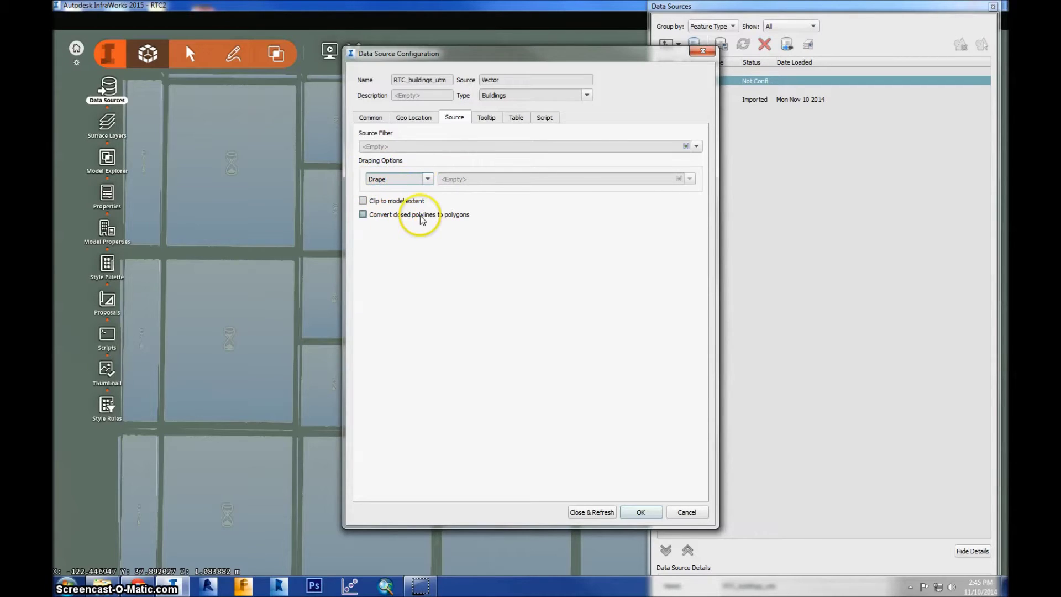
left_click(380, 217)
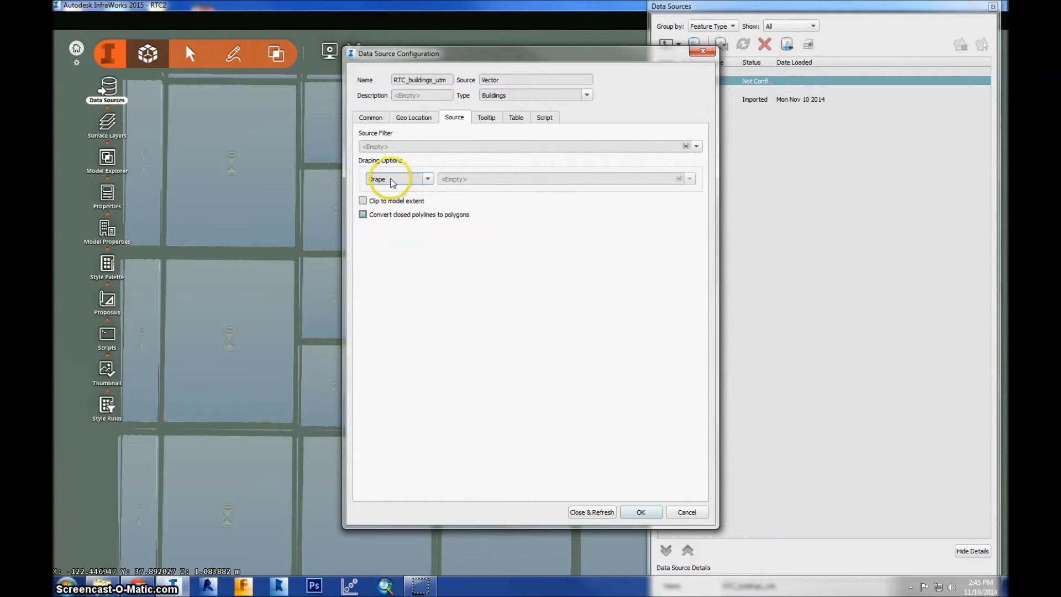
Review the link and tooltip settings of the buildings data source.
left_click(487, 118)
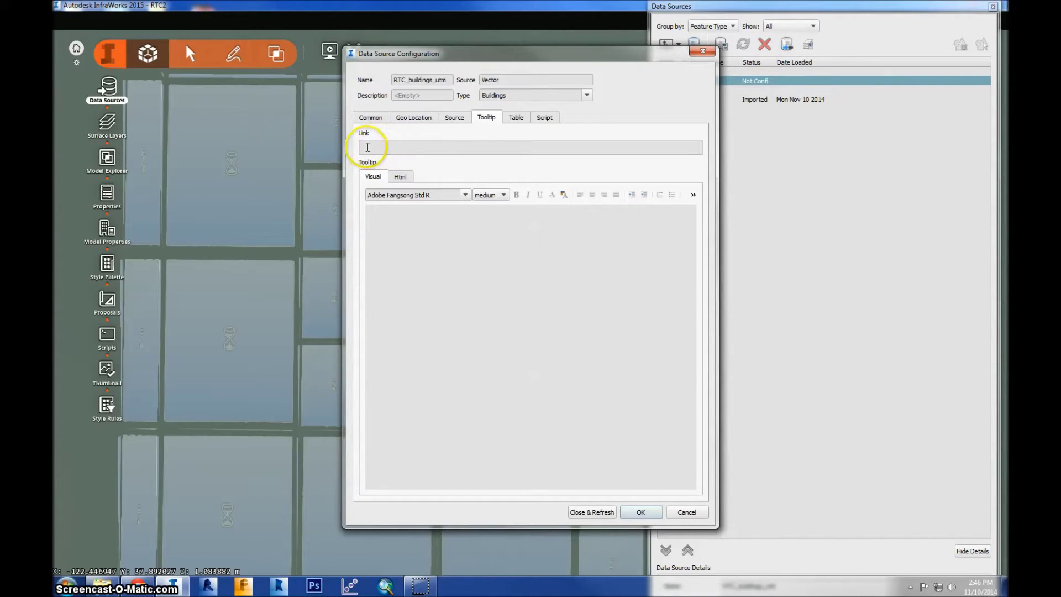
right_click(412, 147)
left_click(398, 146)
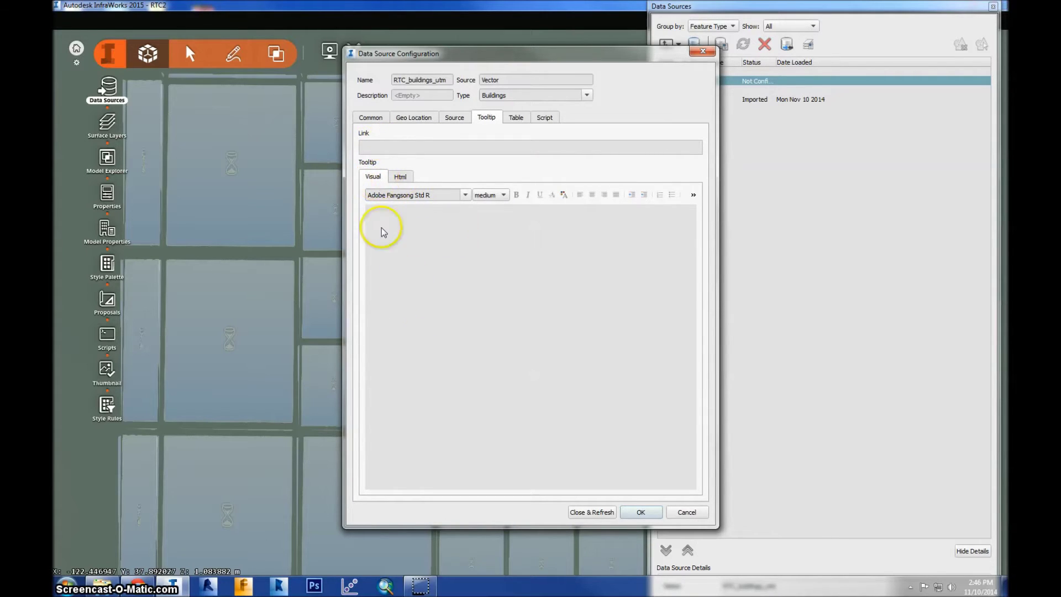
Review the buildings source's tooltip views, property table and the script that generates its facade and roof colors.
left_click(401, 182)
left_click(372, 175)
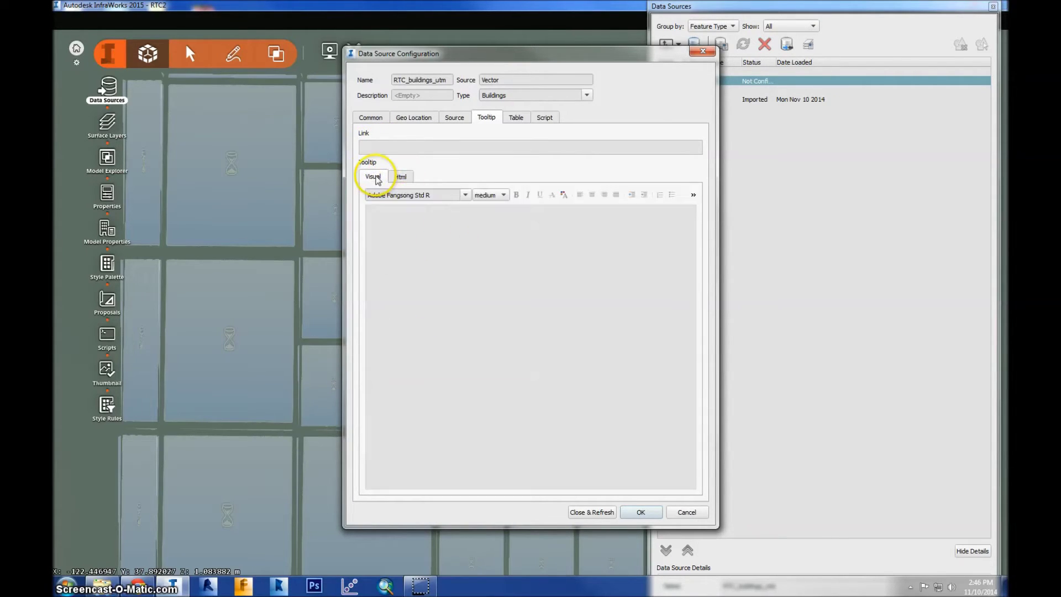
left_click(515, 118)
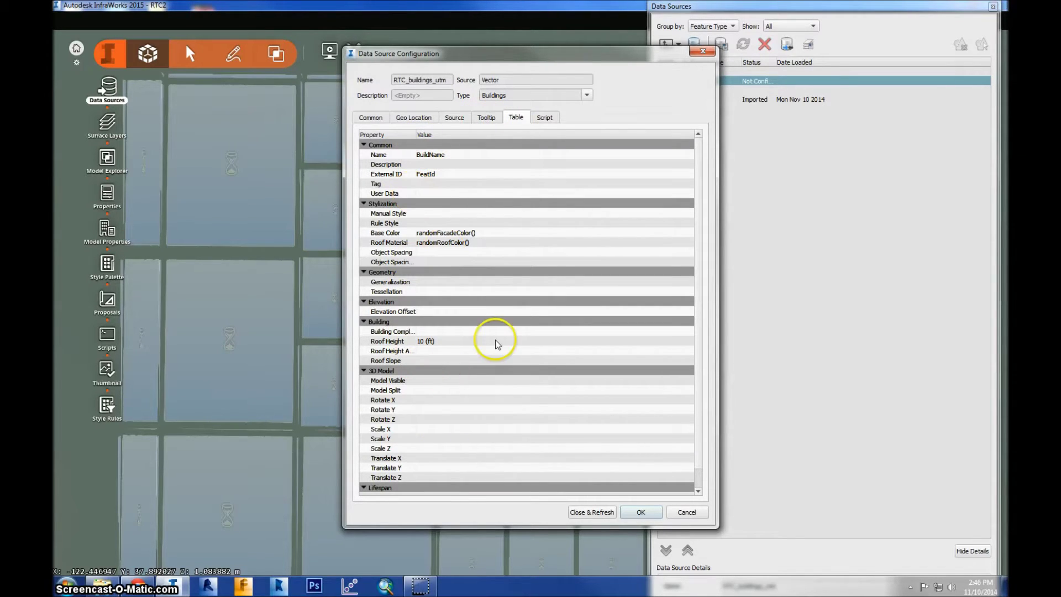
scroll(493, 342, "down", 1)
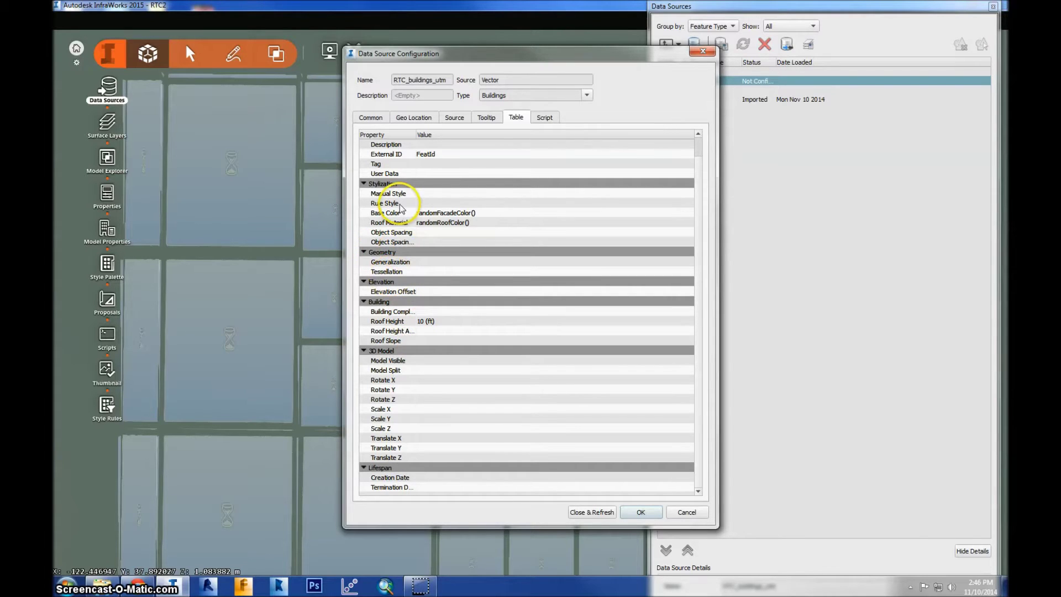
left_click(545, 119)
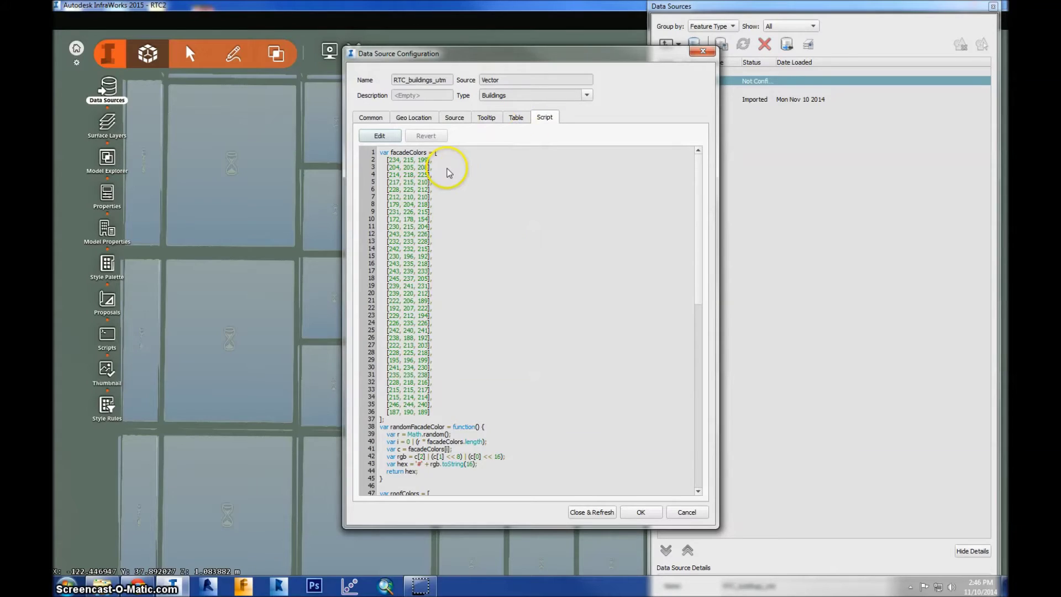
left_click(368, 119)
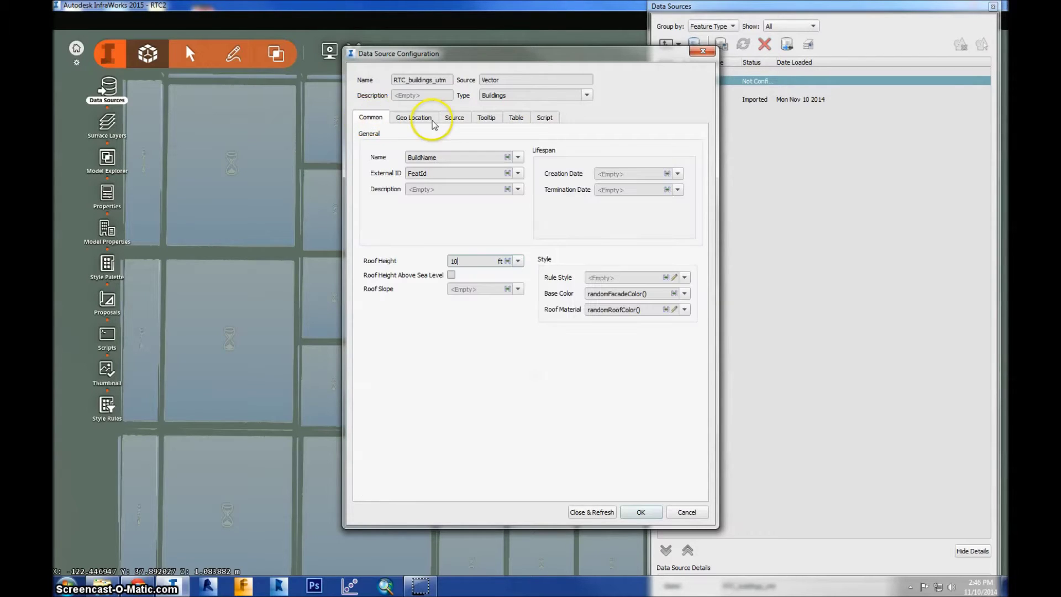
left_click(545, 118)
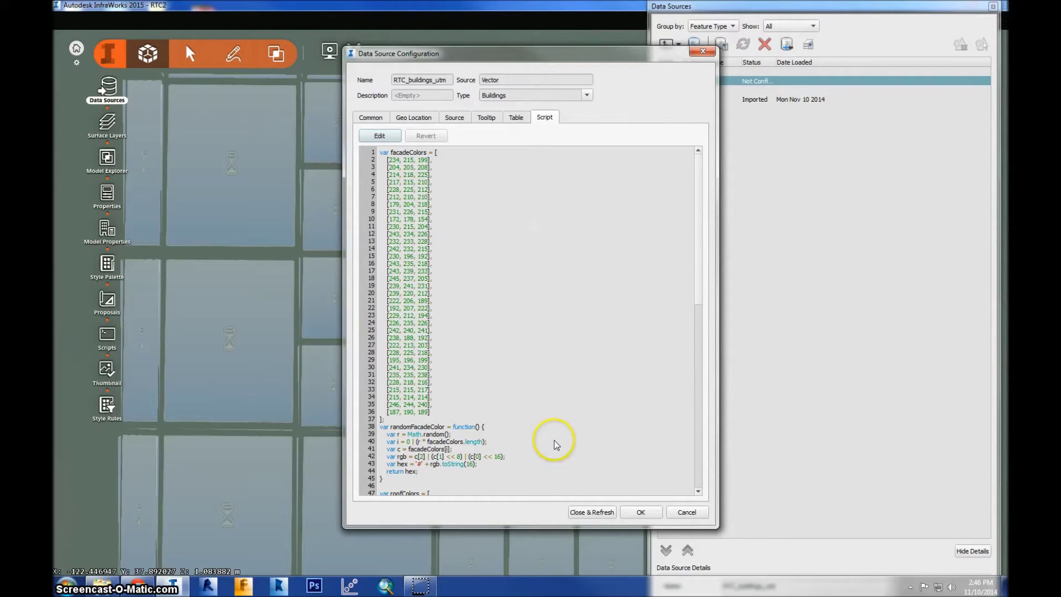
Accept the buildings configuration and refresh the source to import the footprints into the model.
left_click(371, 118)
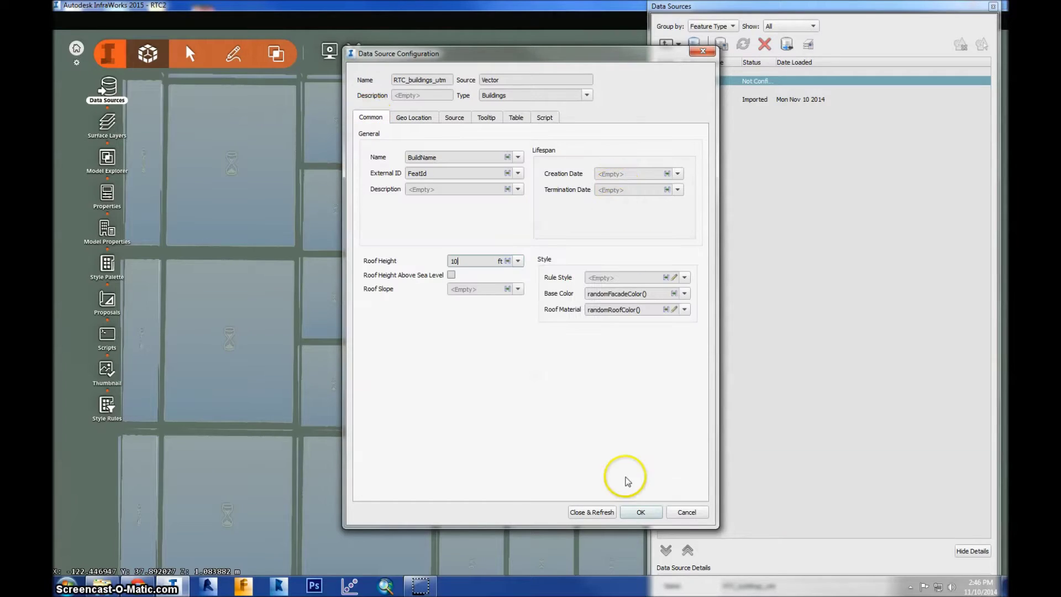
left_click(591, 512)
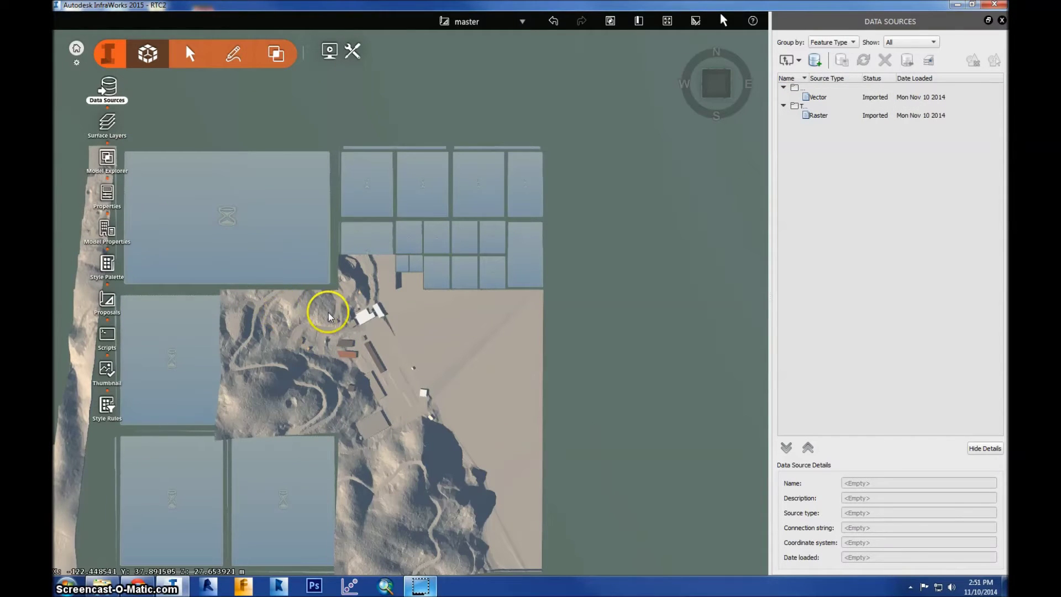
left_click_drag(328, 314, 534, 285)
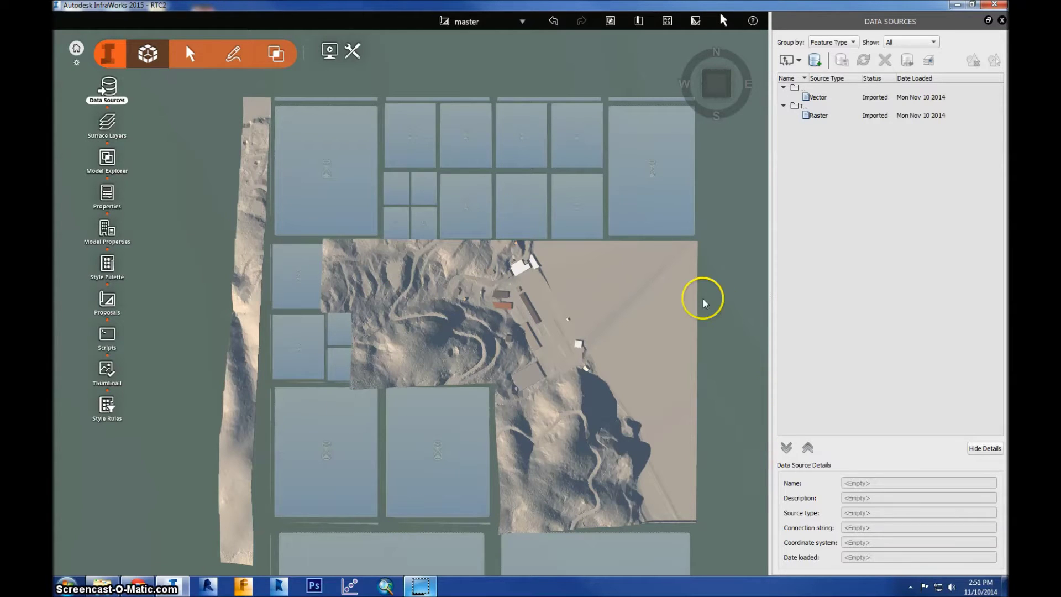
Add the aerial image 10seg482932.tif from the 201104_marin_county_ca_0x1500m_utm_clr\vol001 folder as a raster data source.
left_click(799, 60)
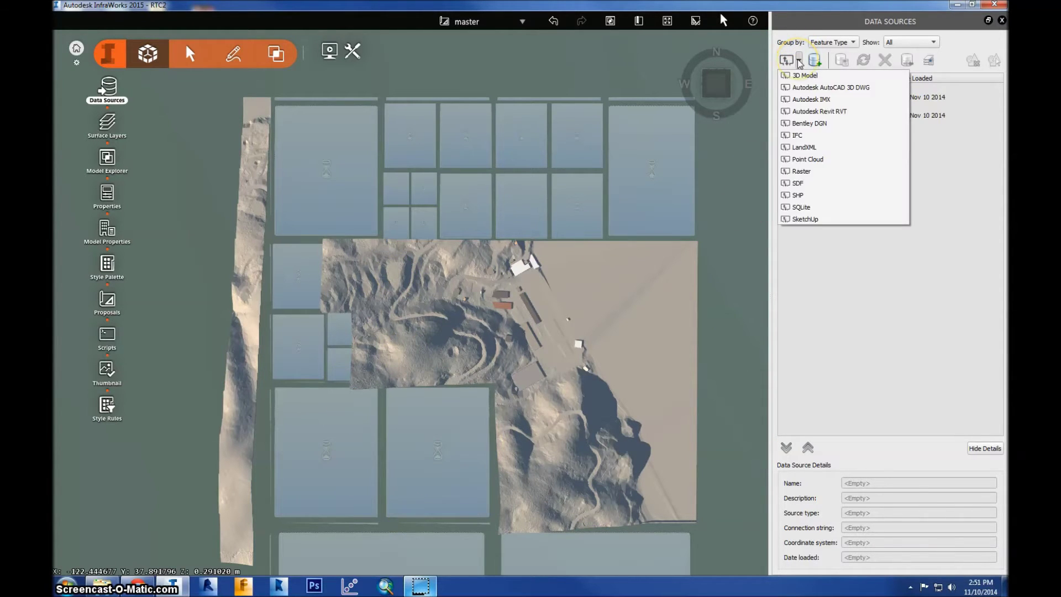
left_click(803, 172)
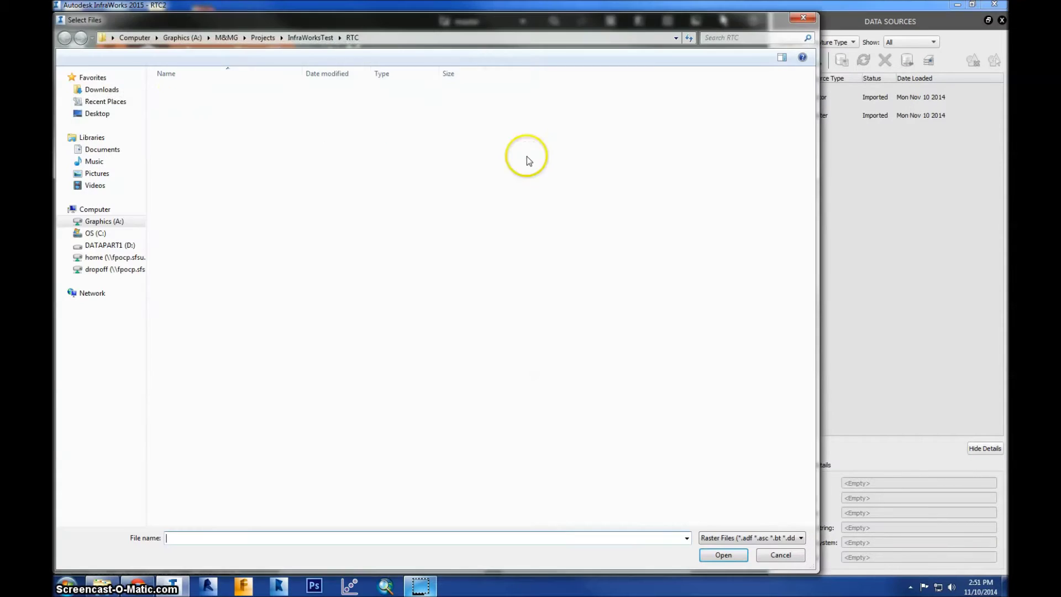
left_click(422, 38)
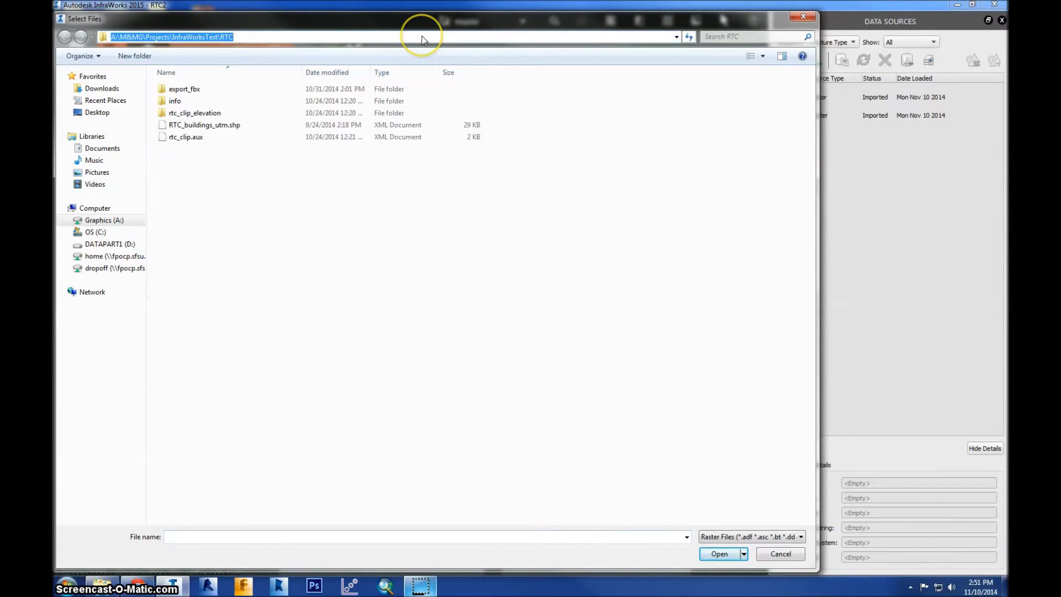
type("A:\\M&MG\\Projects\\Tiberon\\Associated_Documents\\USGS Aerial\\CA\\2011\\201104_marin_county_ca_0x500m_utm_clr\\vol001")
key("Return")
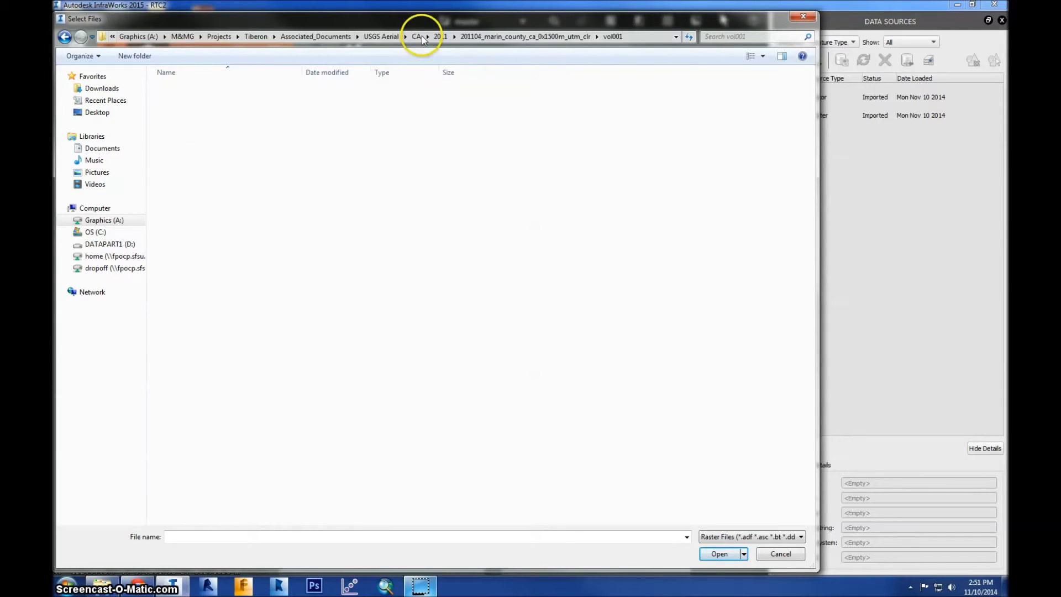
left_click(193, 103)
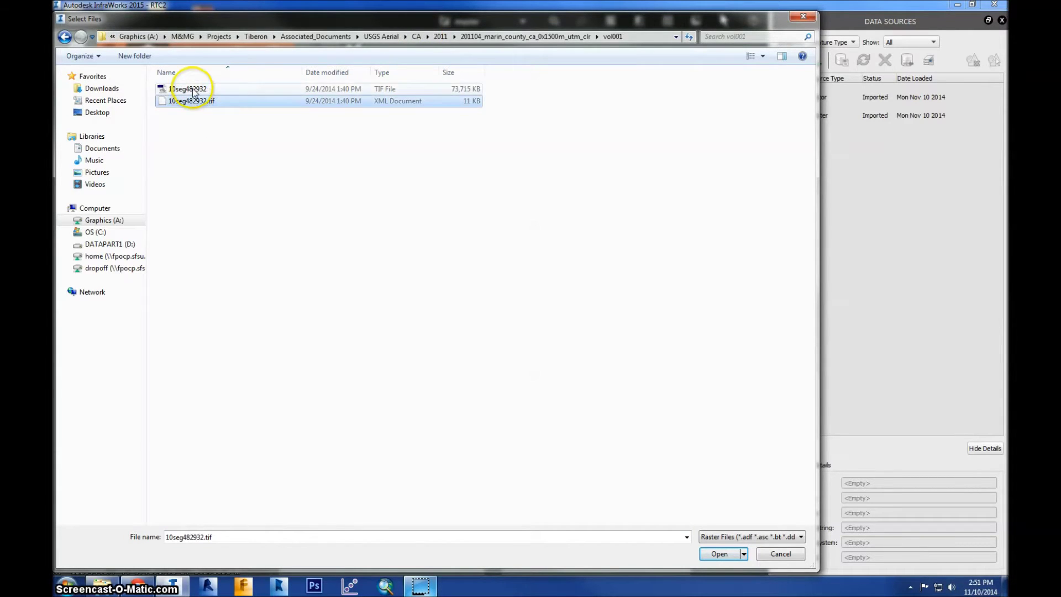
left_click(194, 90)
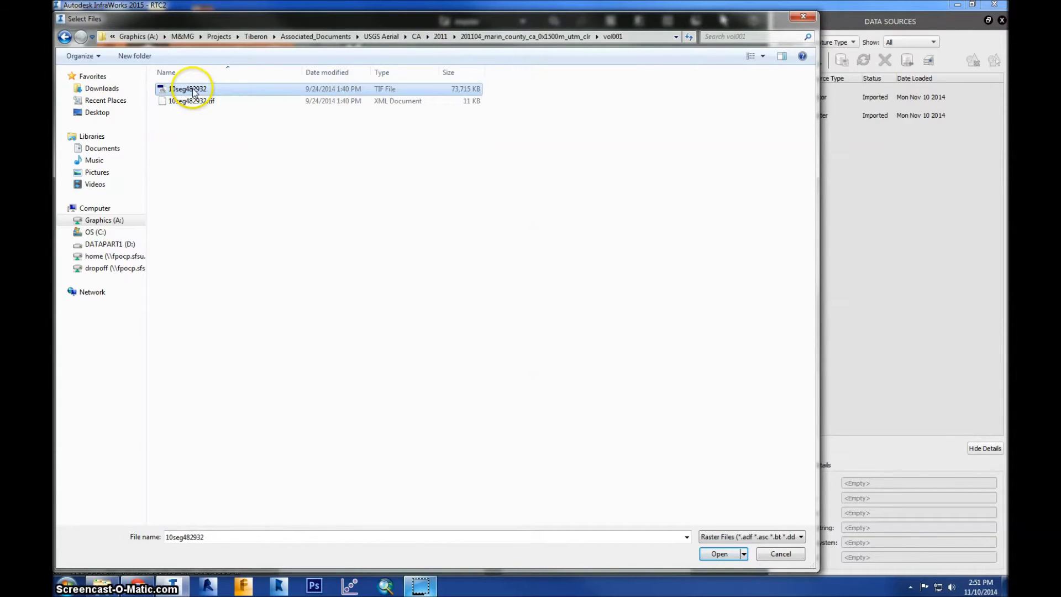
left_click(719, 554)
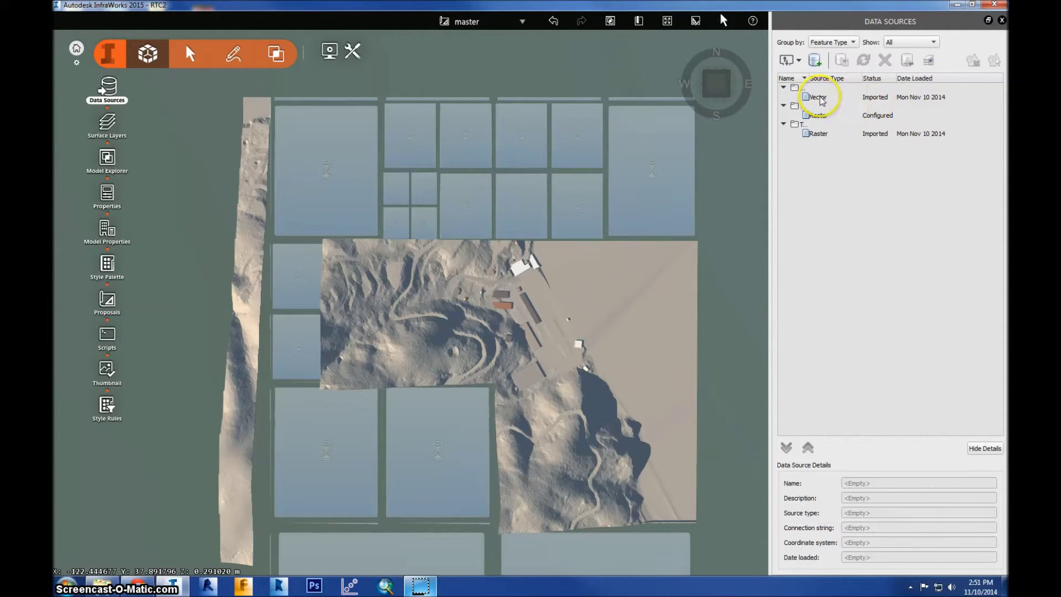
Check the geolocation and band settings of the 10seg482932.tif ground imagery, and refresh the source to import it into the model.
left_click(820, 98)
left_click(824, 115)
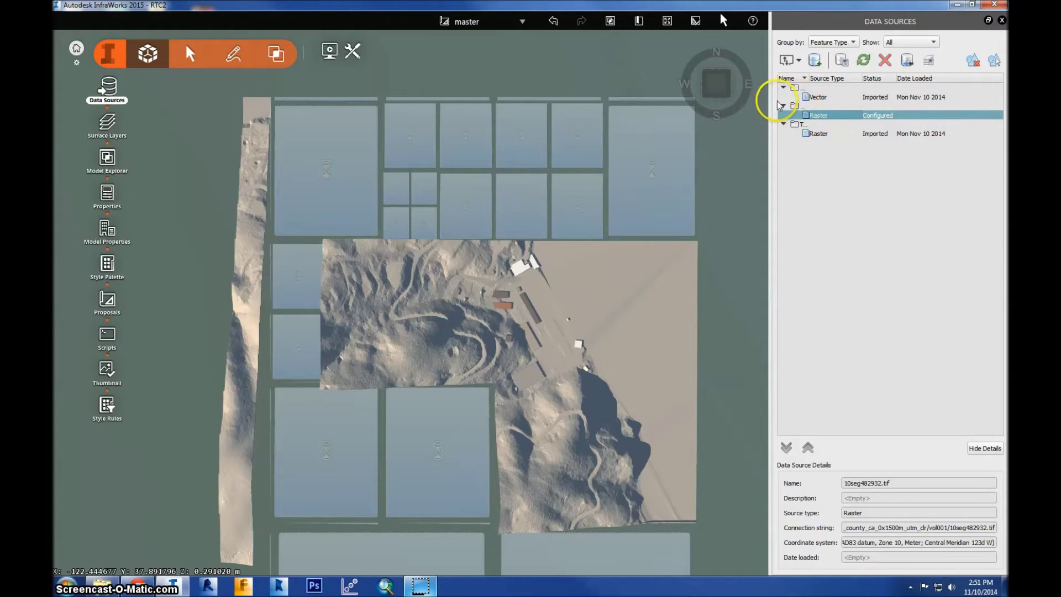
left_click_drag(773, 105, 747, 107)
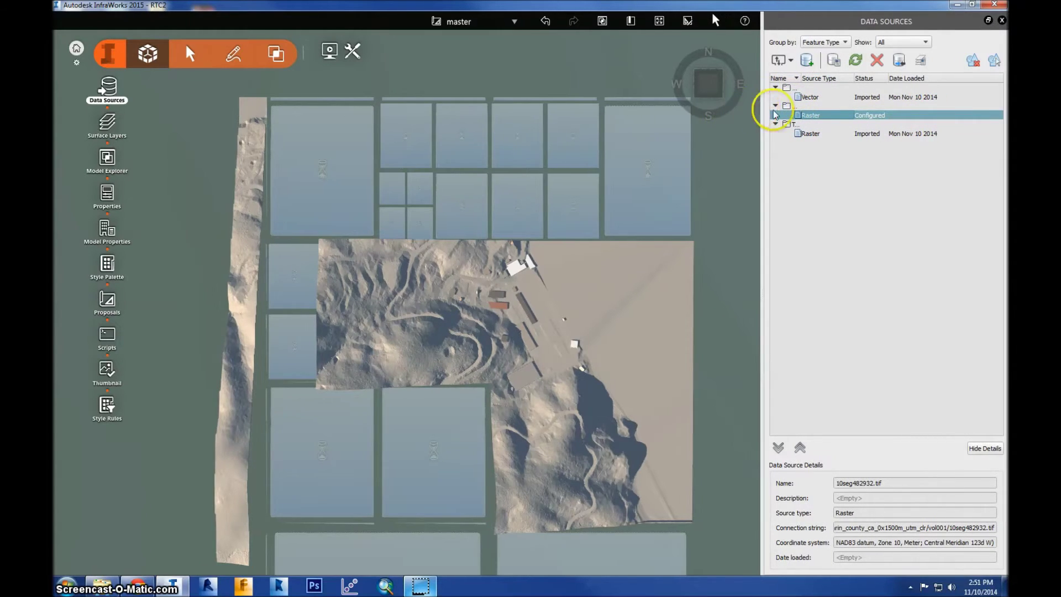
double_click(815, 116)
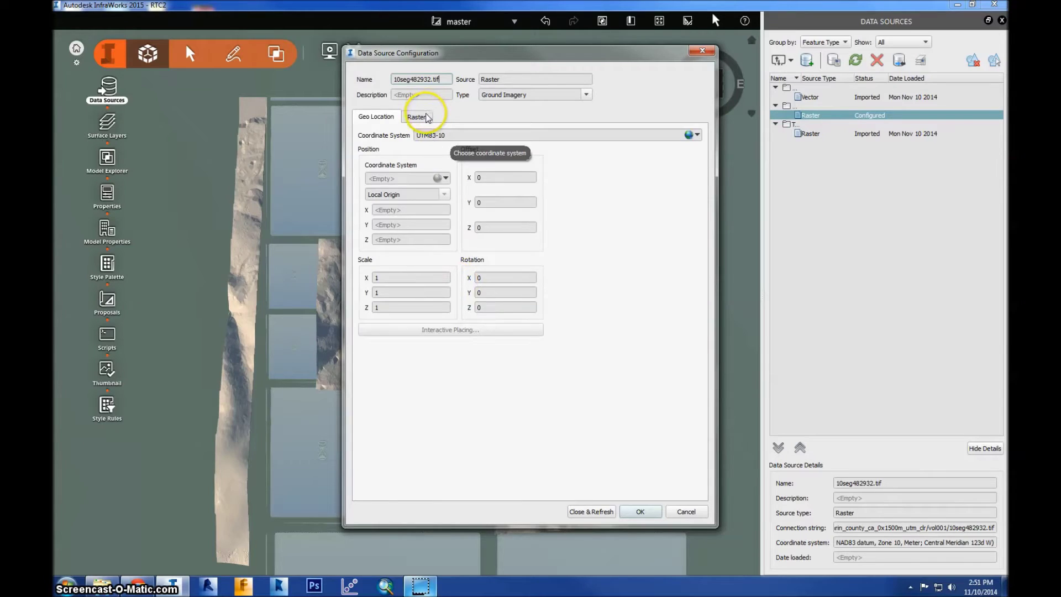
left_click(426, 117)
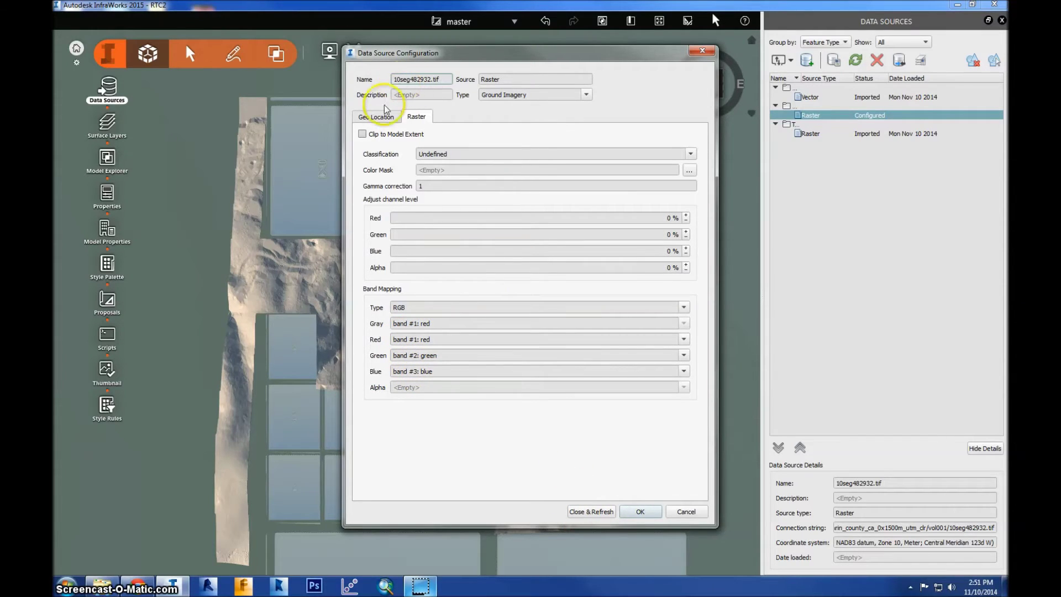
left_click(367, 119)
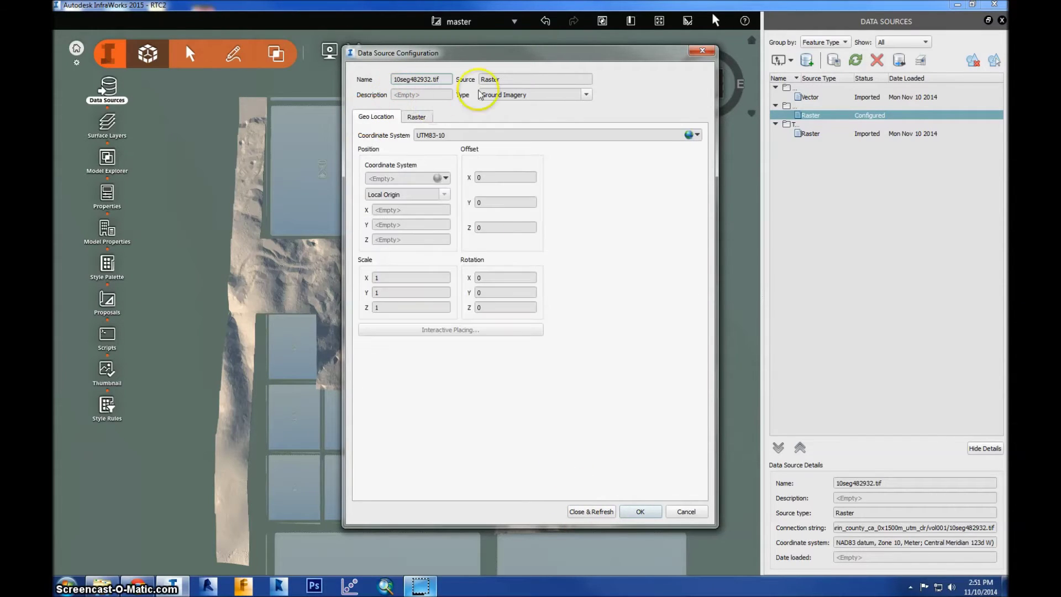
left_click(591, 512)
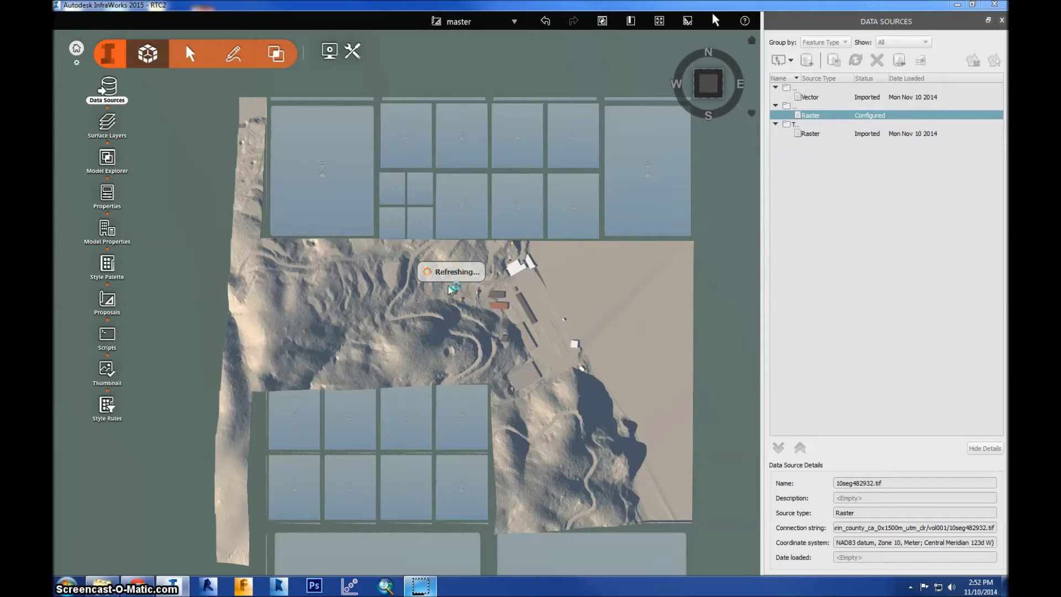
mouse_move(431, 279)
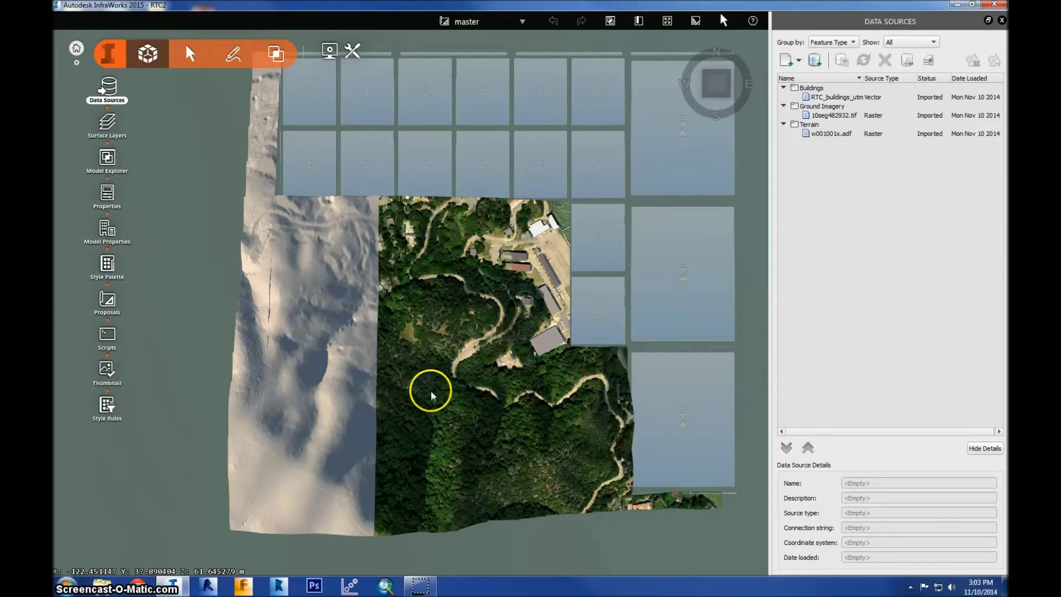
Examine the aerial imagery draped over the terrain and how the extruded buildings align with it across the waterfront site.
scroll(525, 299, "up", 3)
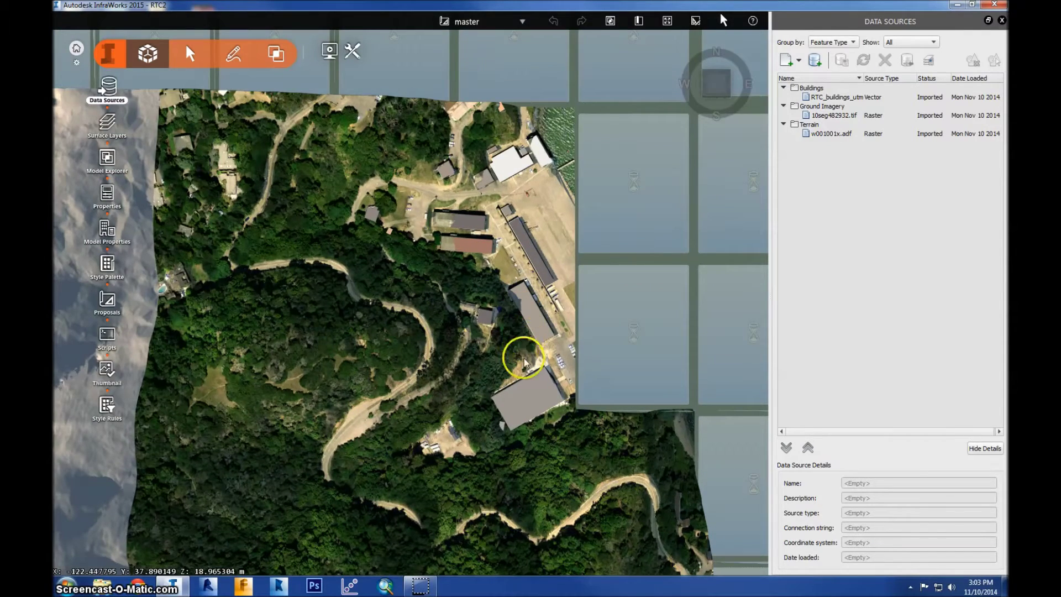
left_click_drag(459, 379, 468, 329)
middle_click_drag(468, 332, 535, 285)
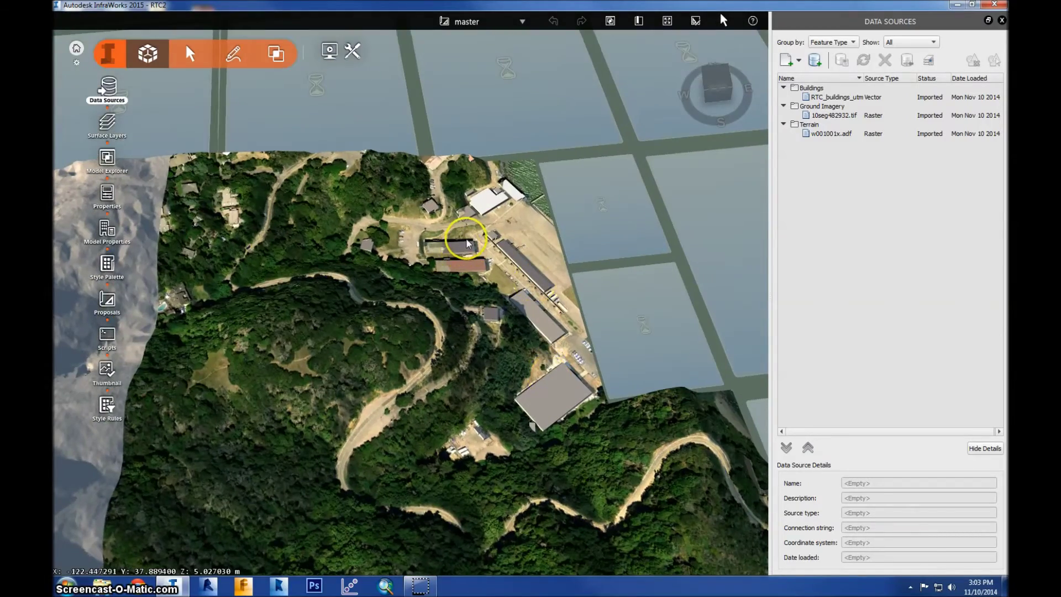
scroll(467, 242, "up", 3)
left_click_drag(504, 371, 446, 326)
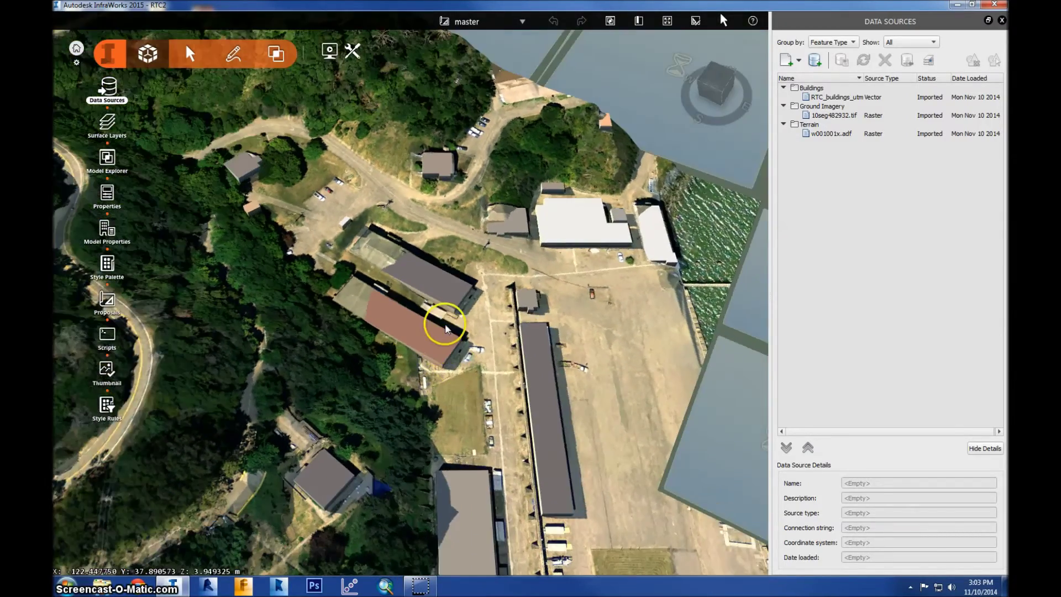
middle_click_drag(446, 329, 334, 311)
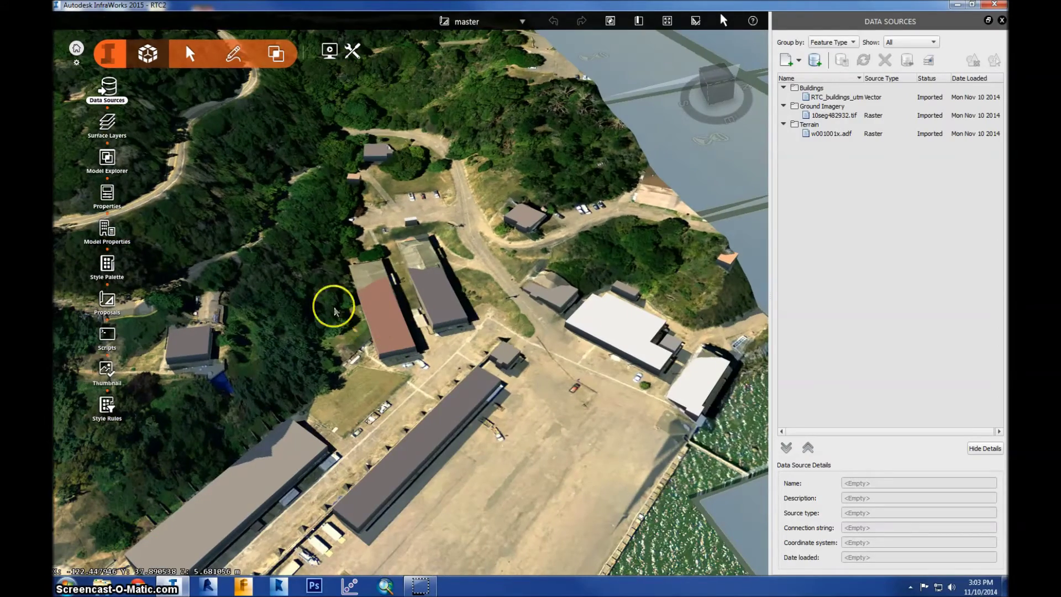
middle_click_drag(374, 264, 630, 280)
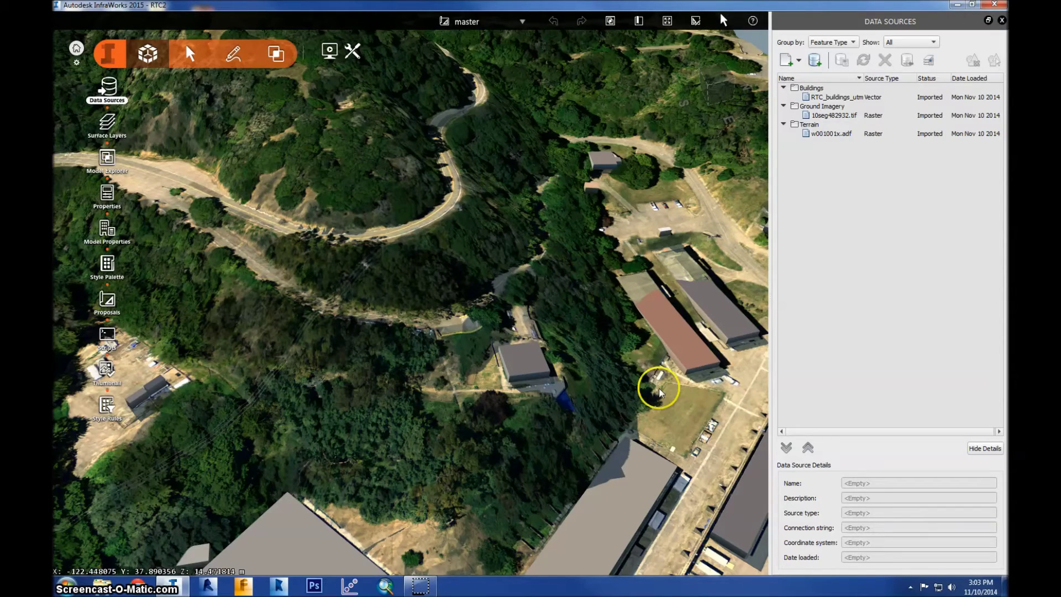
scroll(604, 296, "down", 5)
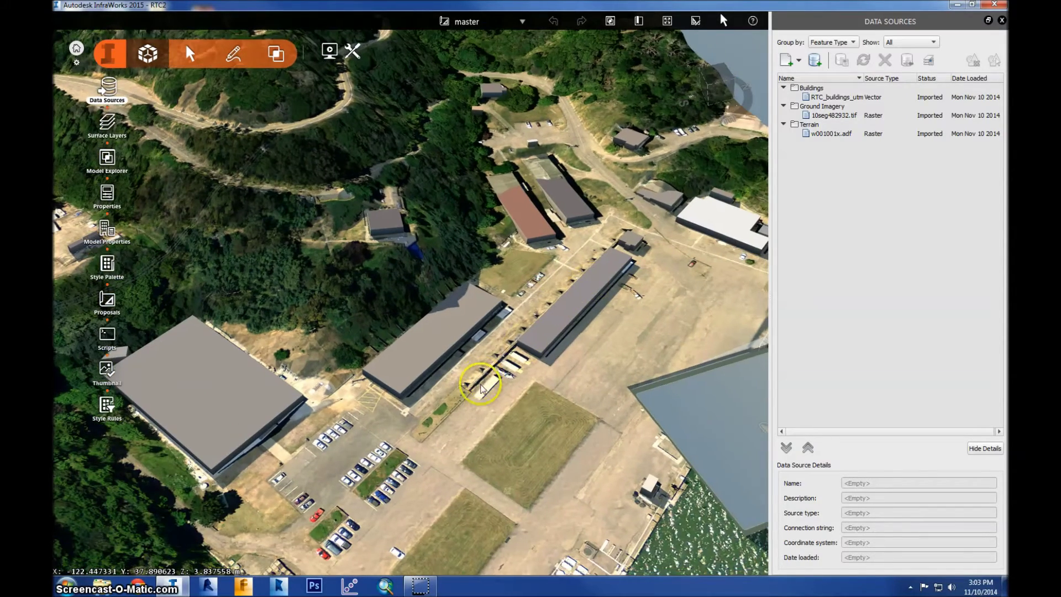
left_click_drag(485, 415, 561, 254)
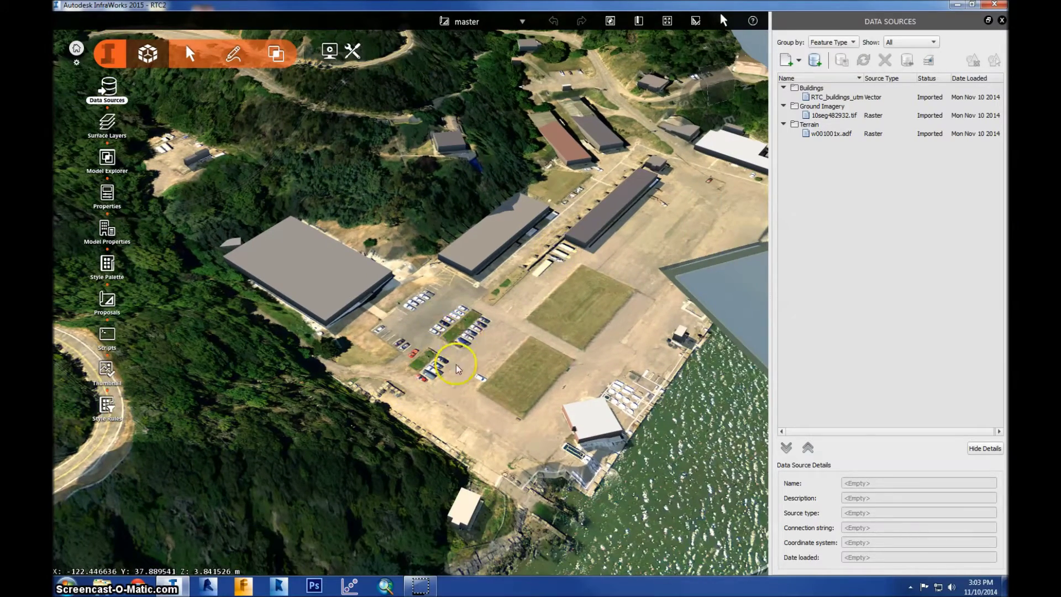
left_click_drag(431, 322, 604, 334)
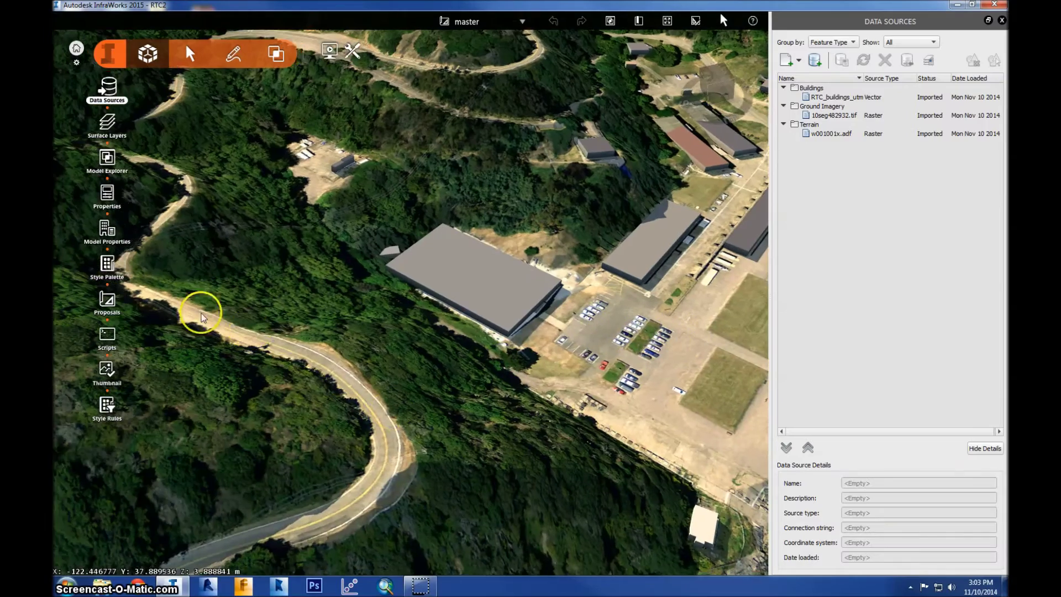
left_click_drag(379, 220, 469, 352)
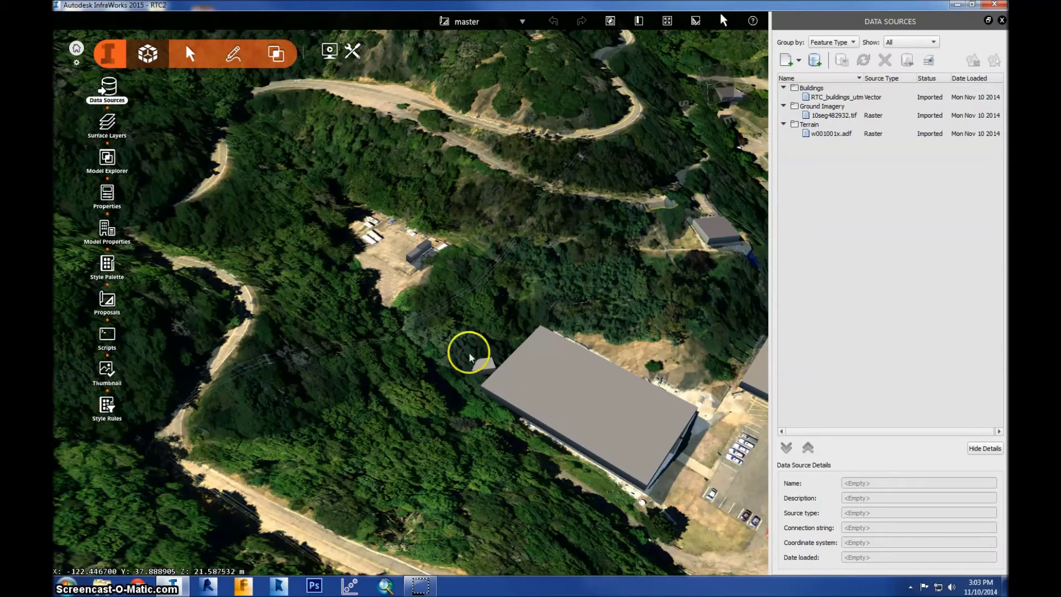
scroll(587, 185, "up", 1)
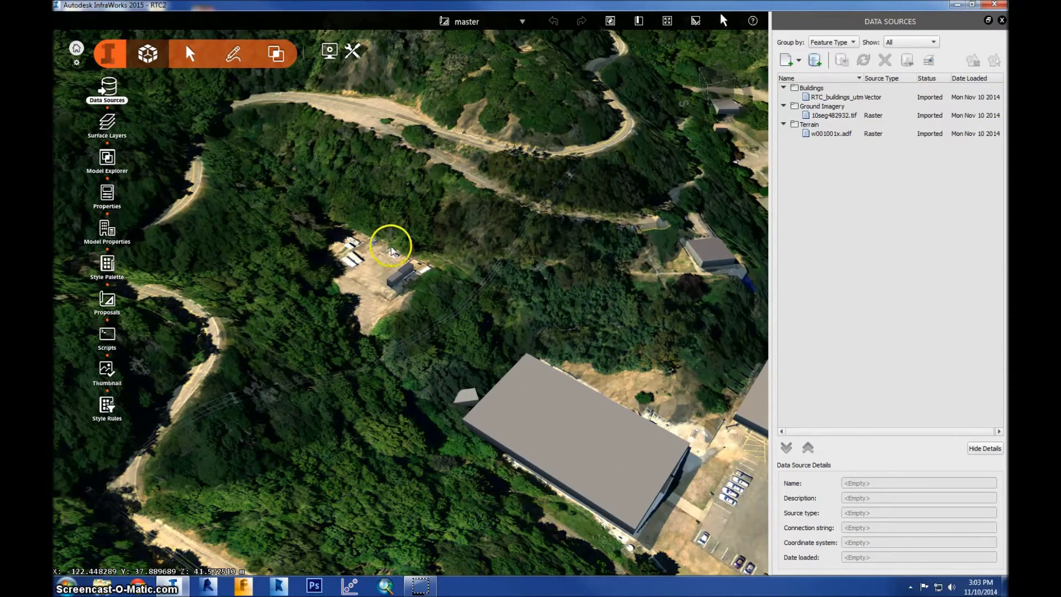
scroll(520, 280, "down", 2)
left_click_drag(627, 371, 482, 304)
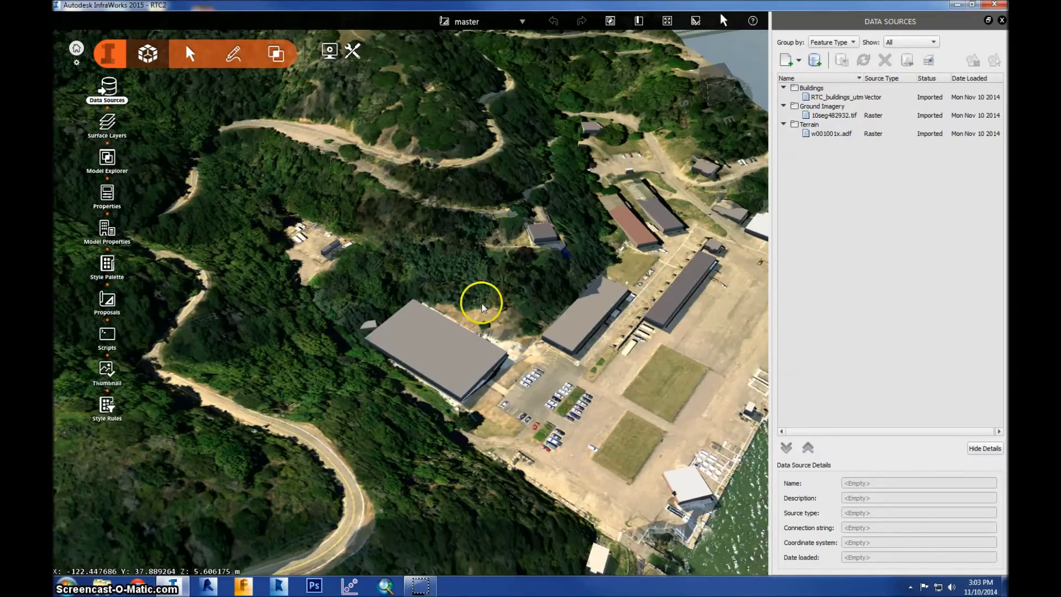
scroll(481, 307, "down", 1)
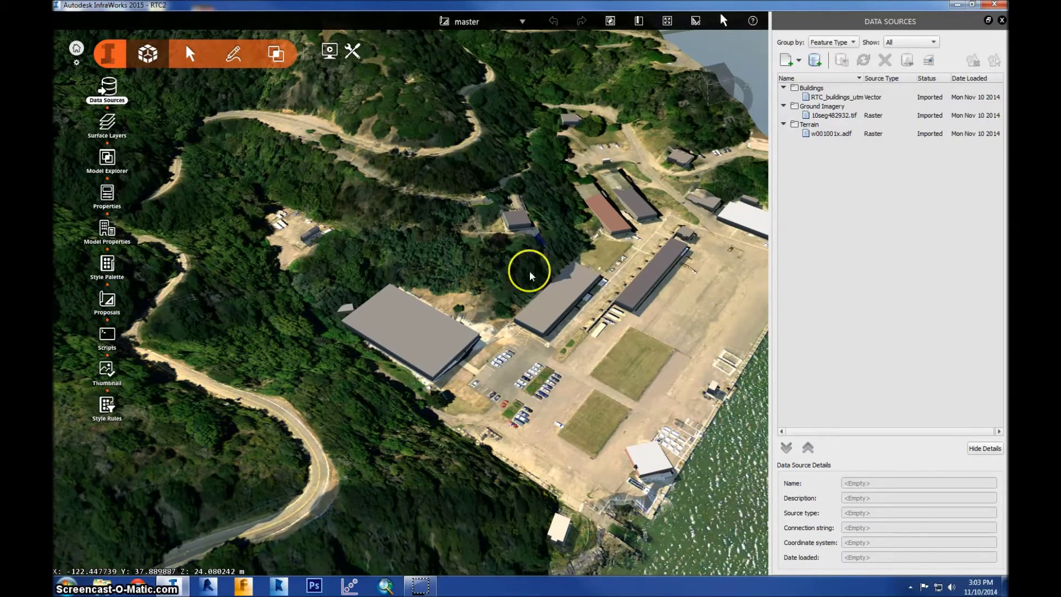
Close the current RTC2 model and open the local RTC model.
scroll(530, 276, "down", 1)
scroll(530, 283, "down", 1)
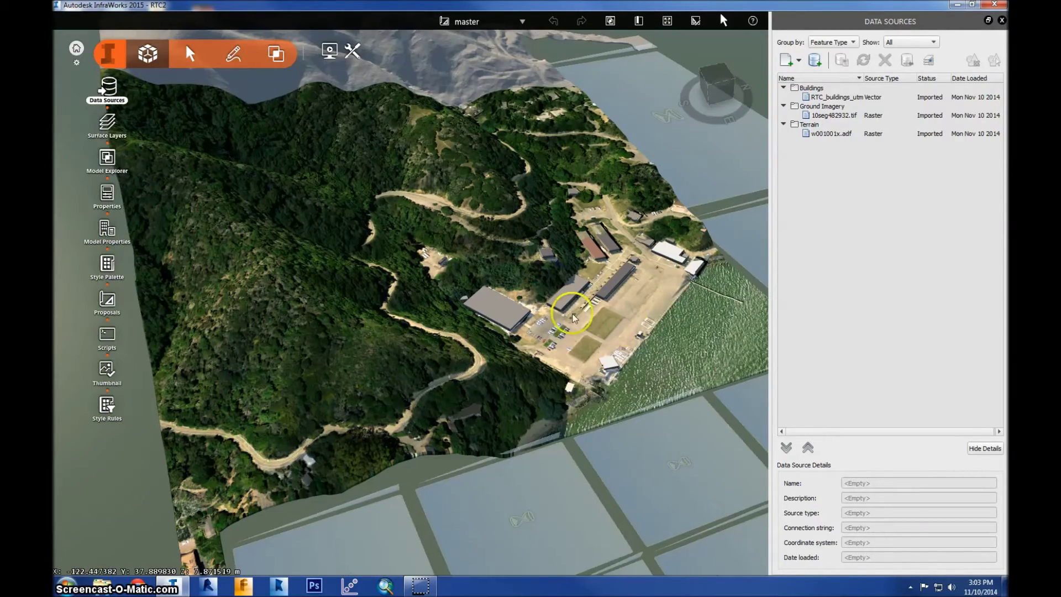
scroll(574, 331, "down", 1)
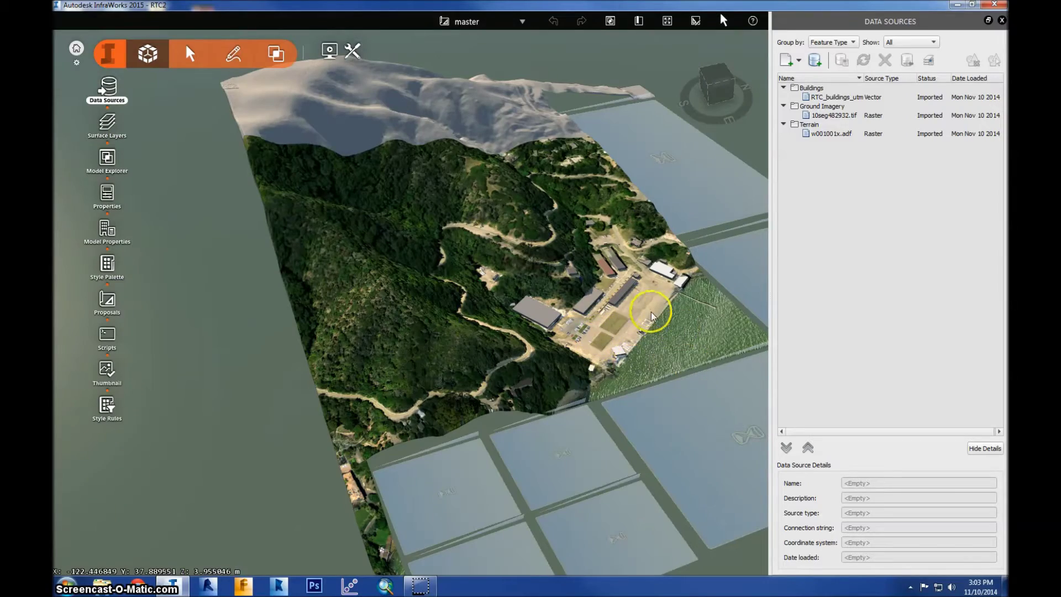
scroll(653, 314, "up", 4)
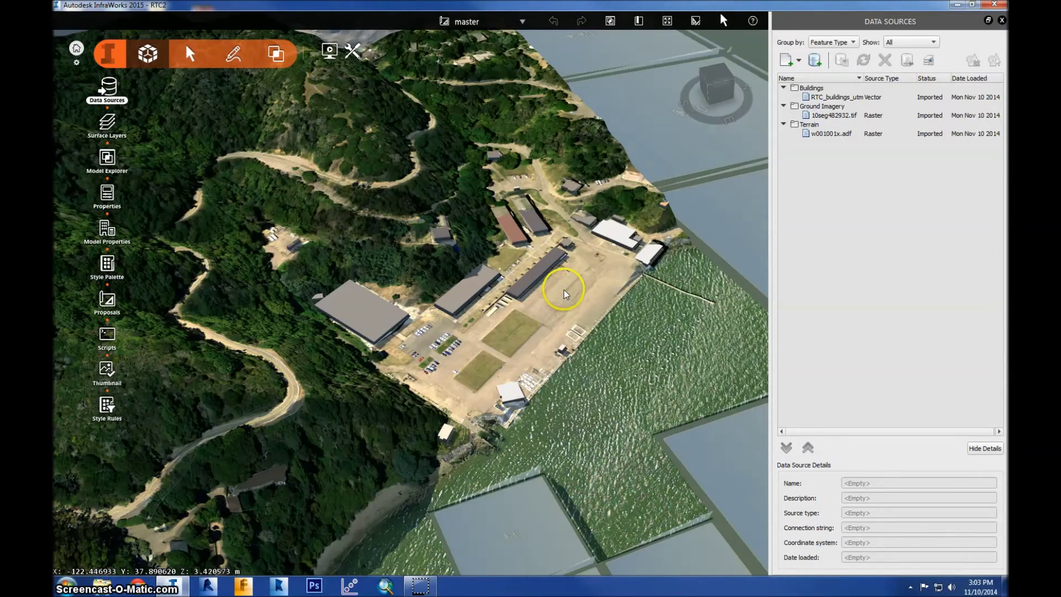
scroll(513, 286, "up", 2)
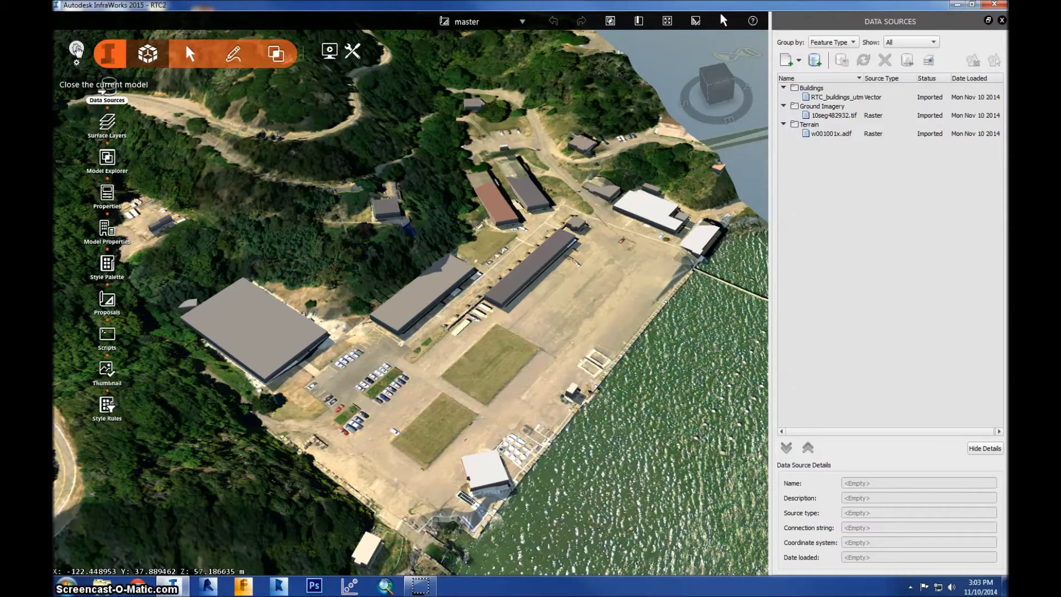
left_click(76, 49)
left_click(213, 72)
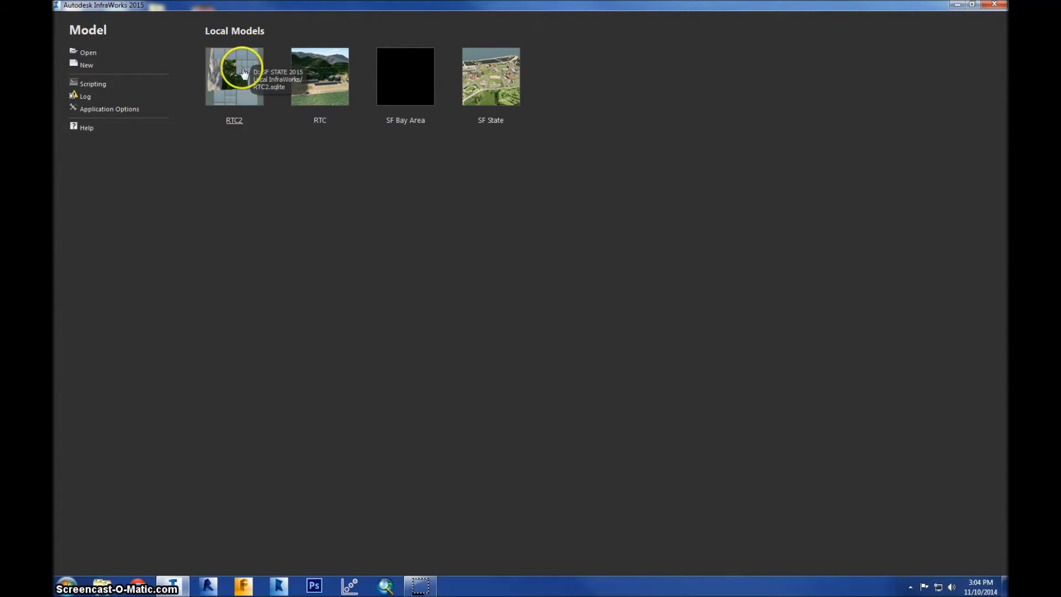
left_click(319, 84)
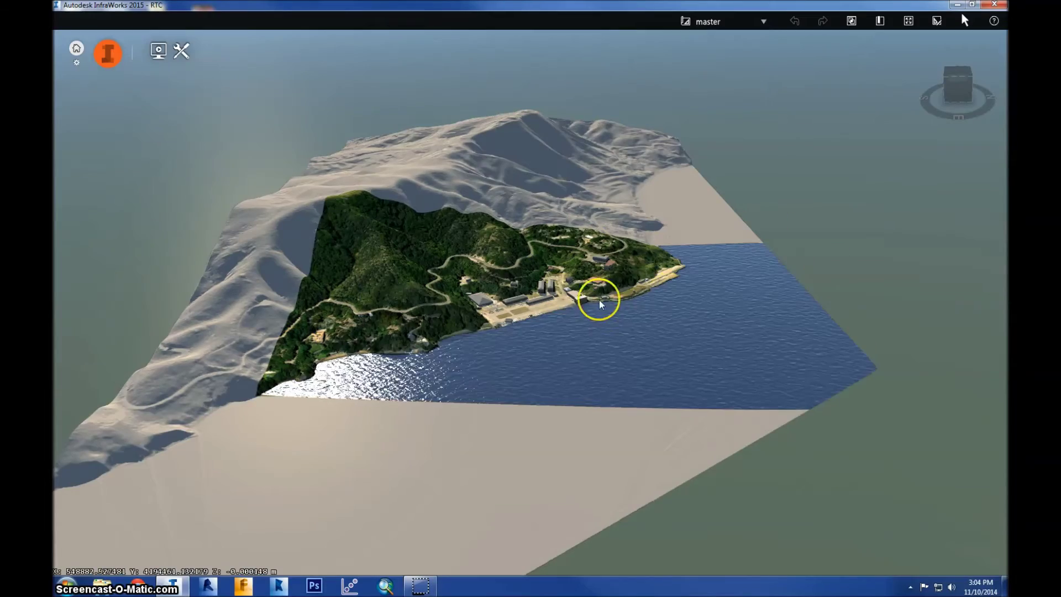
Select the Fire Department Training Facility building beside the waterfront and show its properties.
scroll(557, 297, "up", 8)
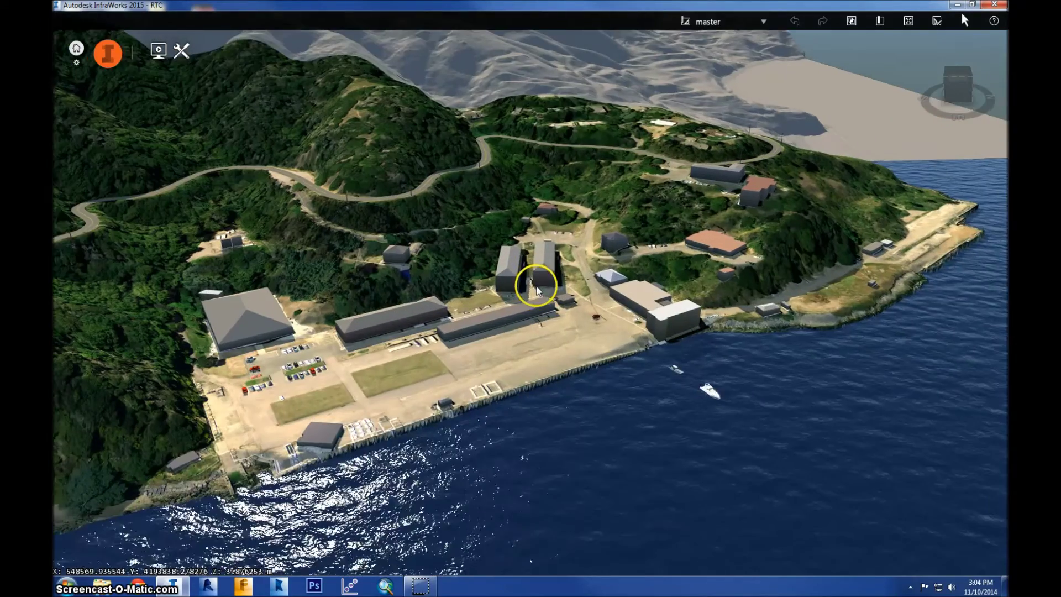
scroll(545, 247, "up", 3)
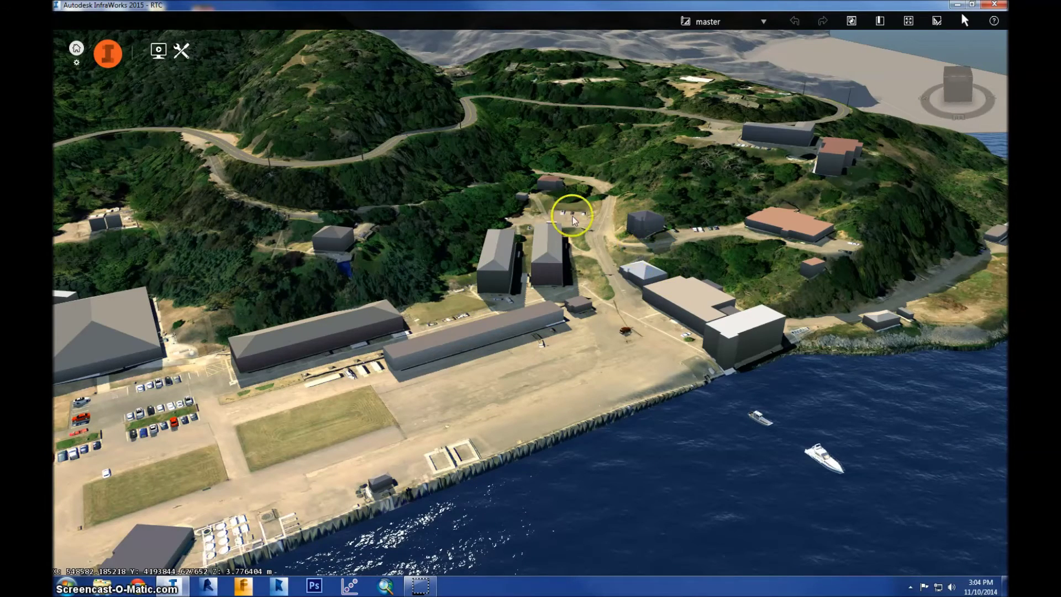
left_click(698, 299)
scroll(668, 288, "up", 5)
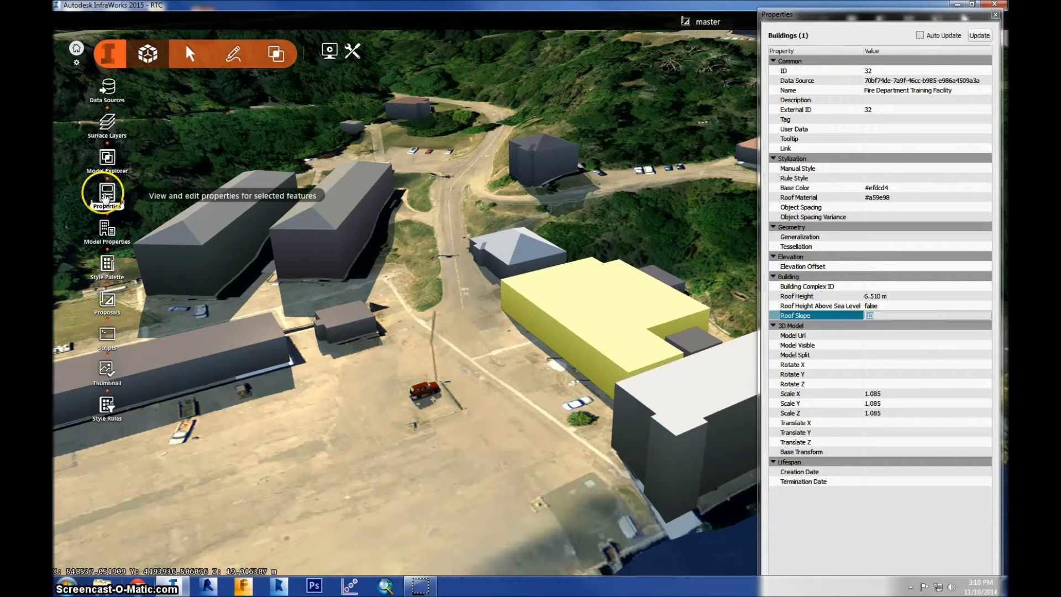
left_click(109, 56)
left_click(108, 55)
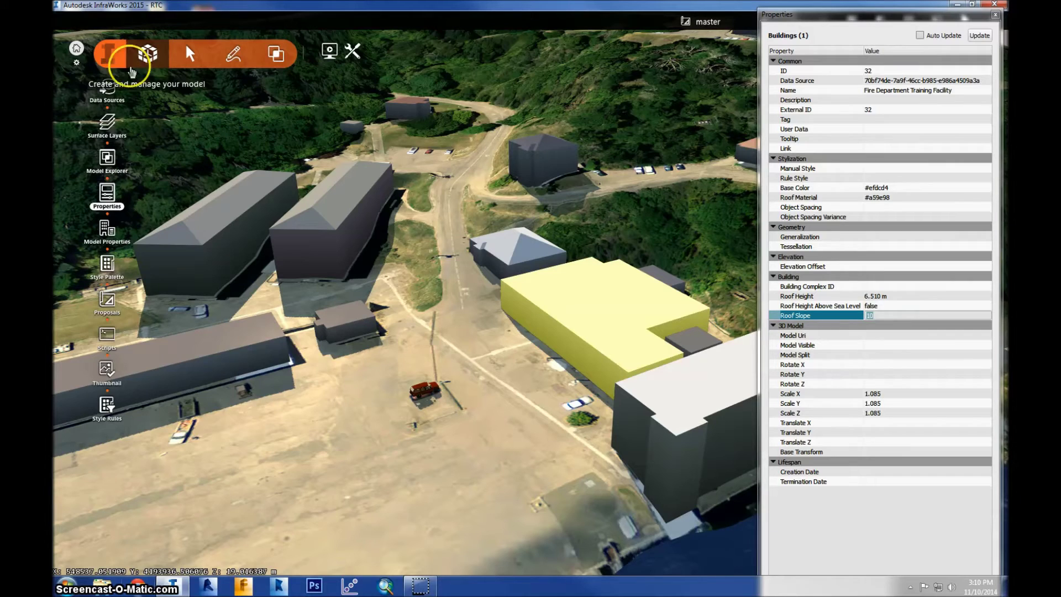
left_click(107, 196)
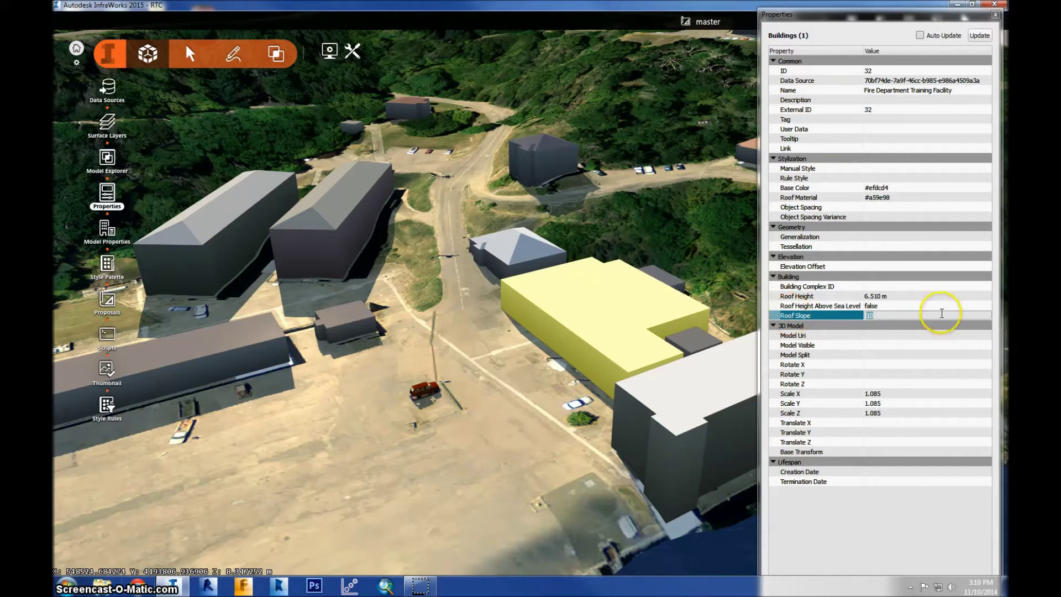
Set the Fire Department Training Facility's roof slope to 10 and update the building, checking its roof from several angles.
left_click(876, 315)
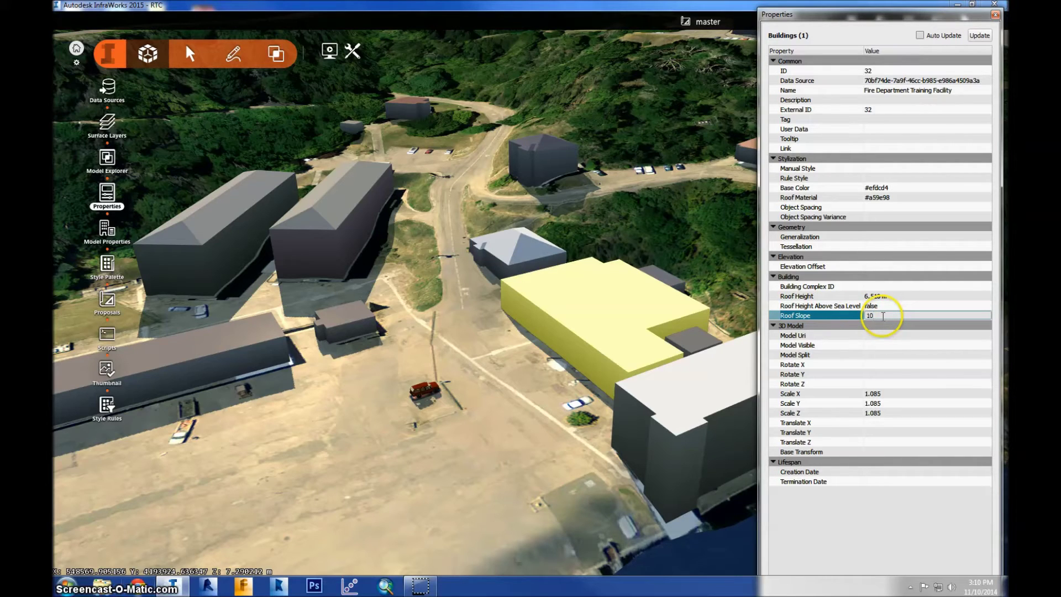
left_click(977, 37)
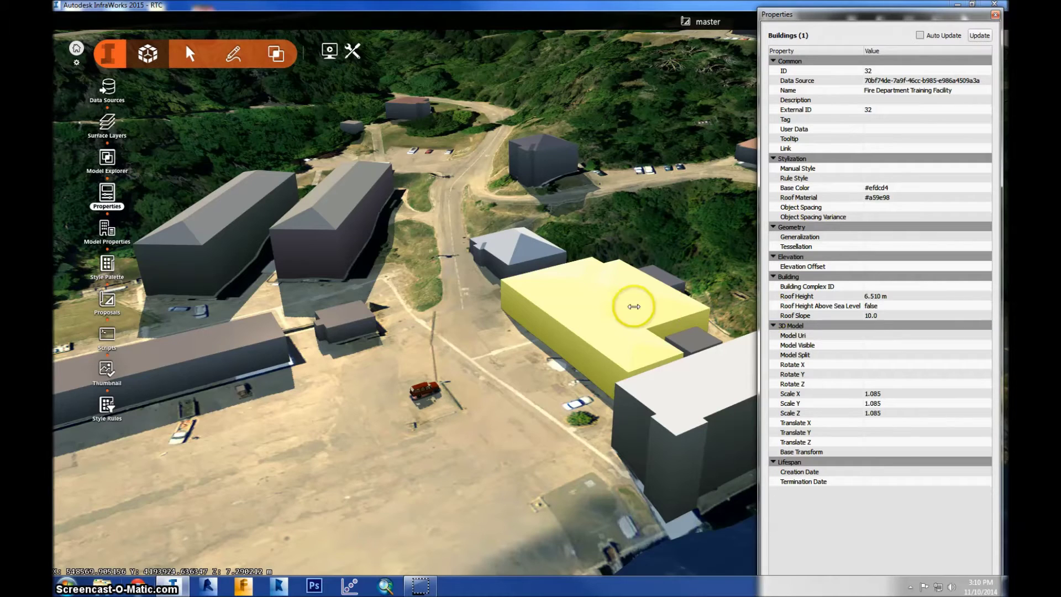
scroll(506, 382, "up", 3)
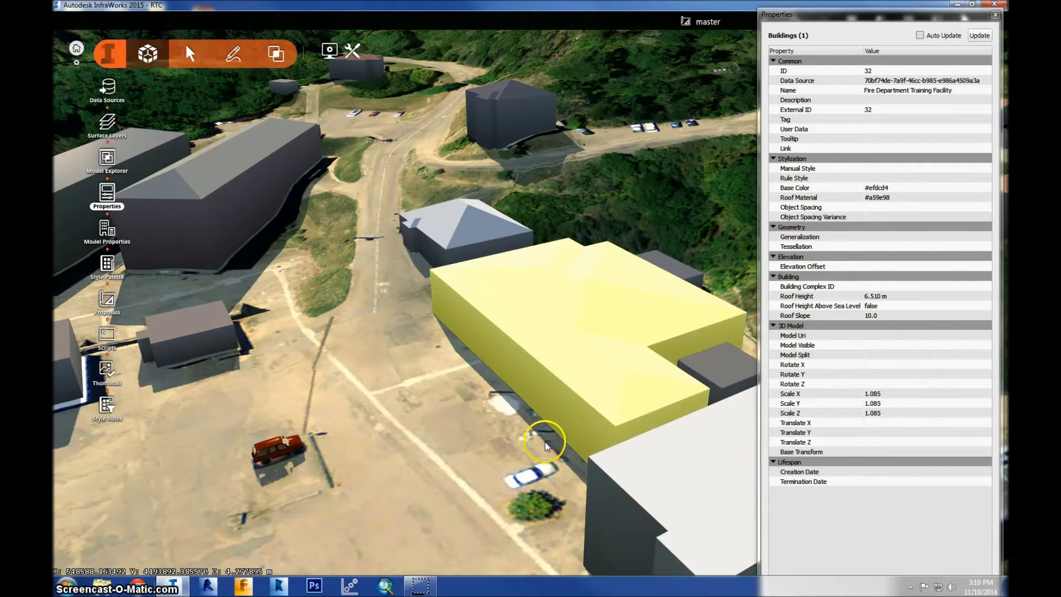
left_click(555, 234)
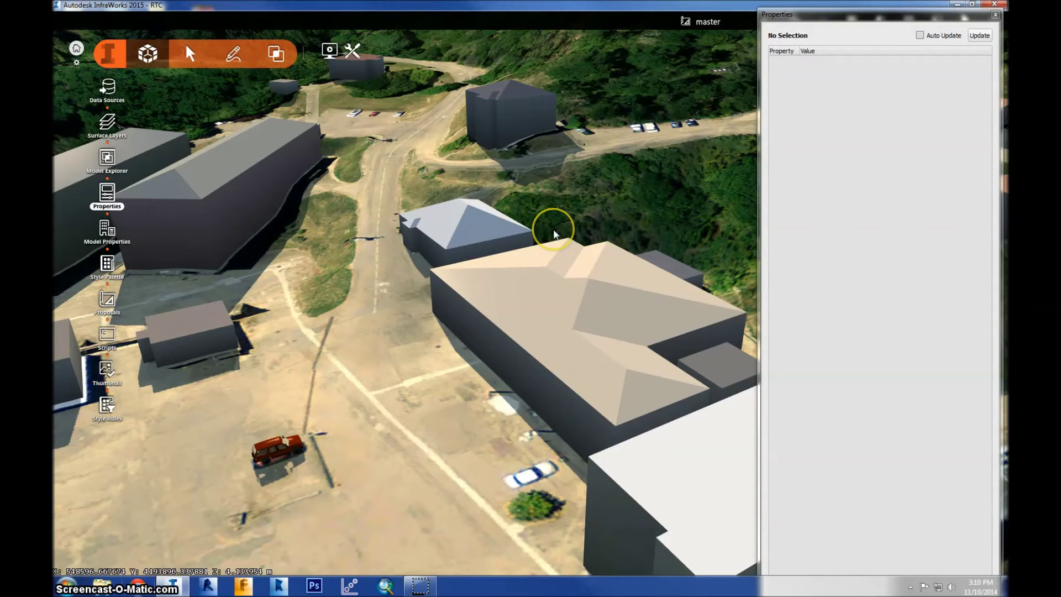
left_click_drag(566, 327, 603, 295)
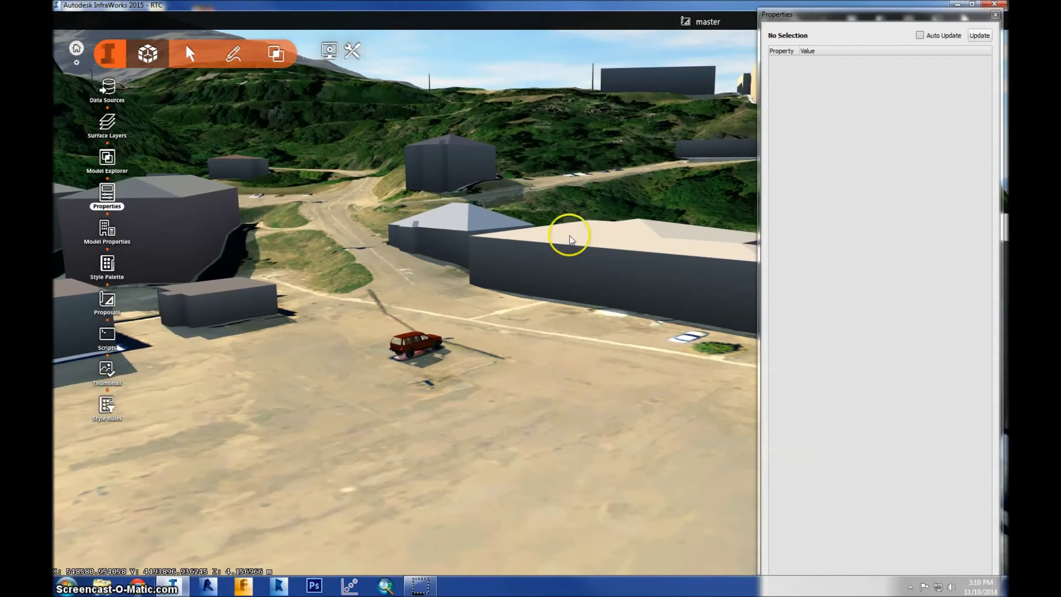
left_click_drag(560, 273, 535, 278)
scroll(544, 283, "up", 2)
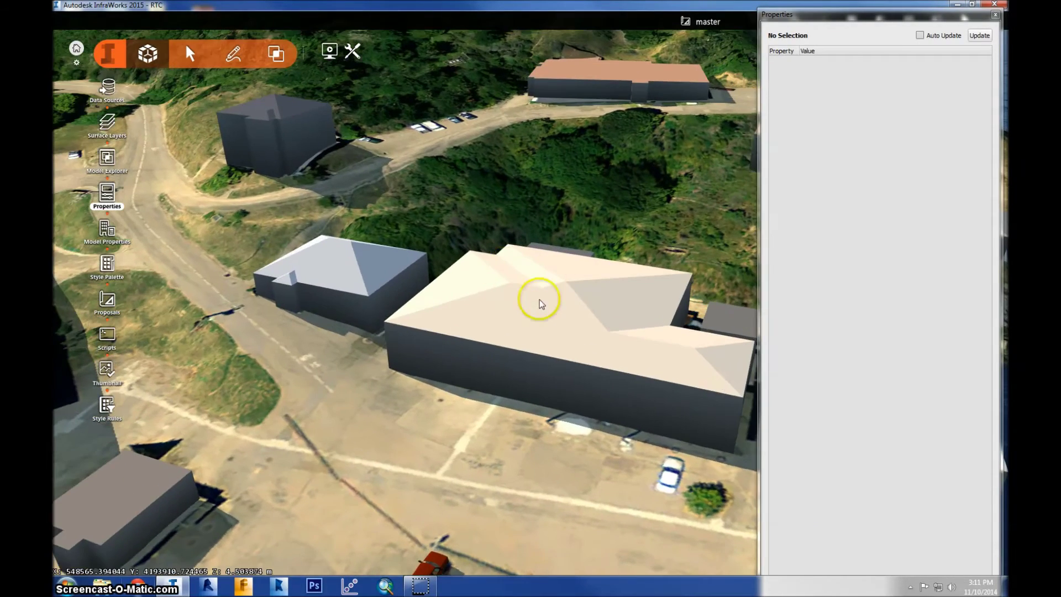
scroll(569, 318, "down", 5)
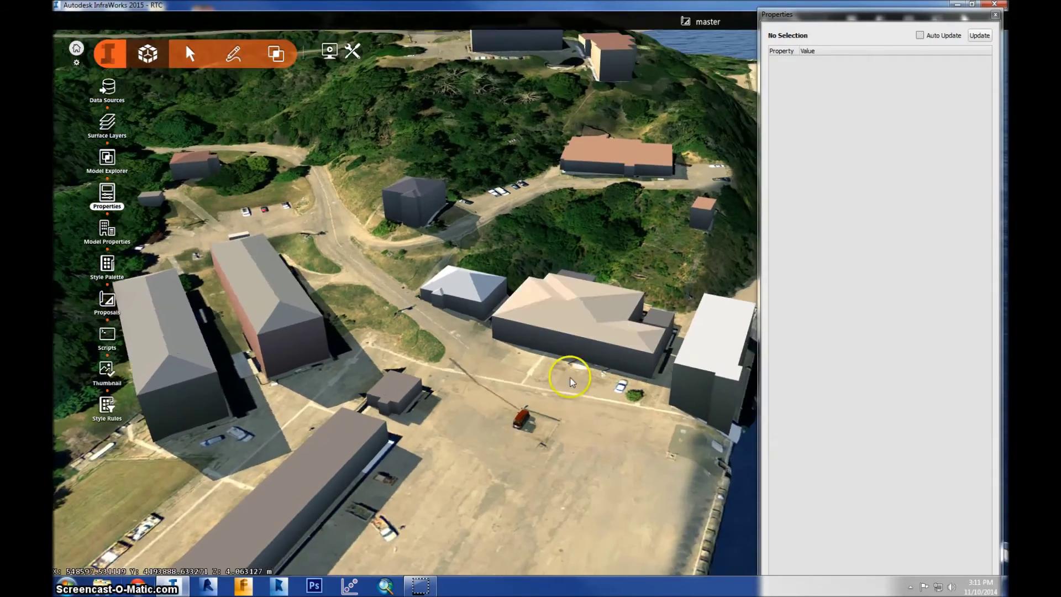
left_click_drag(571, 378, 532, 350)
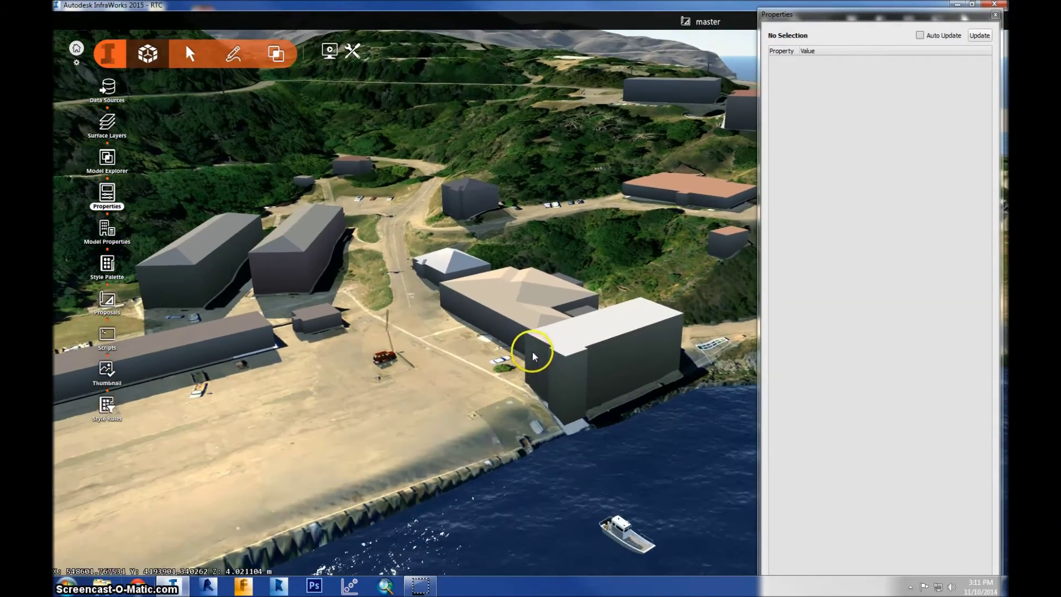
Reselect the Fire Department Training Facility, clear its roof slope value and update the building.
scroll(521, 293, "up", 1)
left_click(521, 293)
left_click(886, 316)
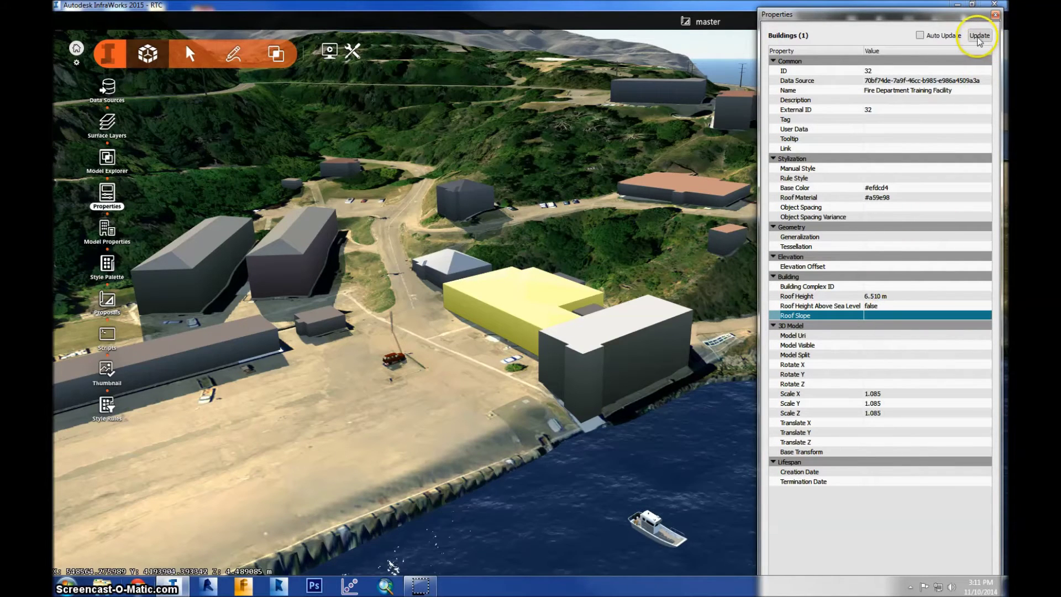
left_click(979, 35)
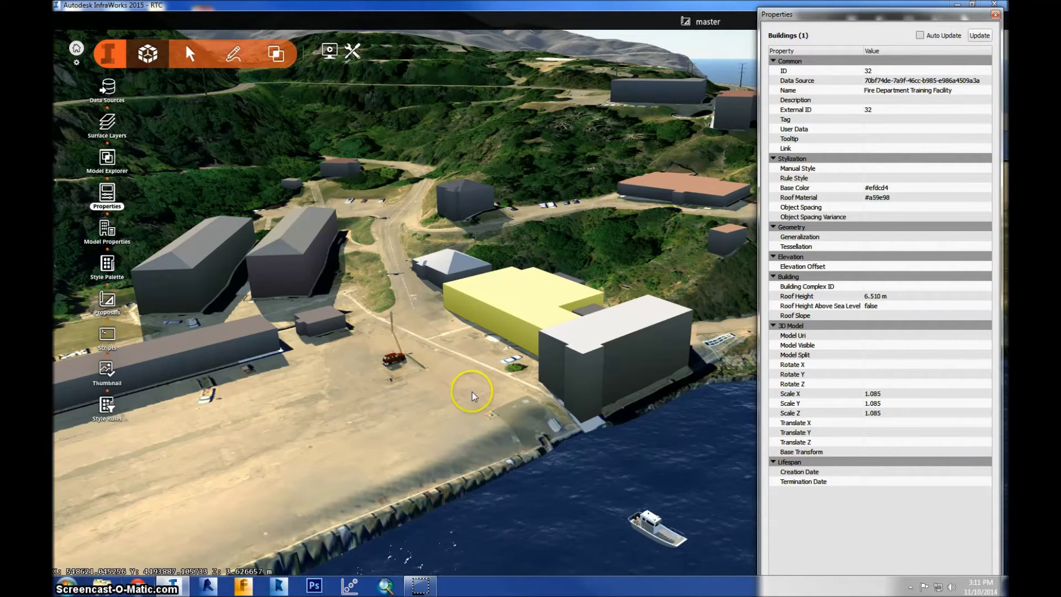
Put the selected training facility building into conceptual design edit mode and inspect its move, rotate and vertex handles.
scroll(421, 325, "up", 3)
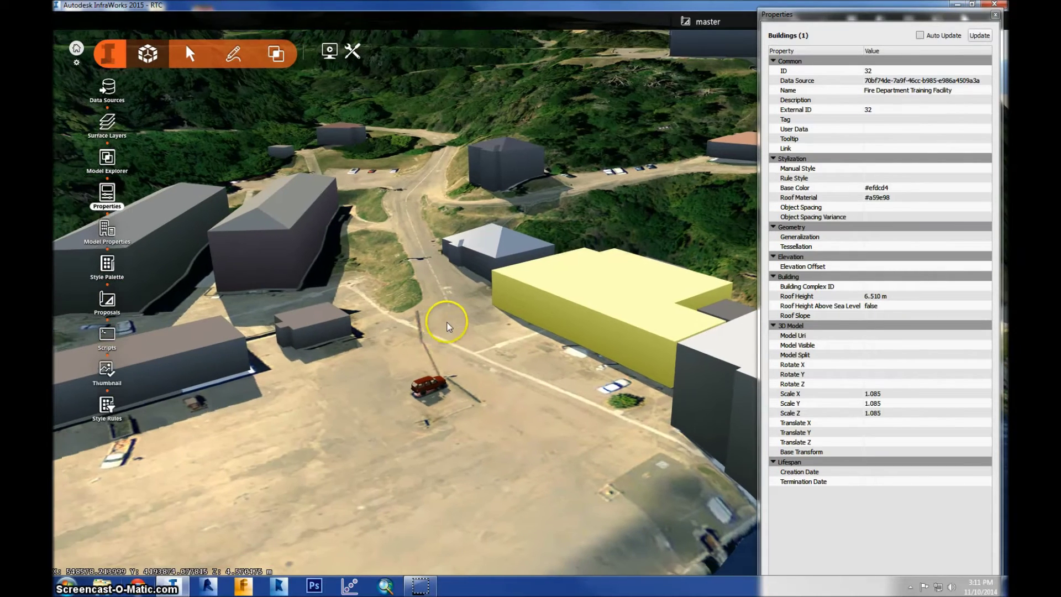
scroll(428, 352, "down", 2)
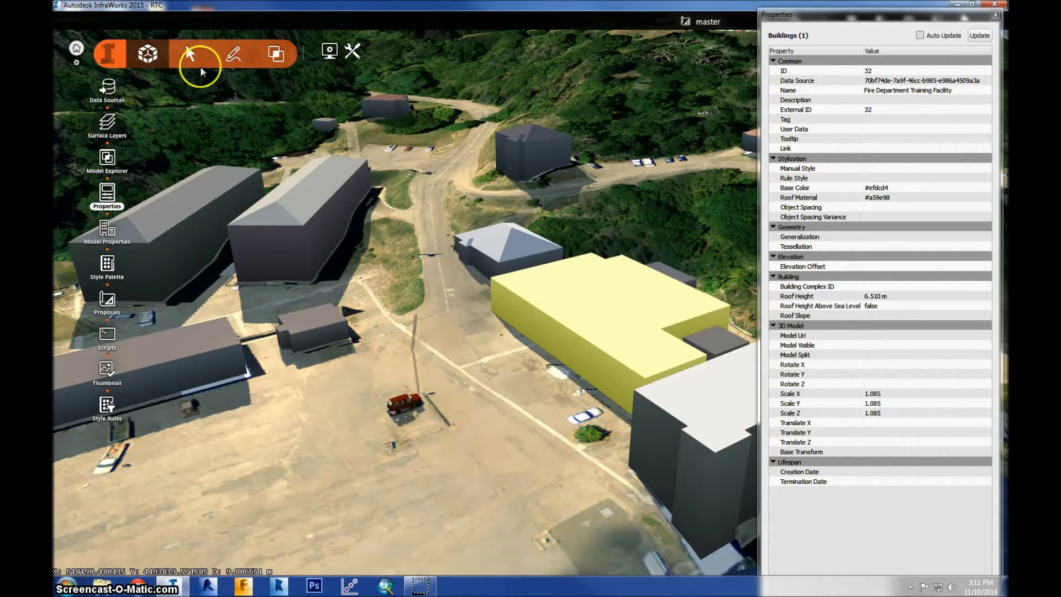
left_click(235, 53)
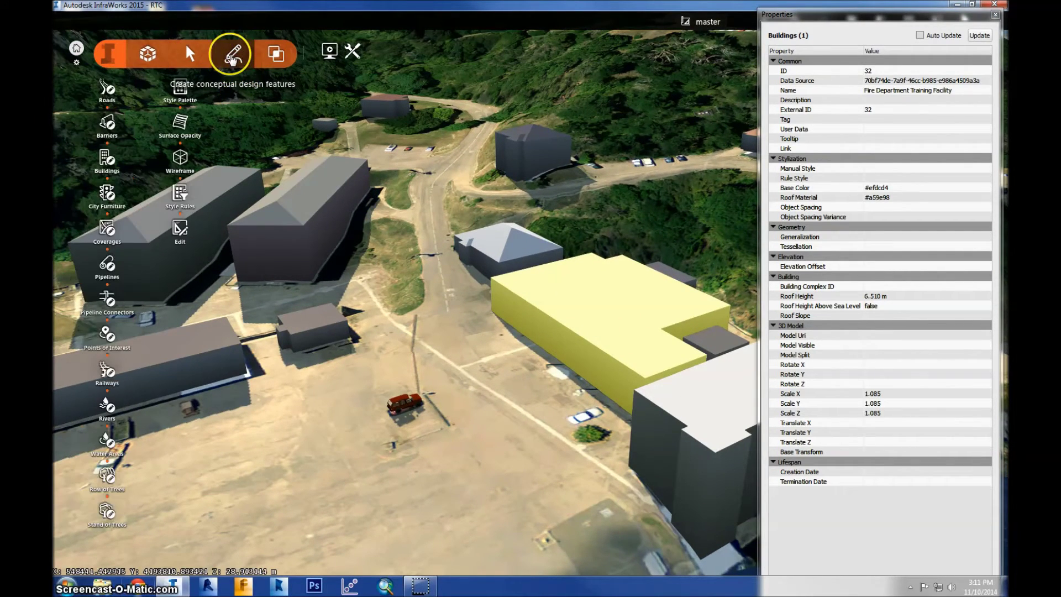
left_click(181, 231)
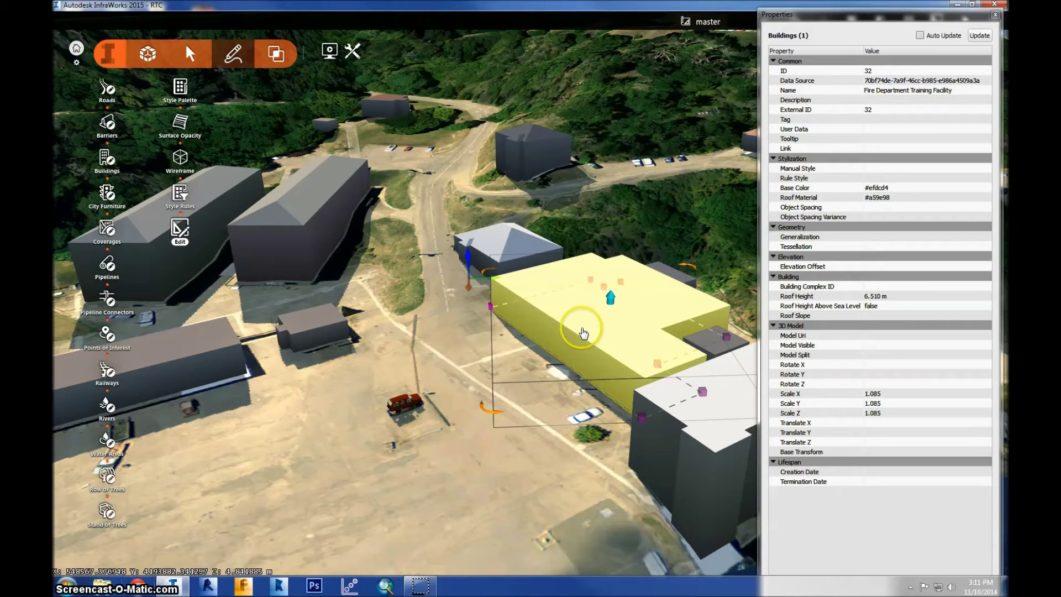
middle_click_drag(582, 329, 436, 384)
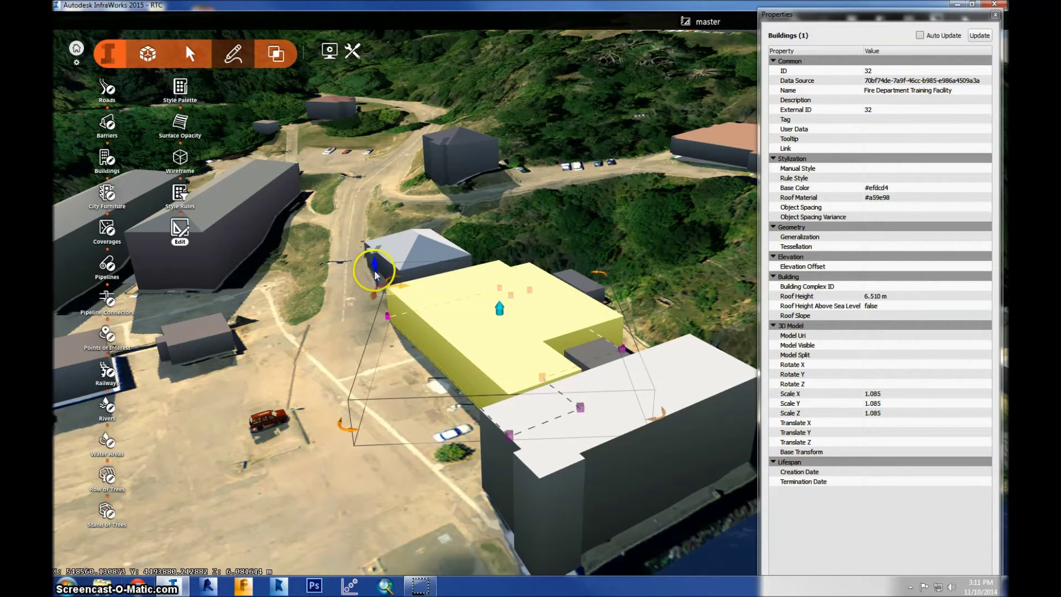
left_click_drag(374, 275, 374, 291)
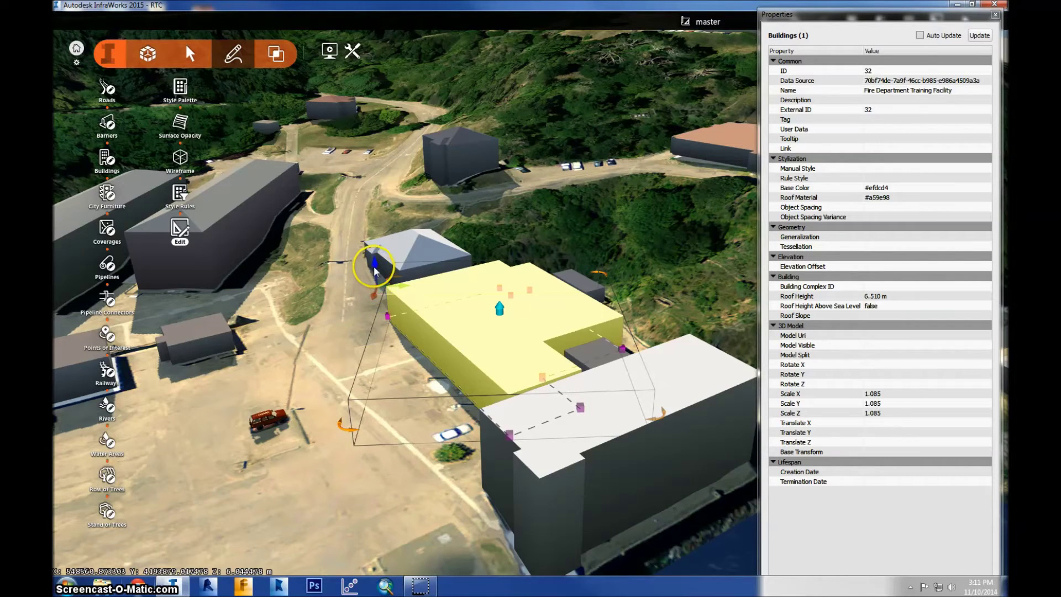
scroll(371, 267, "up", 3)
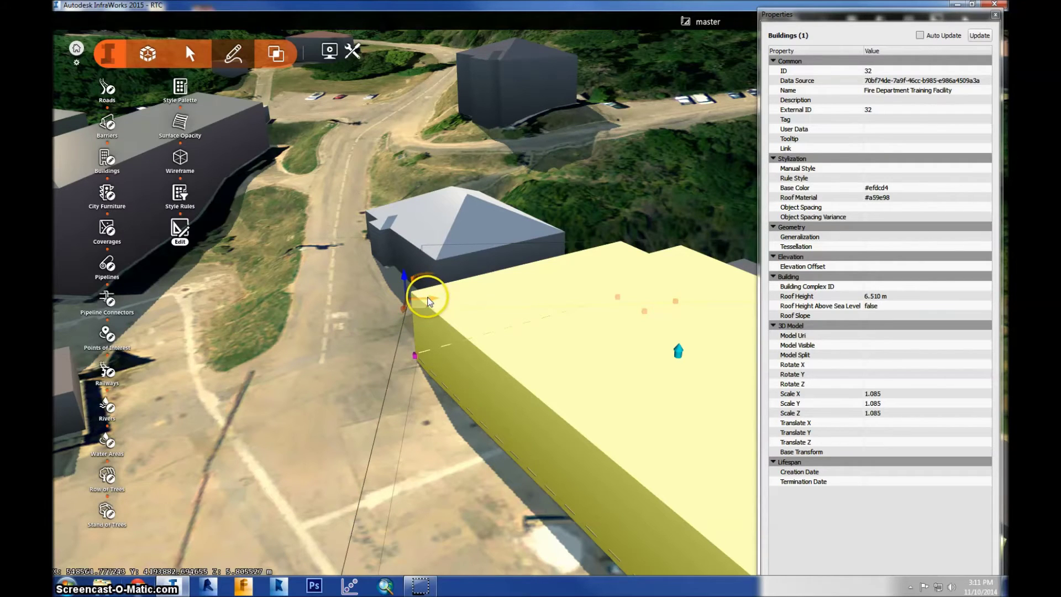
mouse_move(412, 303)
left_mouse_down()
mouse_move(422, 306)
mouse_move(391, 301)
mouse_move(402, 287)
mouse_move(372, 304)
mouse_move(377, 310)
mouse_move(412, 284)
left_mouse_up()
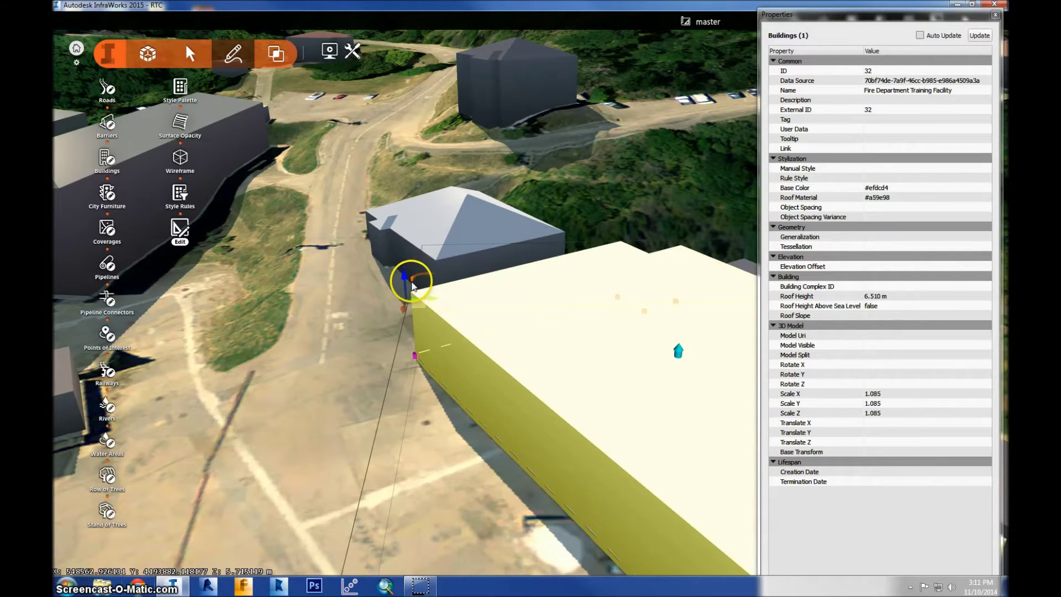
scroll(466, 389, "down", 5)
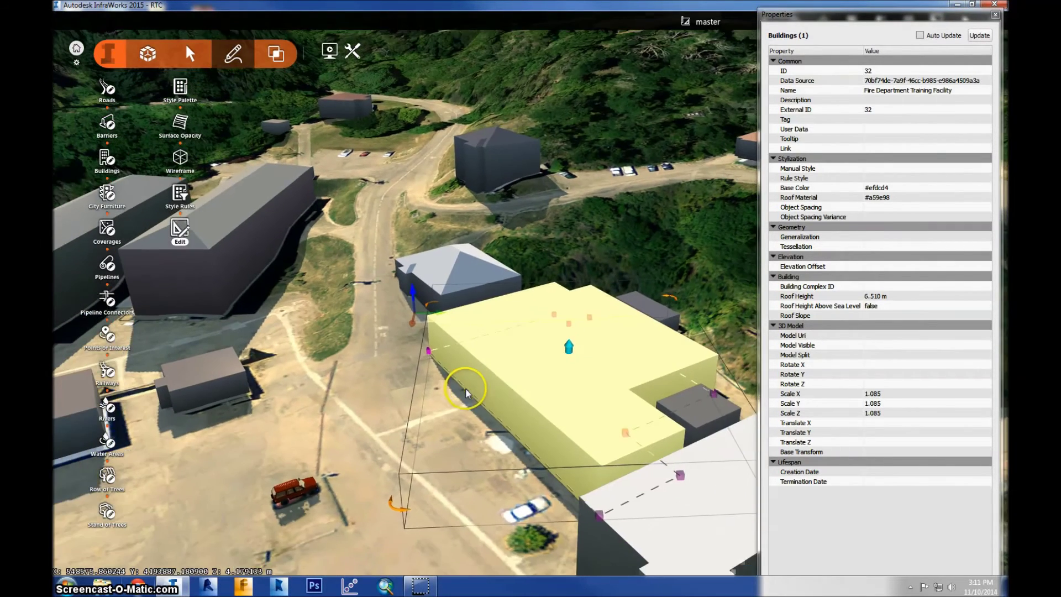
Try rotating the training facility building about its vertical axis, and undo the rotations.
middle_click_drag(422, 406, 380, 377)
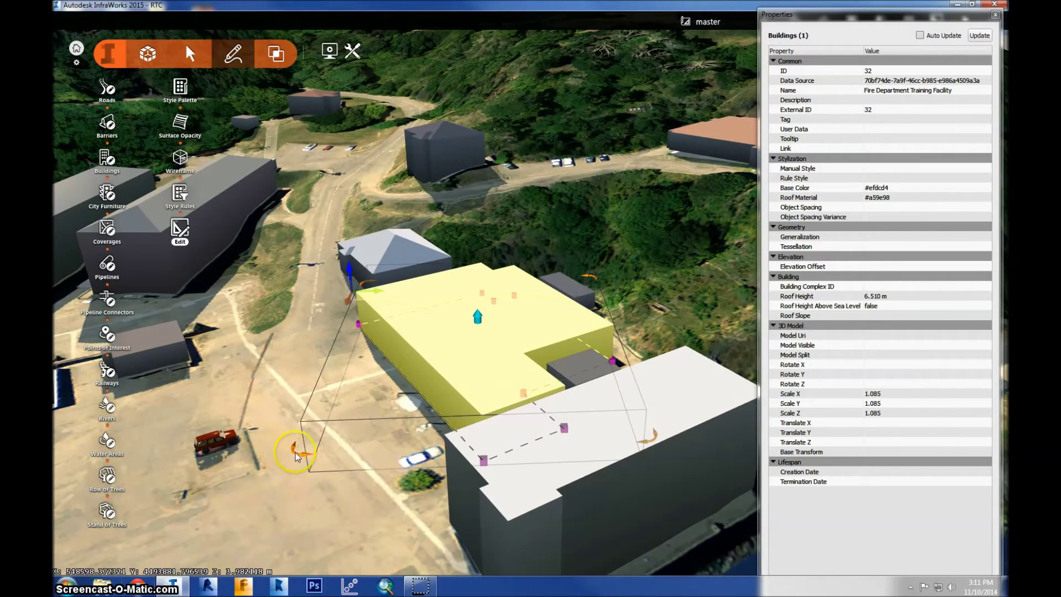
left_click_drag(304, 459, 363, 472)
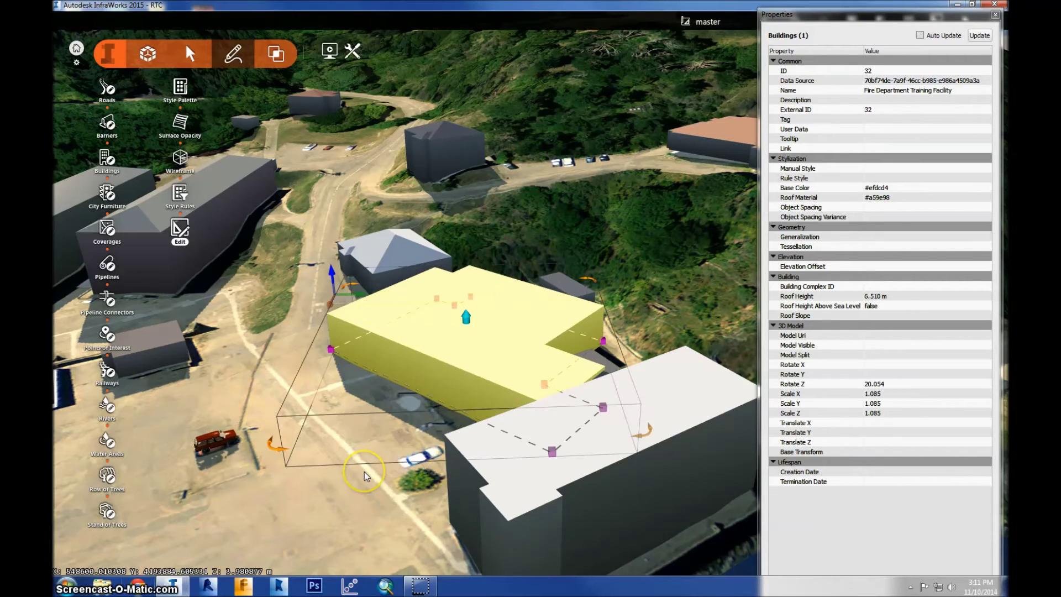
key("ctrl+z")
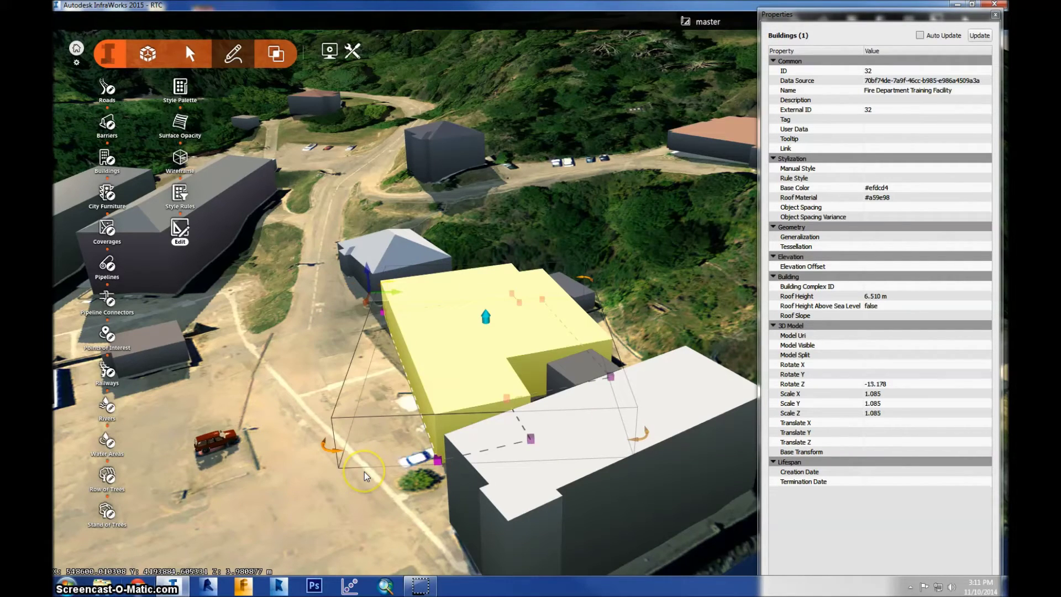
key("ctrl+z")
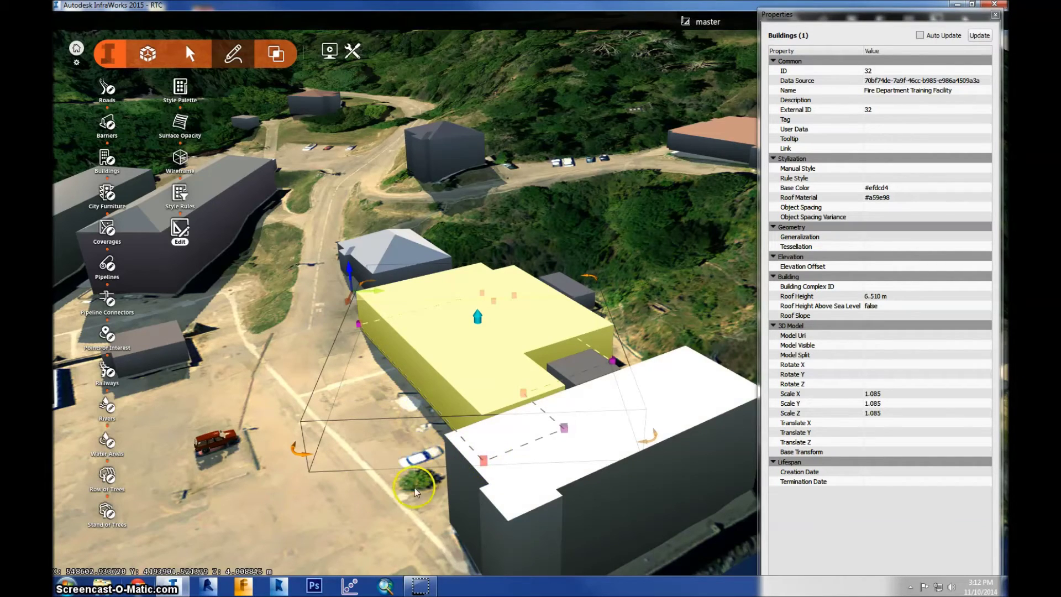
Try moving a corner vertex of the training facility building outward, undo the move, and try adjusting the building's height with its roof handle.
left_click_drag(414, 487, 413, 526)
left_click_drag(476, 407, 477, 427)
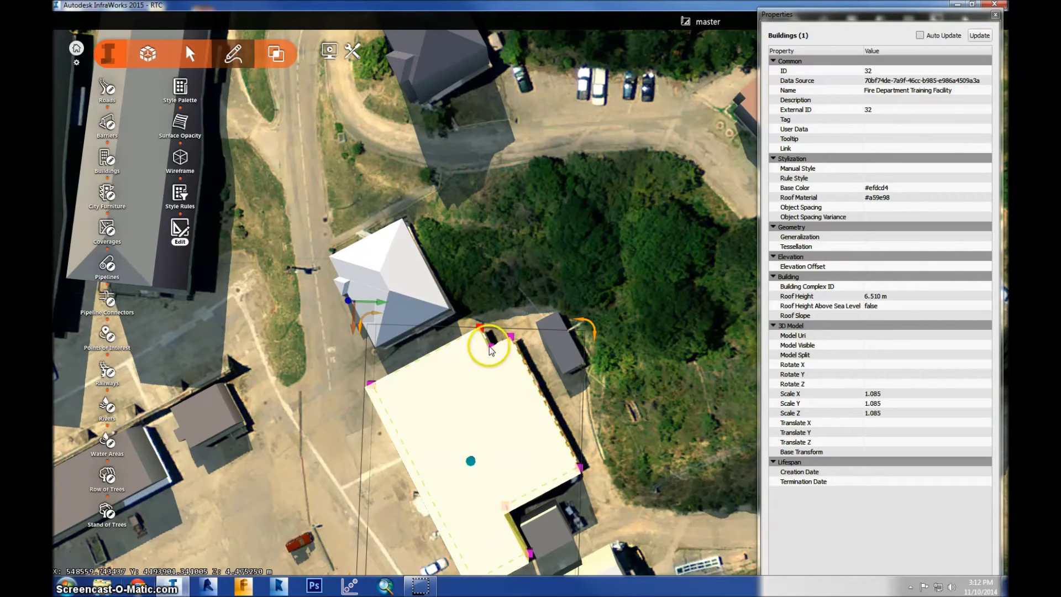
left_click_drag(511, 338, 509, 301)
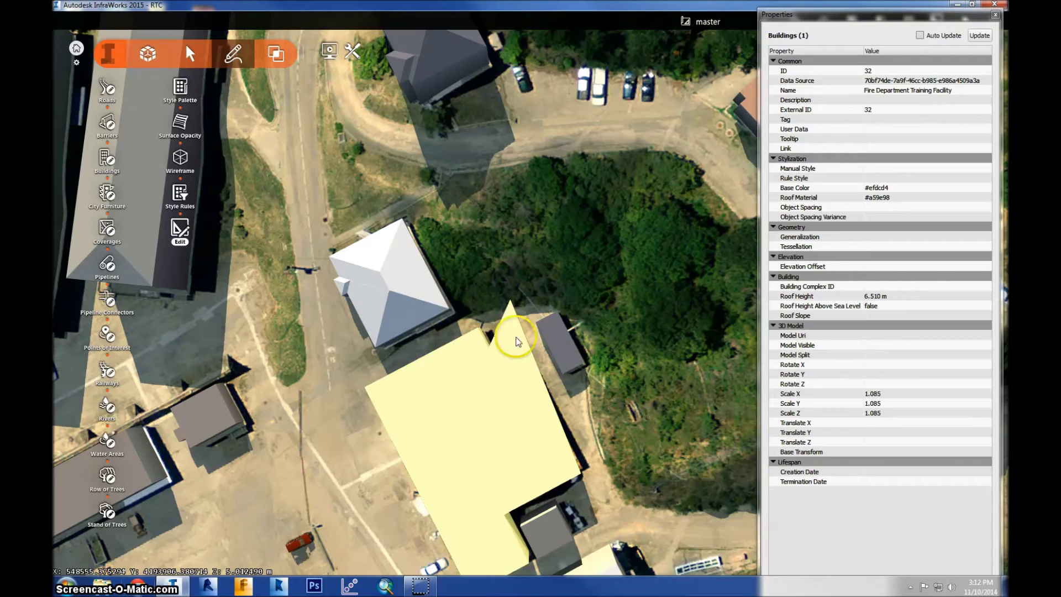
left_click(501, 332)
key("ctrl+z")
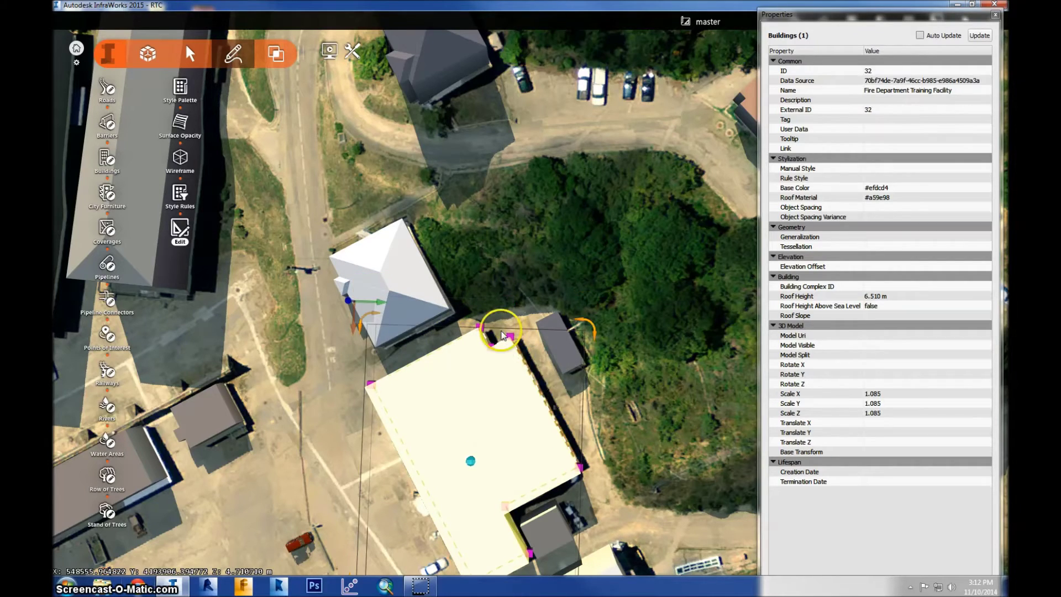
middle_click_drag(582, 325, 590, 221)
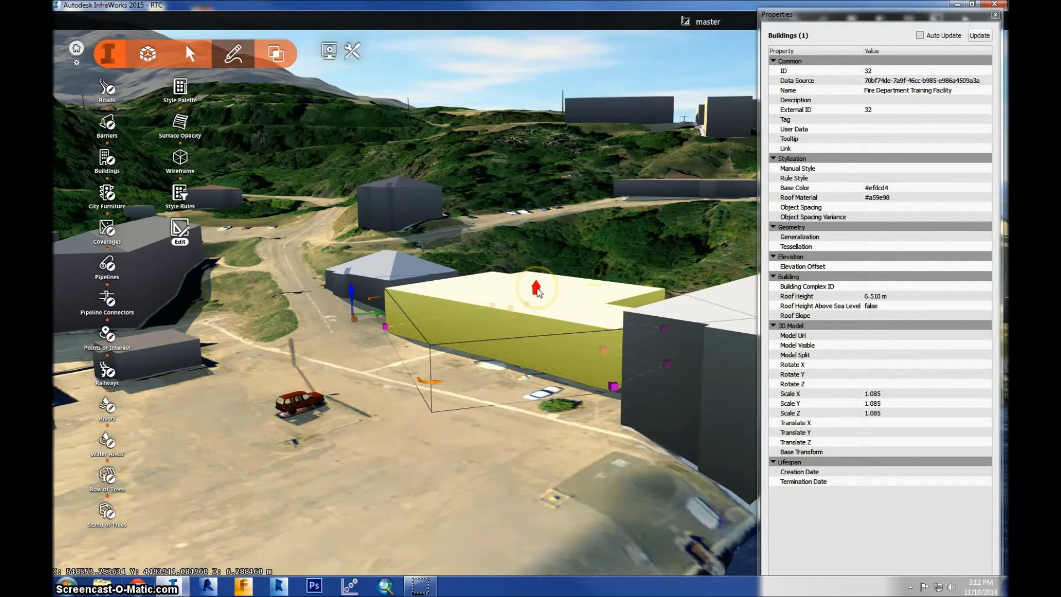
left_click_drag(538, 291, 511, 298)
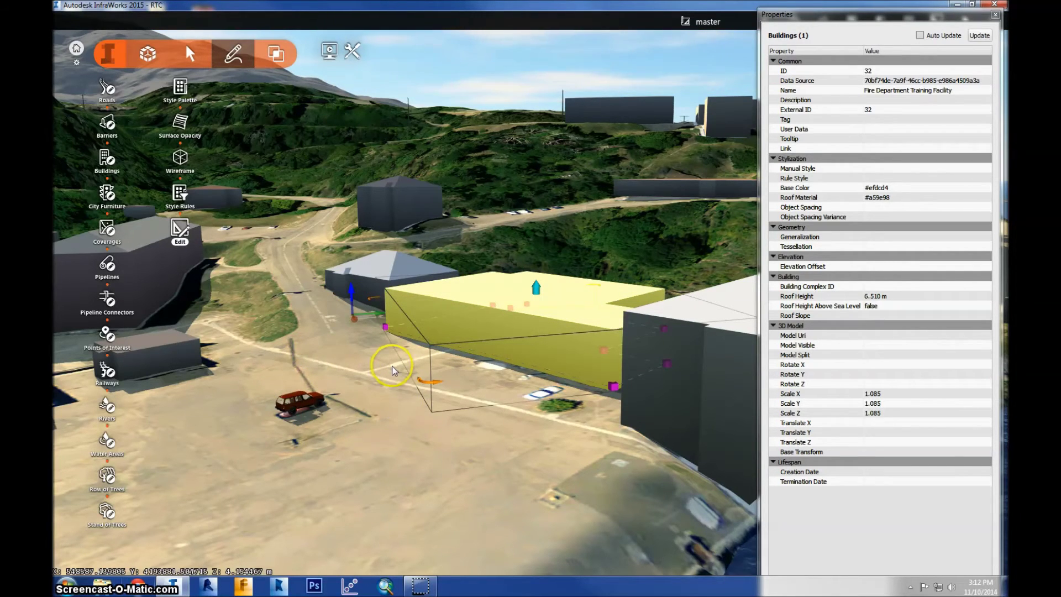
Examine the whole site from above, clear the building selection, and examine the water along the waterfront.
left_click_drag(391, 369, 347, 492)
scroll(297, 413, "down", 3)
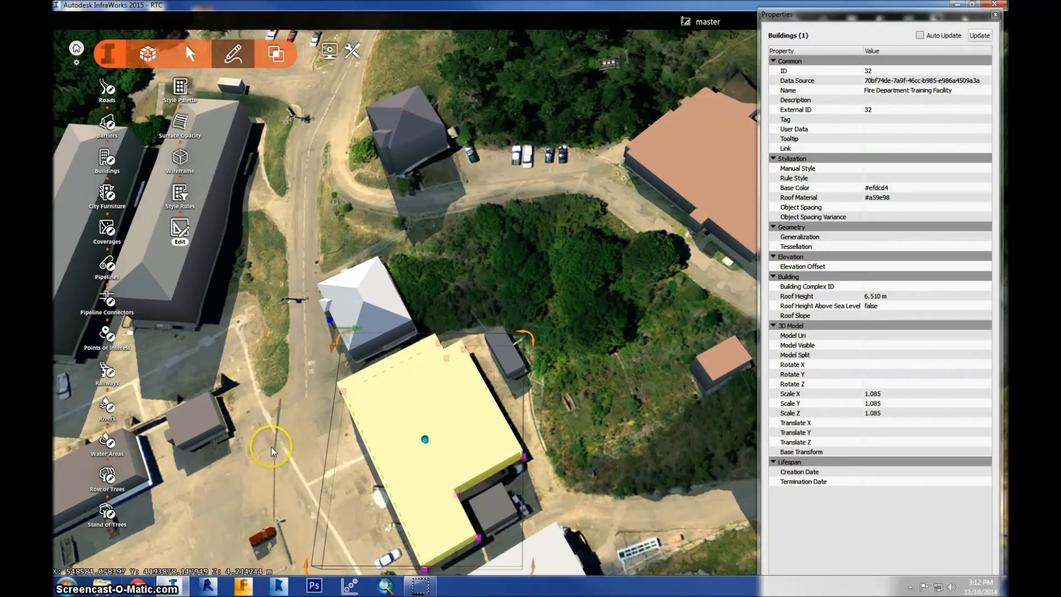
middle_click_drag(338, 429, 469, 359)
left_click_drag(465, 353, 356, 422)
left_click(500, 355)
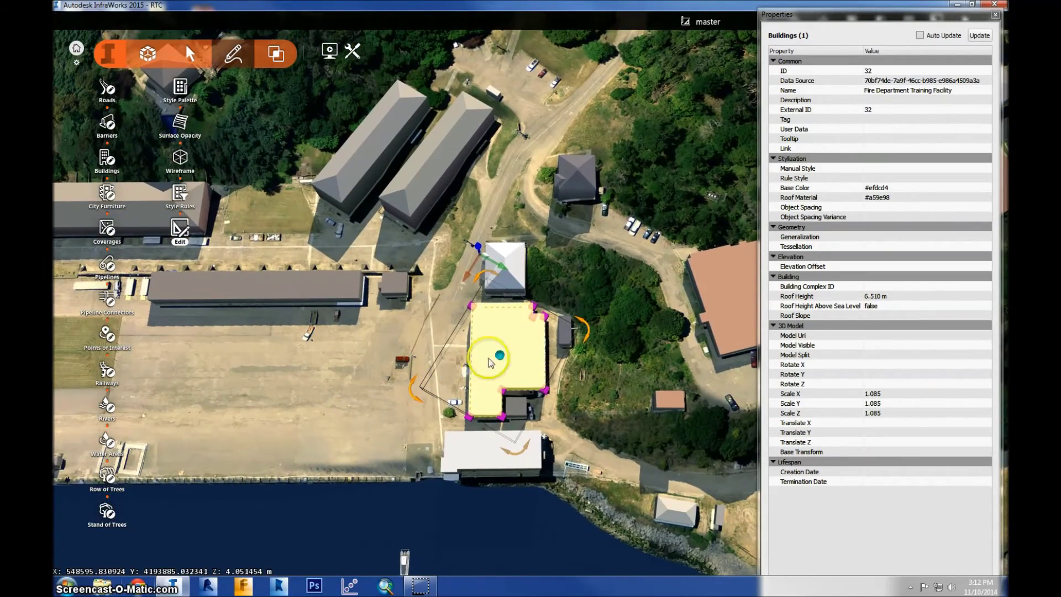
scroll(362, 379, "down", 2)
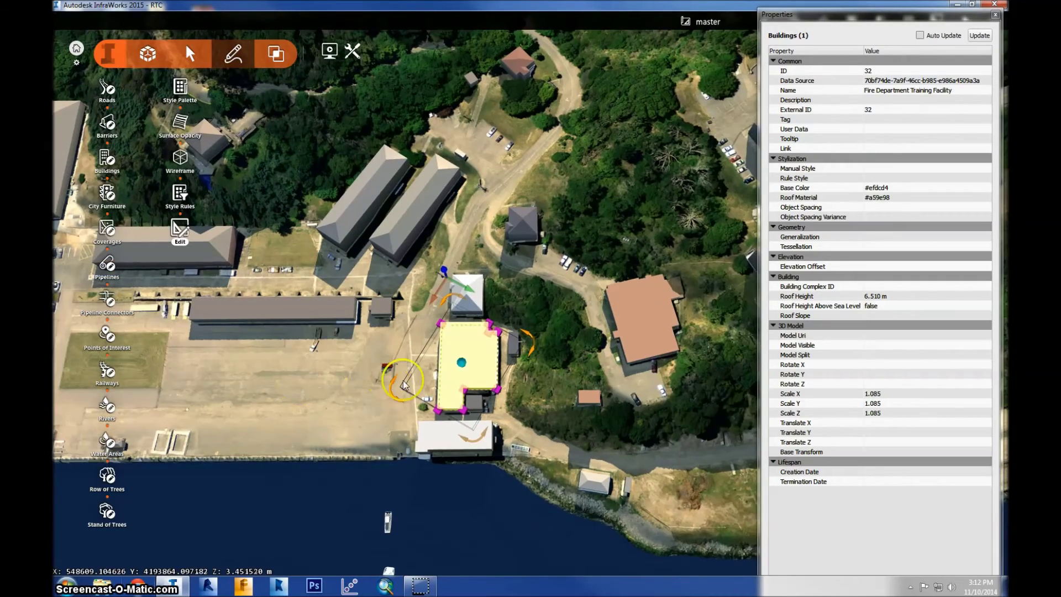
left_click_drag(363, 379, 493, 371)
scroll(442, 395, "down", 2)
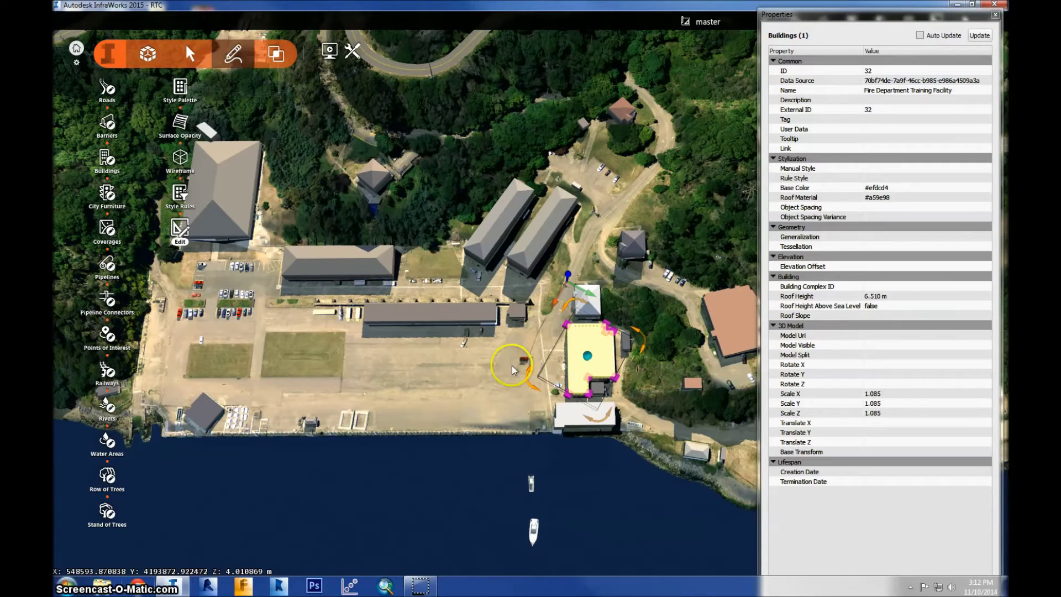
left_click(479, 449)
left_click(478, 396)
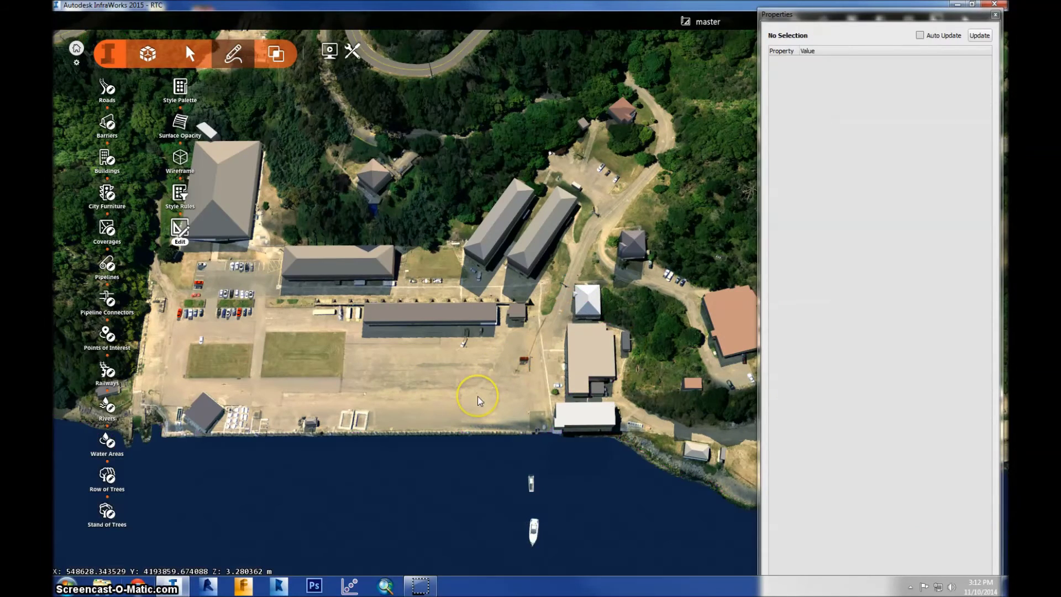
scroll(472, 442, "down", 1)
scroll(533, 320, "down", 3)
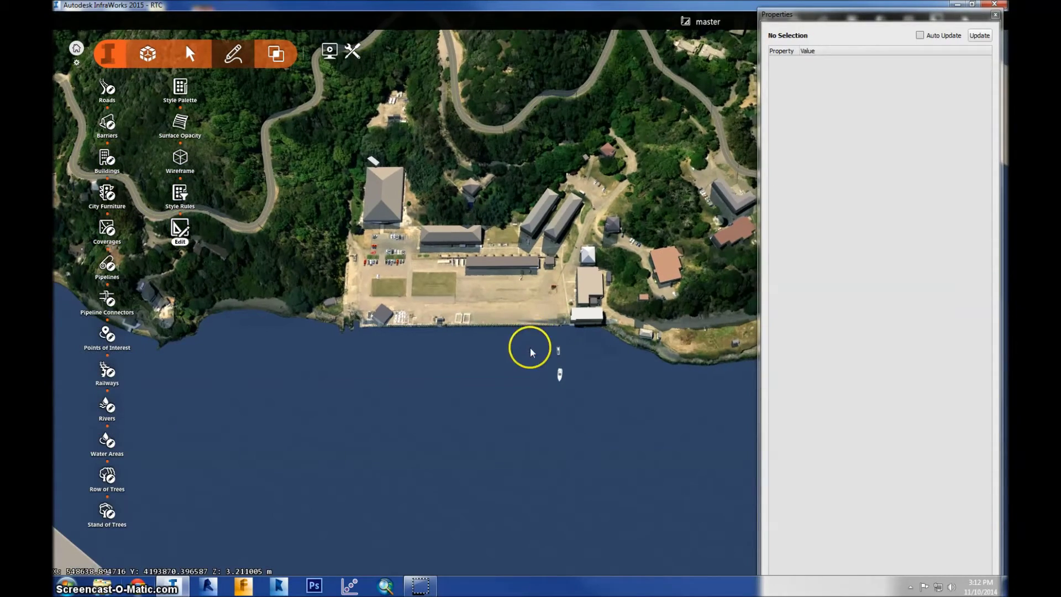
scroll(452, 373, "up", 5)
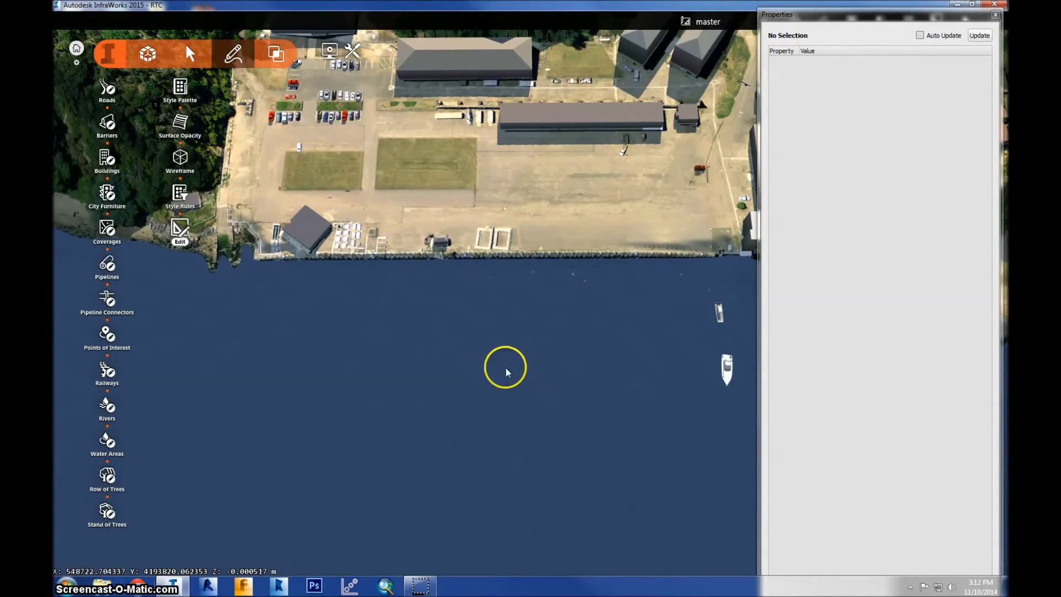
left_click_drag(531, 352, 545, 271)
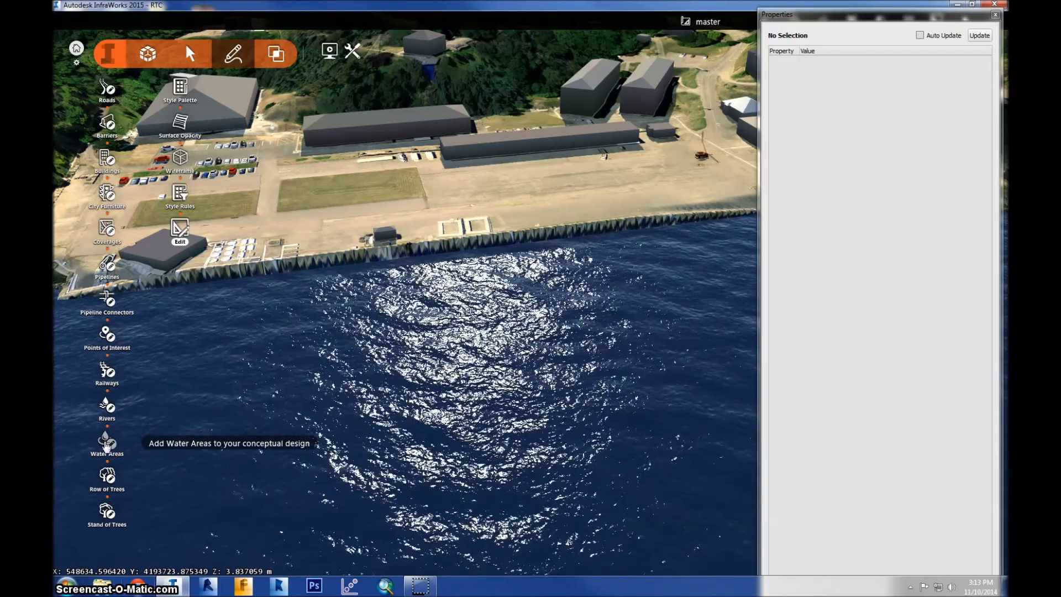
Start a new conceptual water area using the WaterArea DefaultWater draw style.
left_click(107, 445)
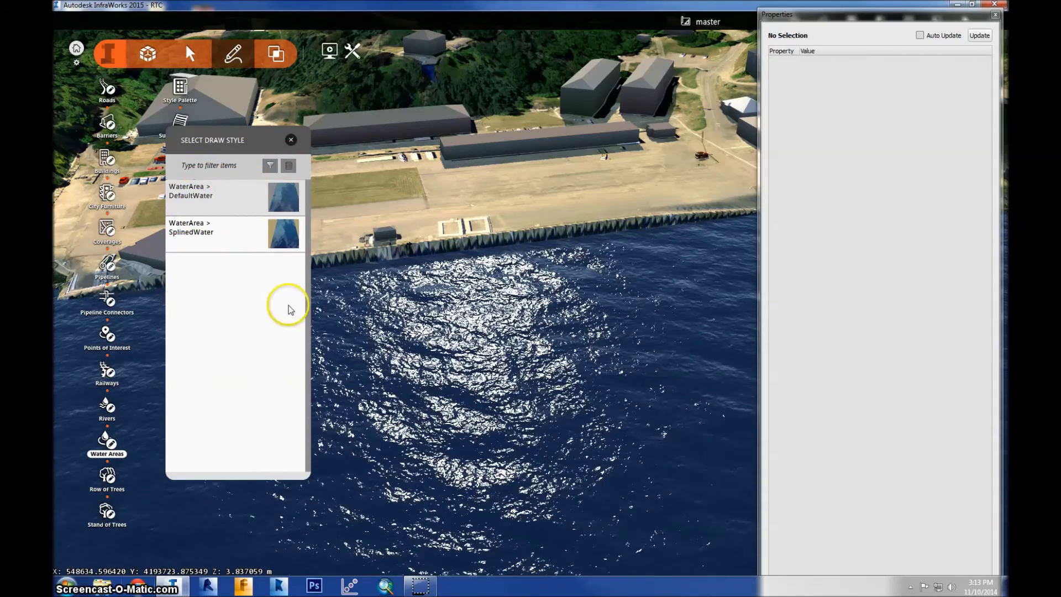
left_click(241, 205)
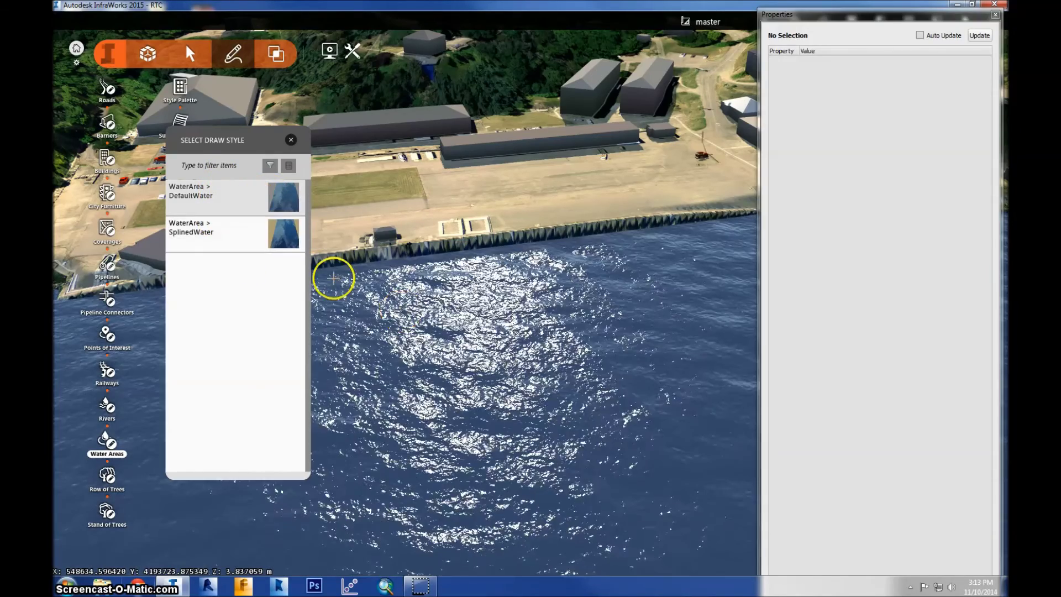
left_click(225, 199)
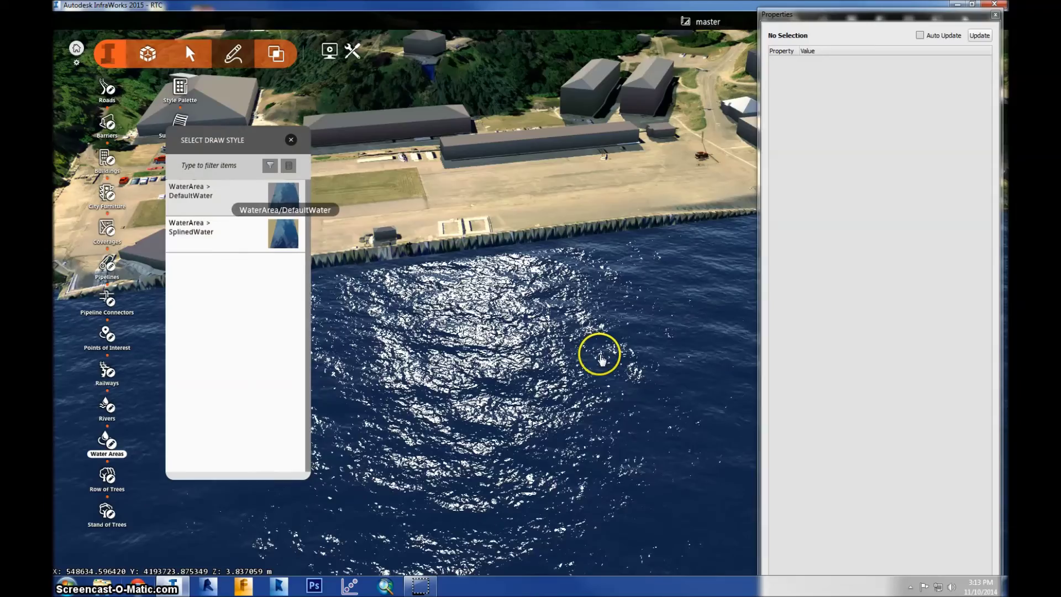
scroll(601, 359, "down", 6)
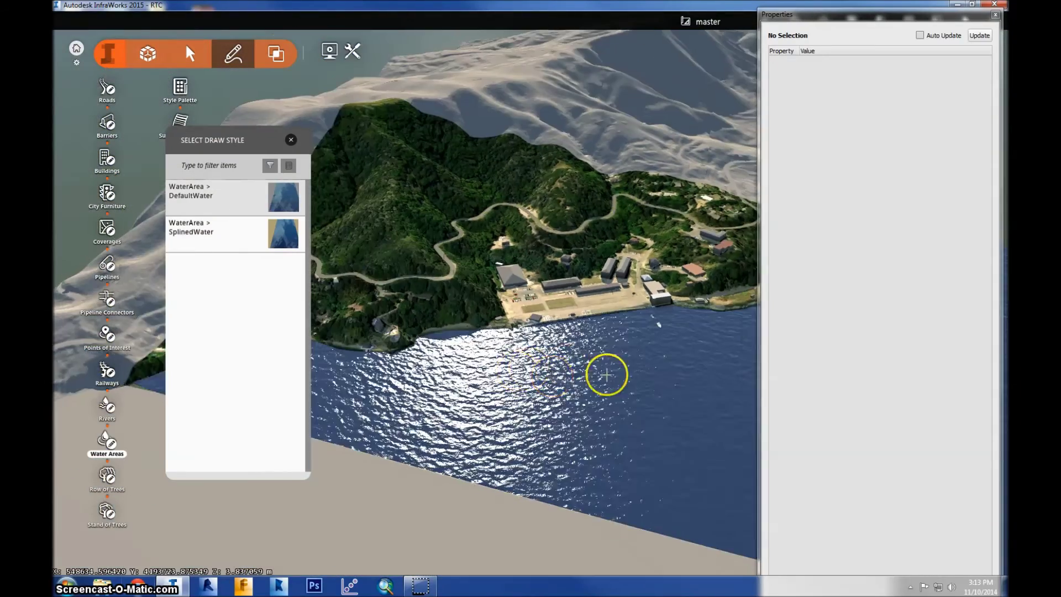
middle_click_drag(607, 374, 687, 362)
middle_click_drag(464, 378, 595, 353)
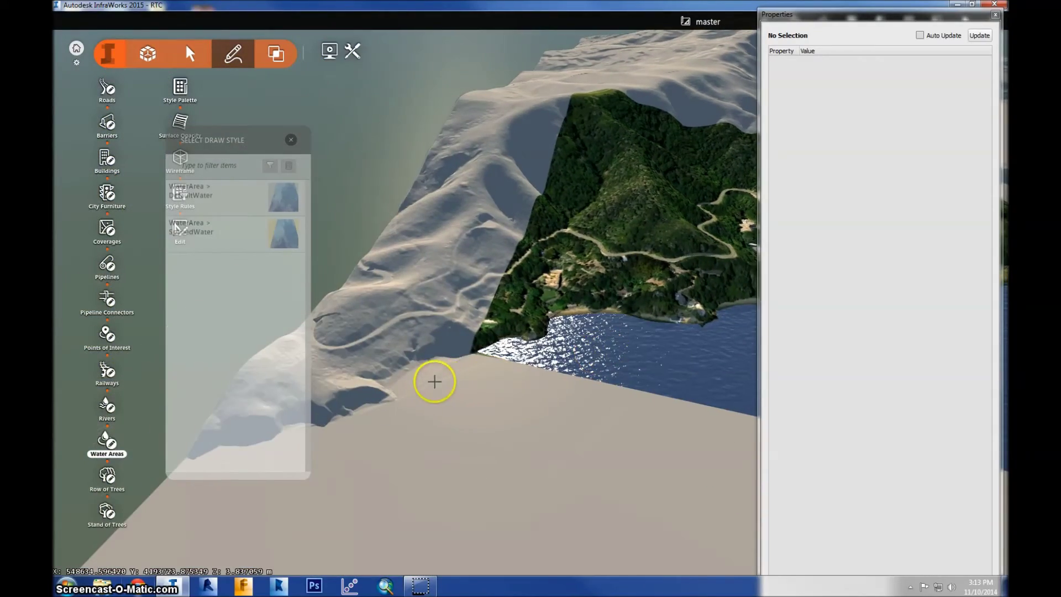
scroll(428, 378, "up", 5)
scroll(543, 415, "down", 1)
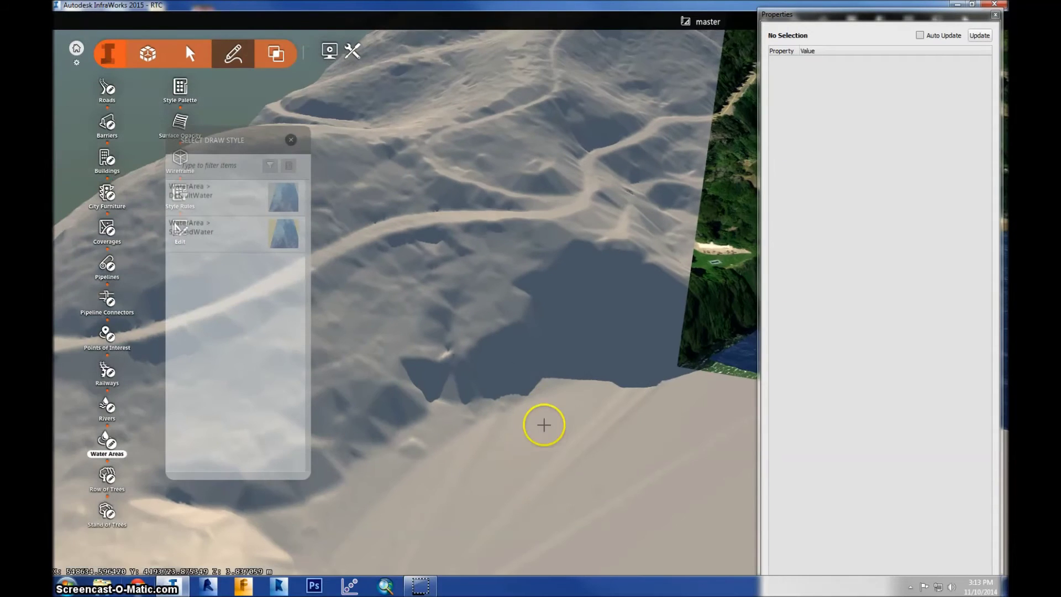
left_click_drag(552, 334, 573, 182)
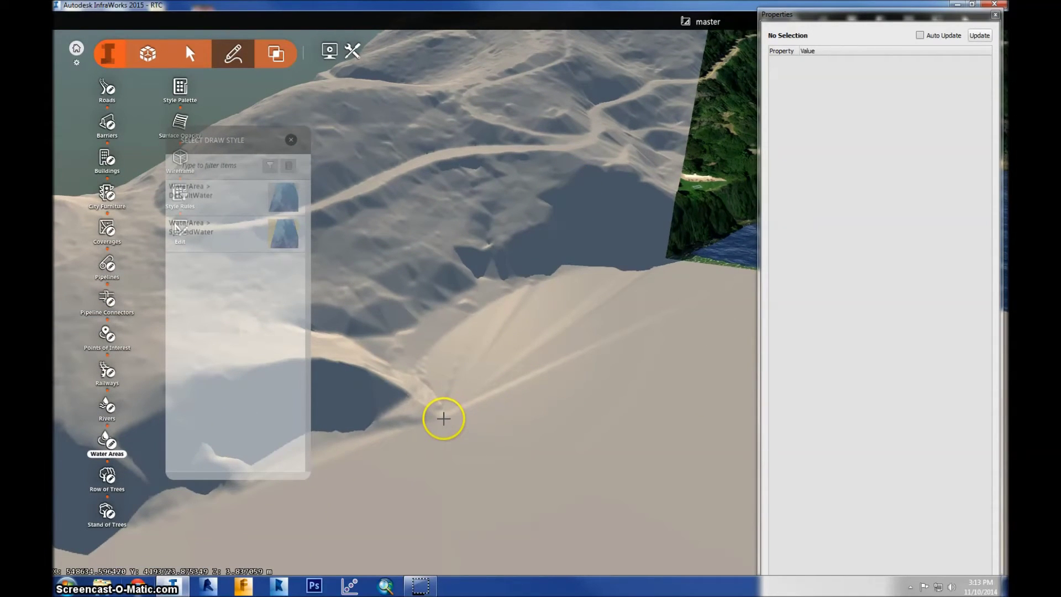
Draw a five-point water area of about 3693 m² on the bare terrain beyond the imagery edge, finish it and deselect it.
left_click(445, 419)
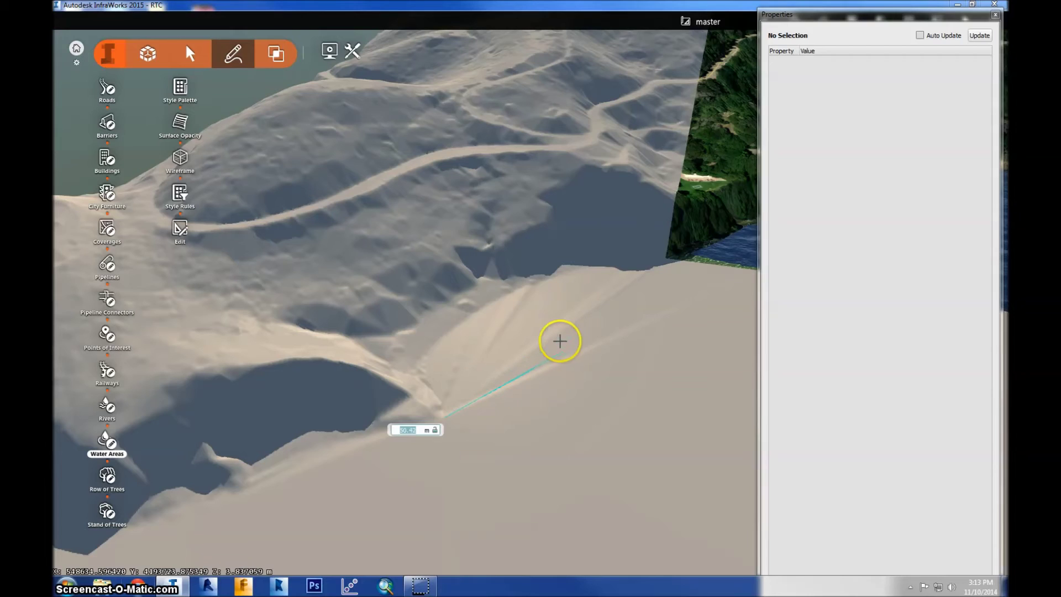
key("BackSpace")
left_click(602, 322)
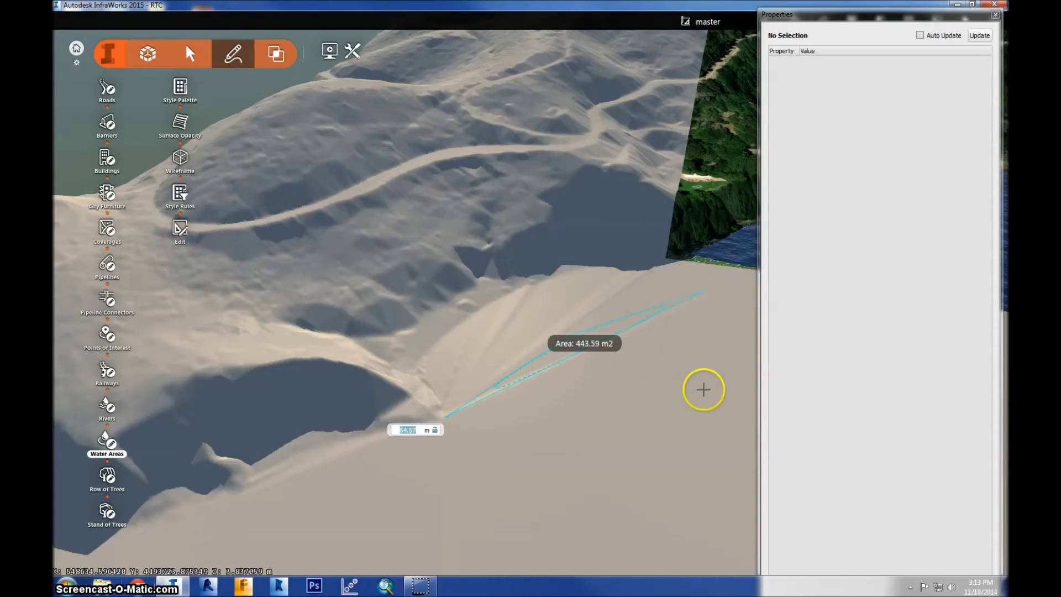
left_click(703, 413)
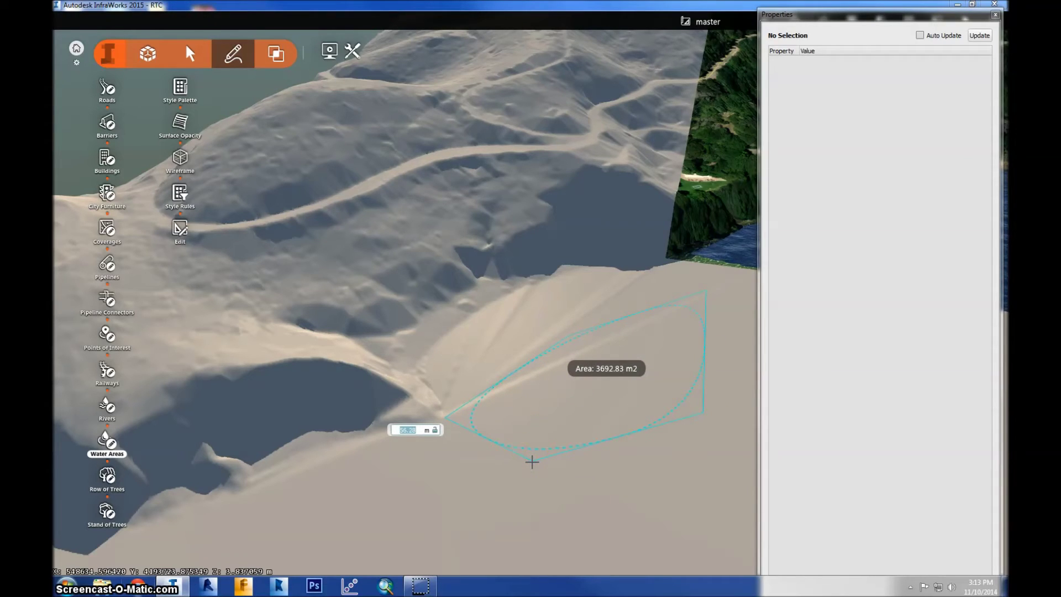
double_click(532, 462)
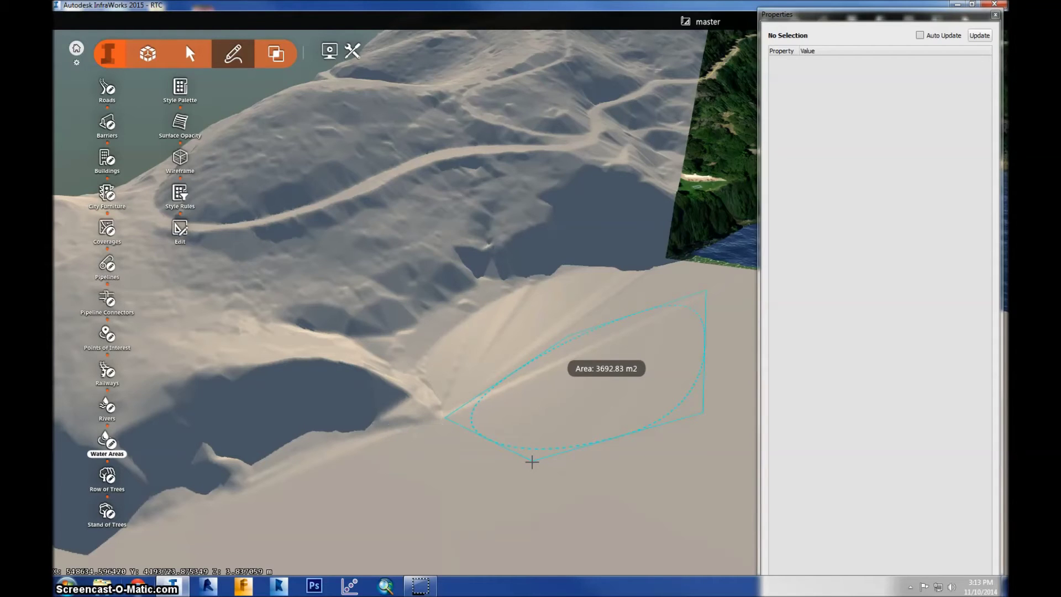
double_click(532, 462)
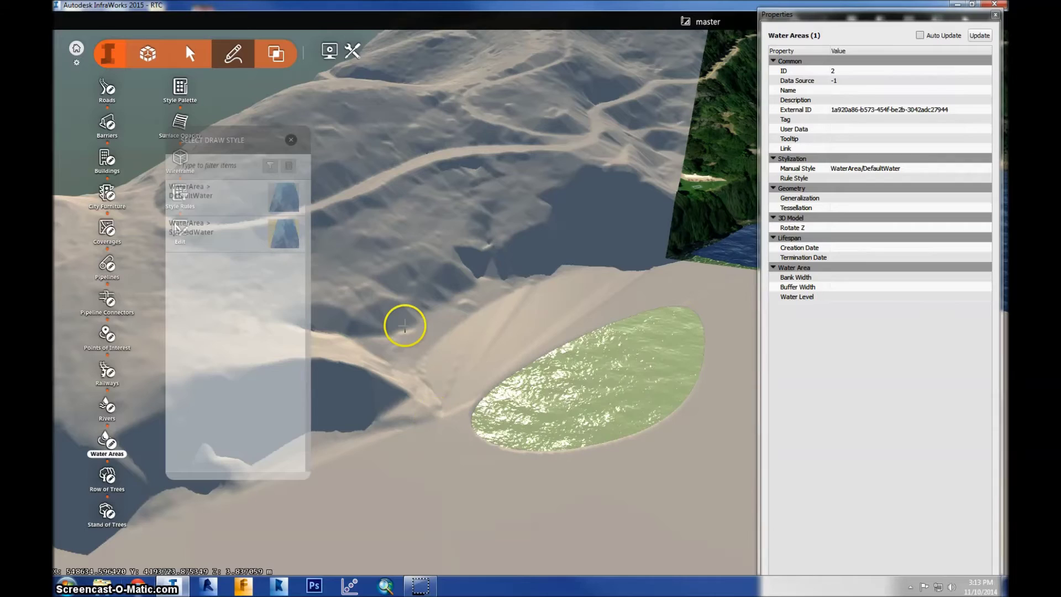
key("Escape")
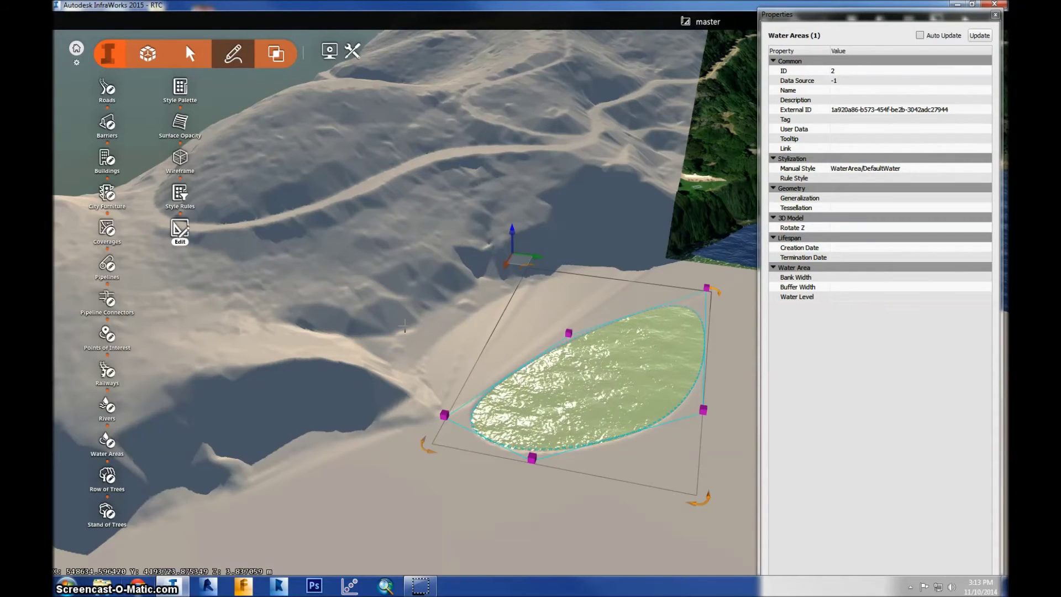
left_click(405, 327)
left_click(626, 293)
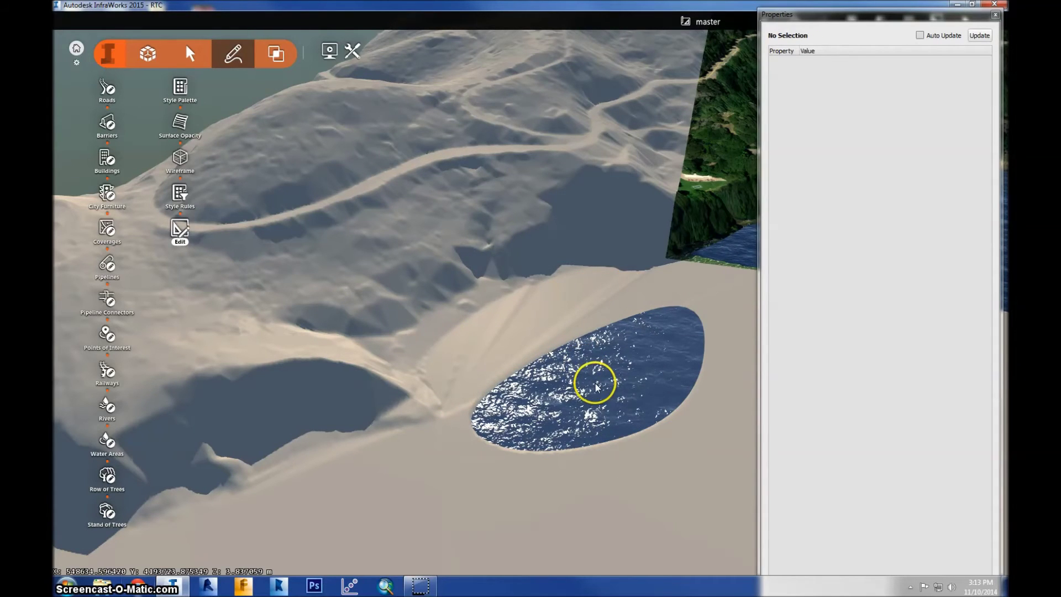
Select the new water area to inspect its vertex and rotate handles, and clear the selection.
scroll(683, 410, "down", 2)
middle_click_drag(683, 410, 426, 402)
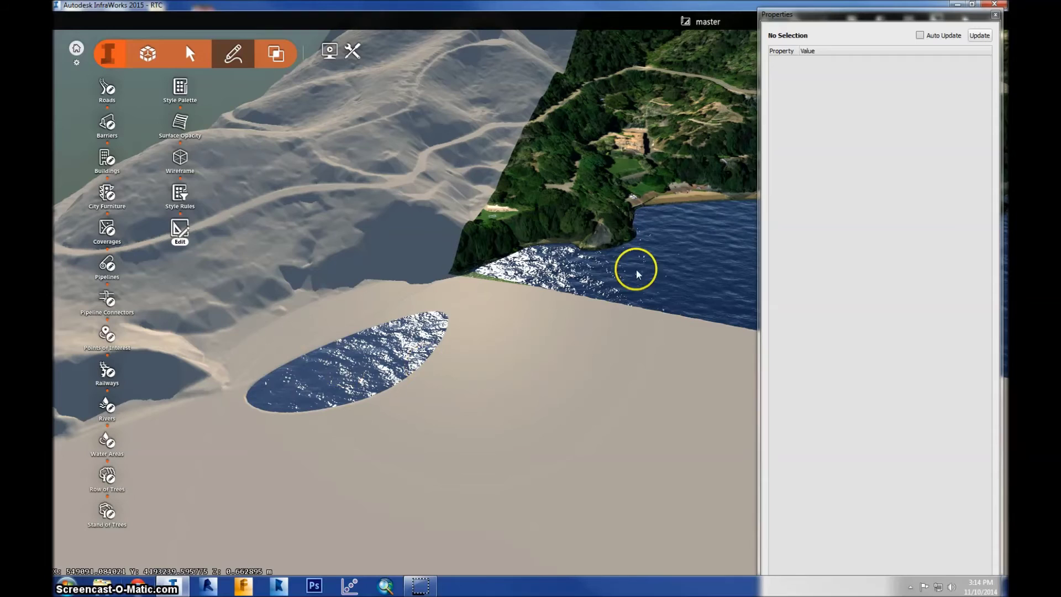
left_click(384, 344)
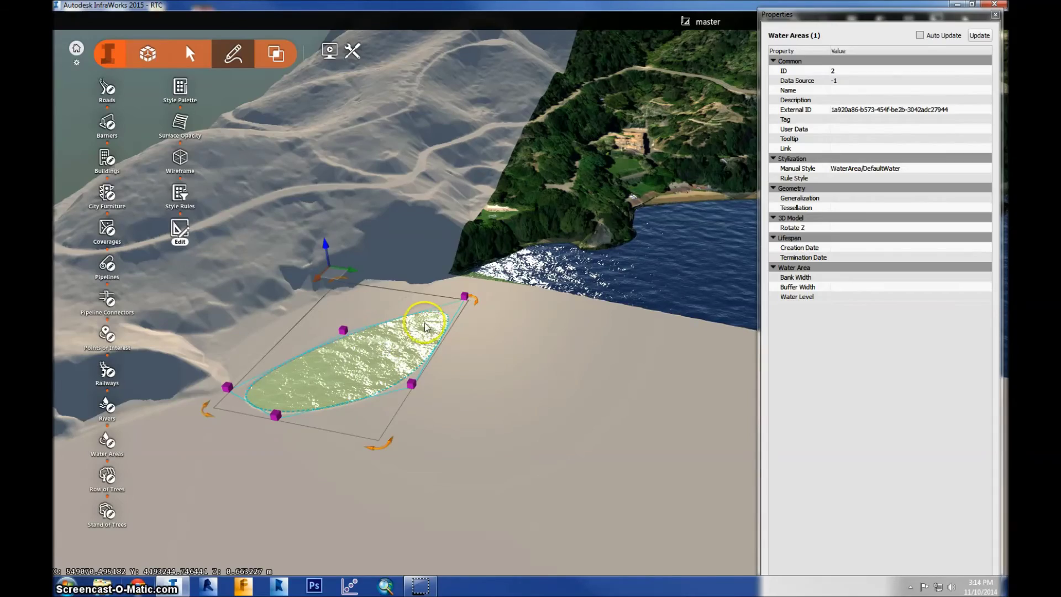
left_click_drag(426, 319, 319, 458)
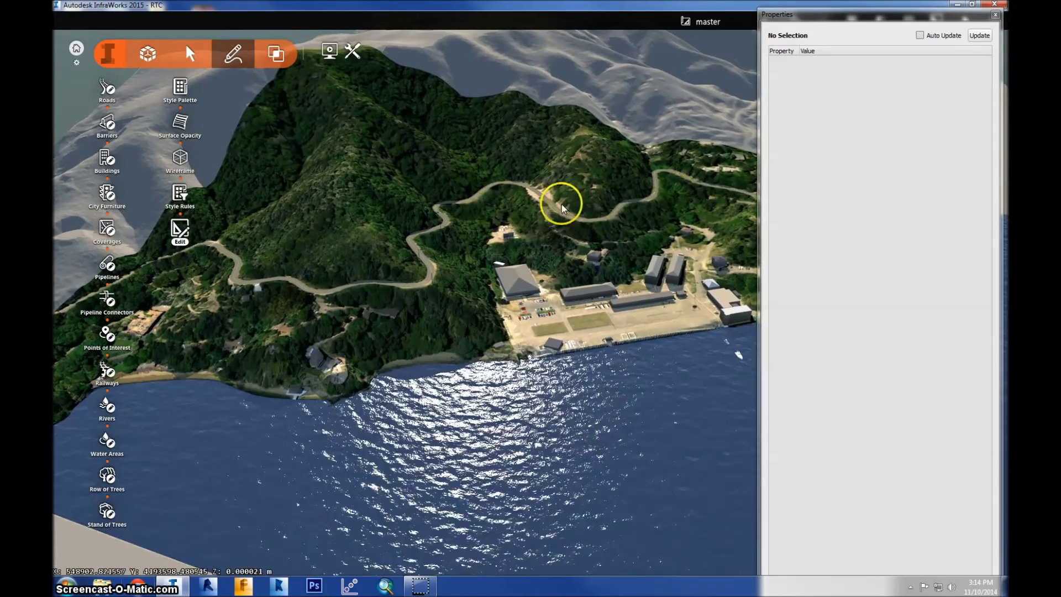
Start a new conceptual city furniture item using the 3D Model > Energy > Transmission Pole with Transformer draw style.
scroll(554, 206, "up", 2)
scroll(549, 193, "up", 3)
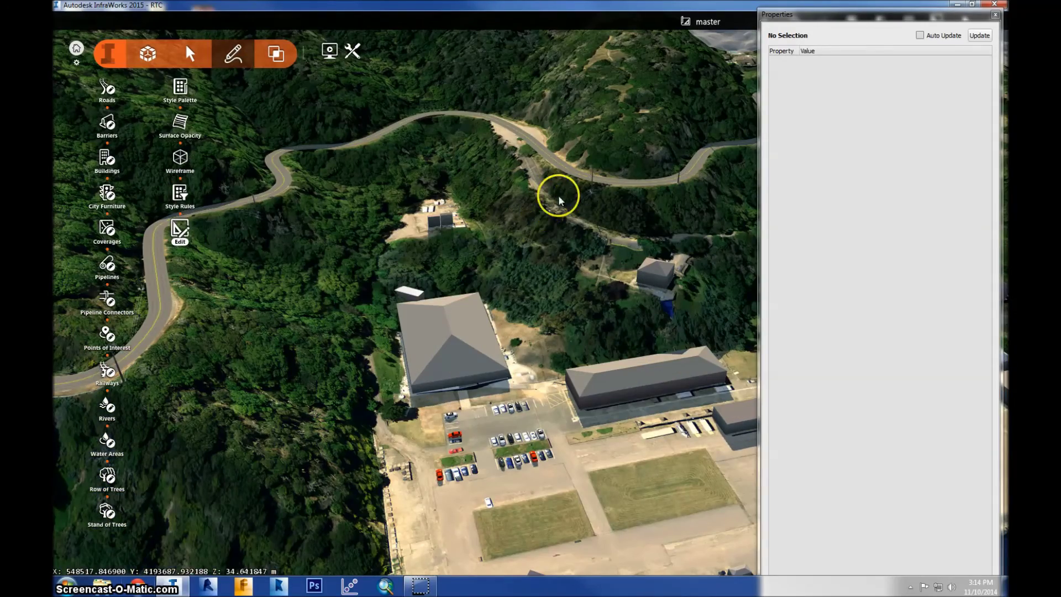
left_click_drag(516, 297, 502, 360)
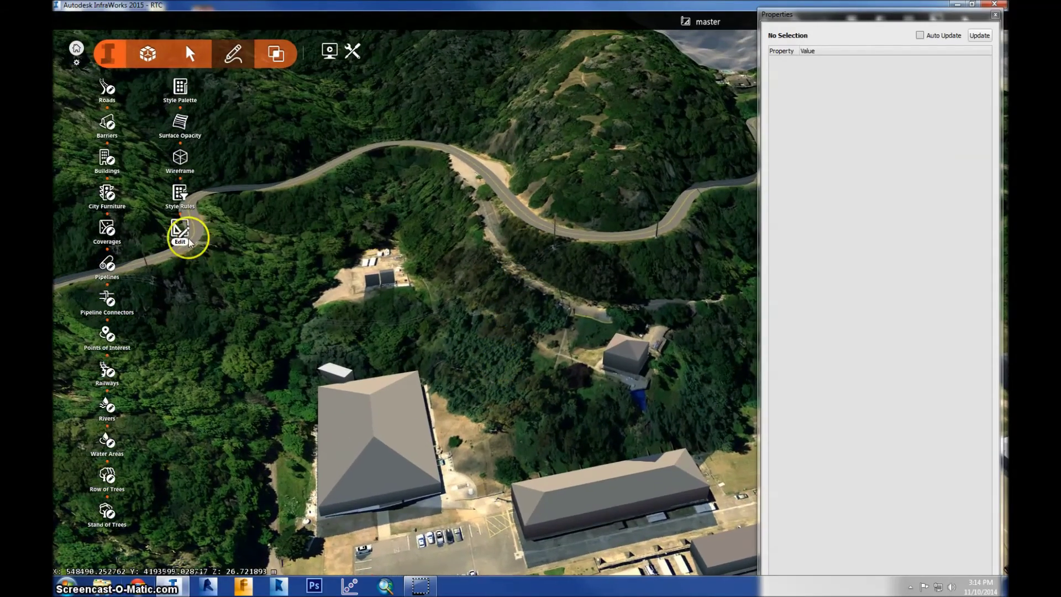
left_click(104, 199)
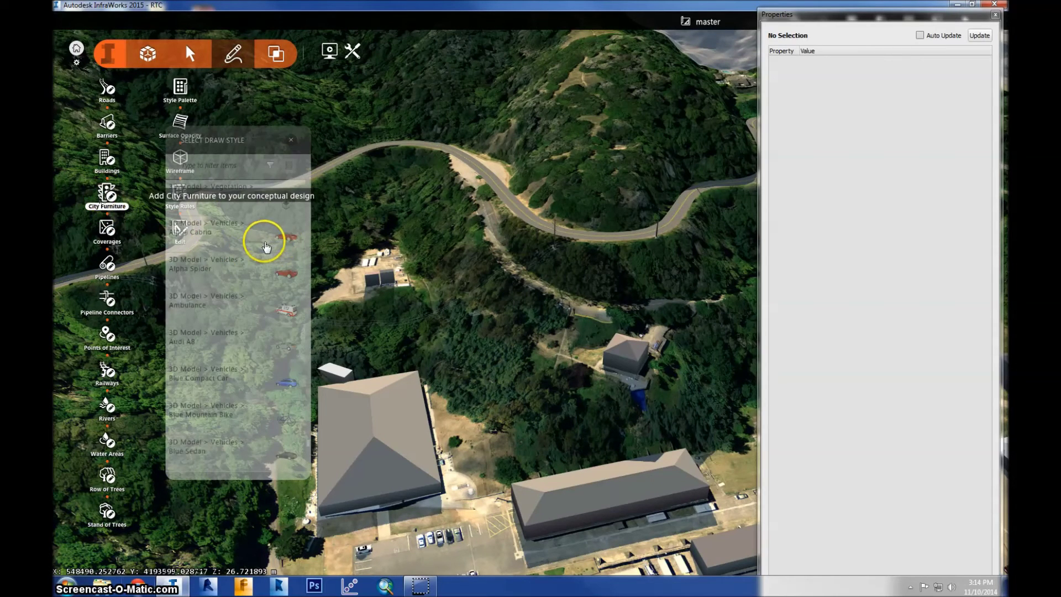
scroll(251, 297, "down", 2)
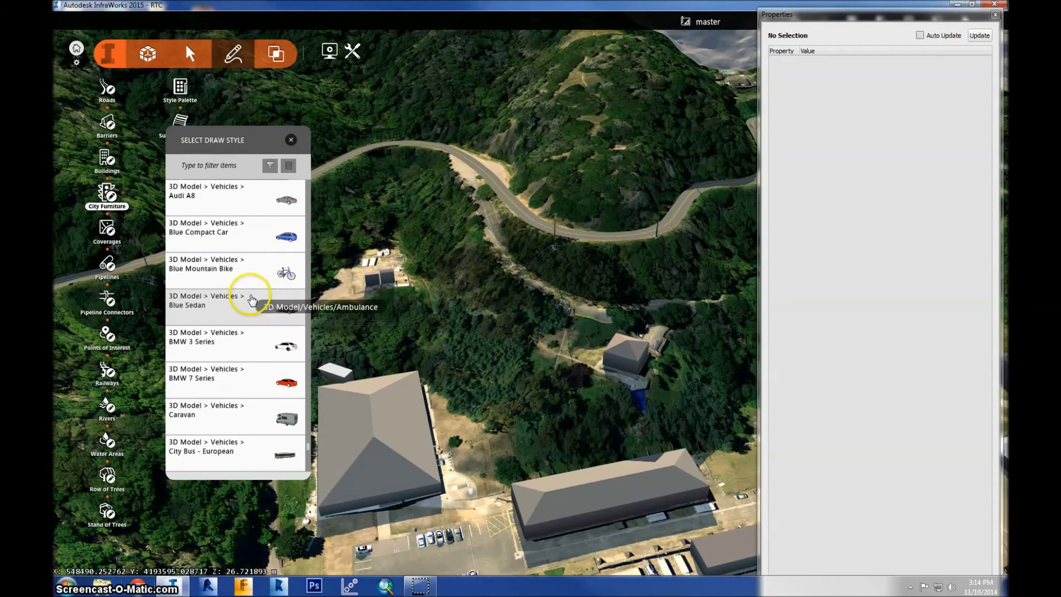
scroll(252, 306, "down", 10)
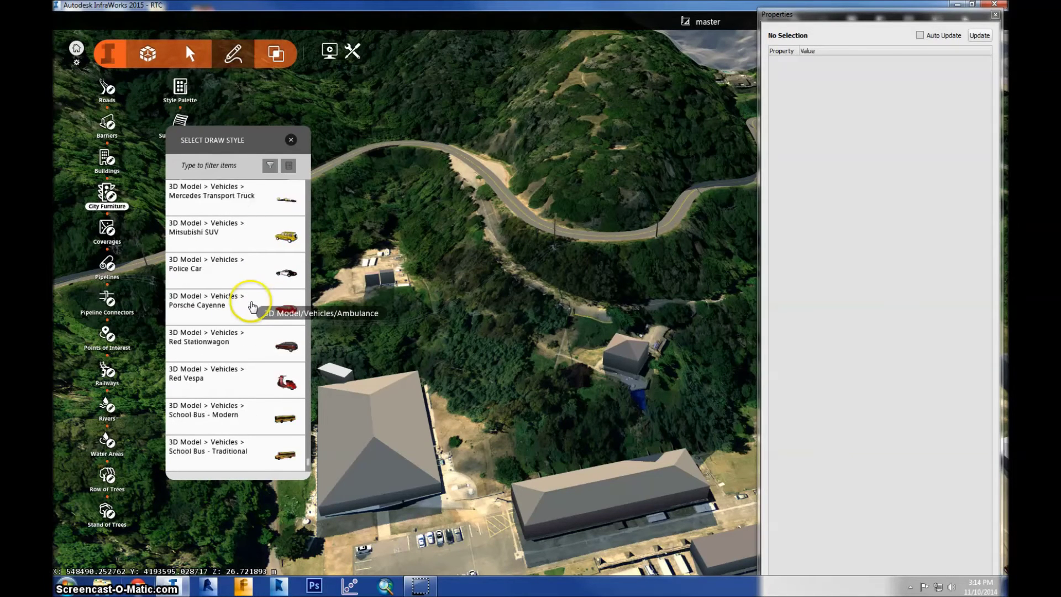
scroll(251, 309, "down", 3)
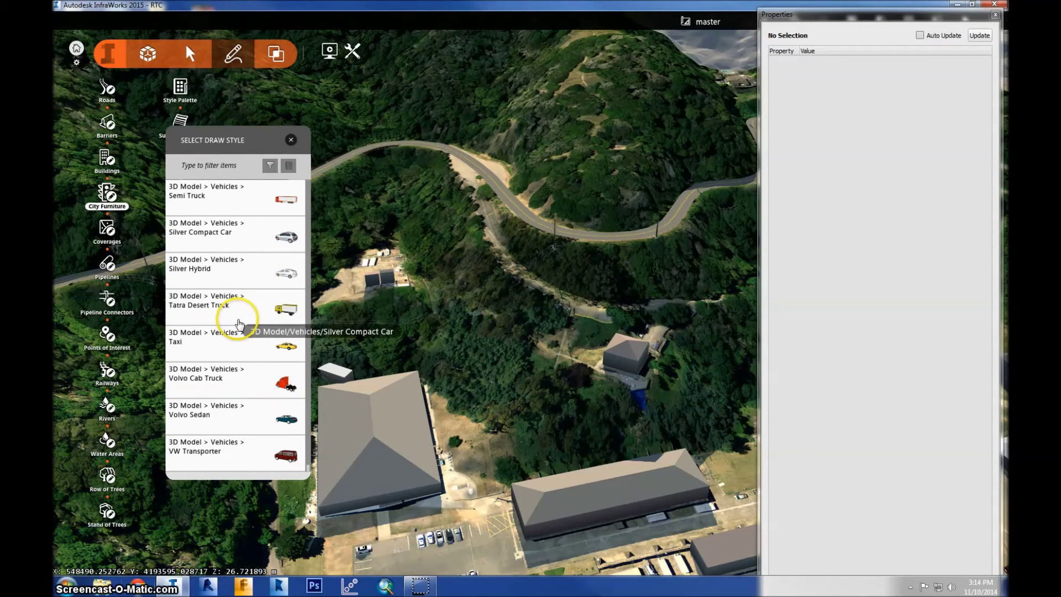
scroll(243, 321, "up", 4)
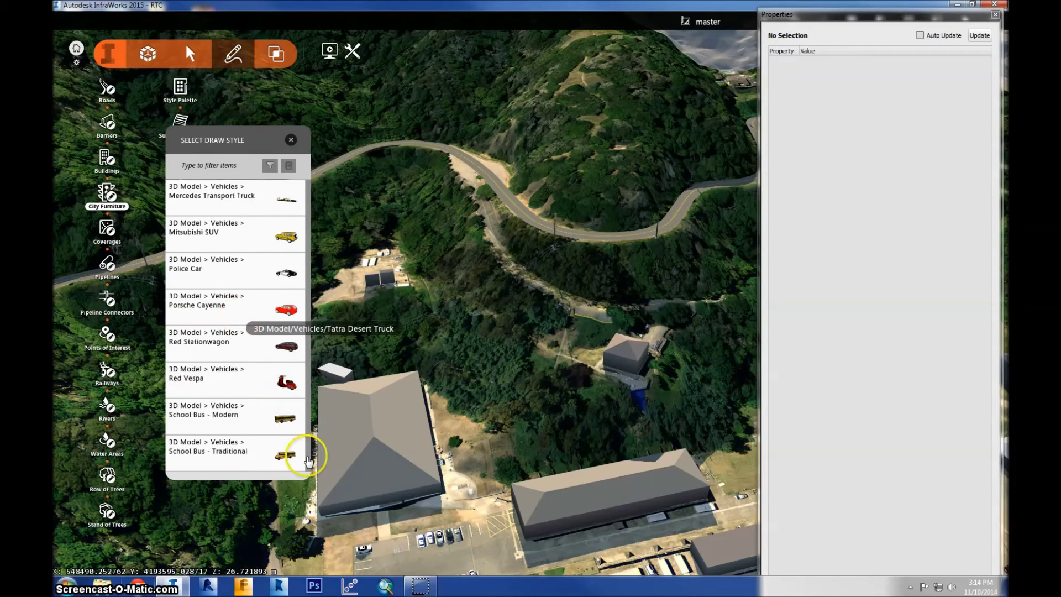
mouse_move(308, 464)
left_mouse_down()
mouse_move(299, 359)
mouse_move(312, 243)
left_mouse_up()
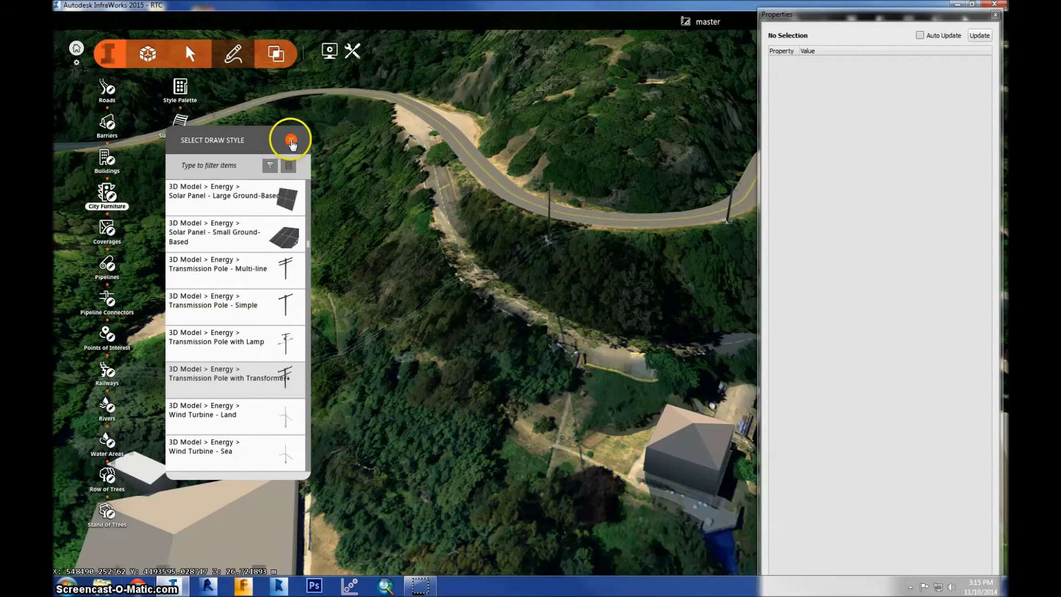
left_click(290, 141)
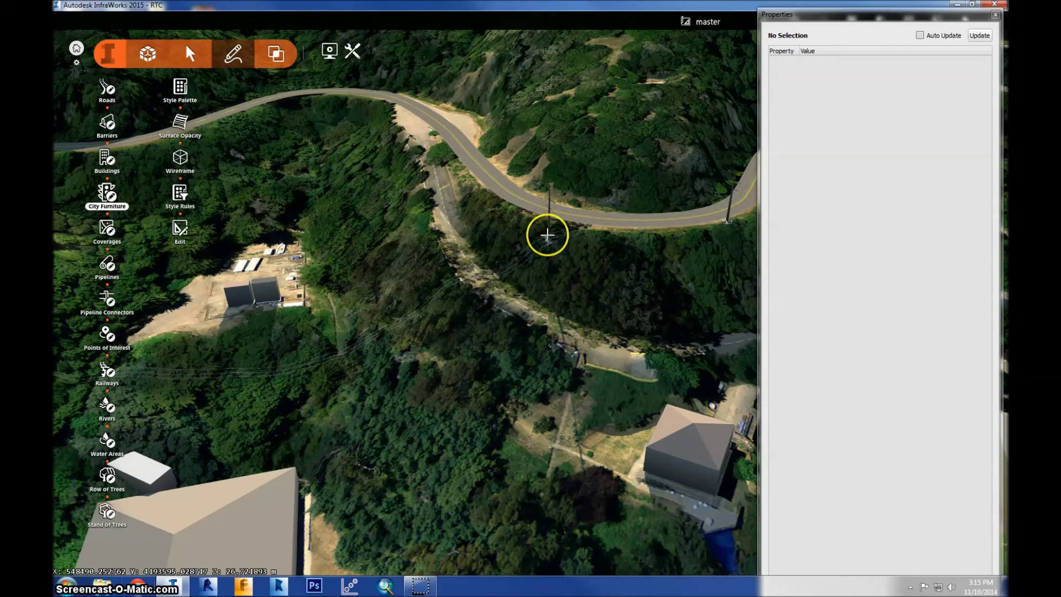
Place the transmission pole beside the curved hillside road, rotating it to about -47.6° around Z and scaling it to 1.35 on all axes.
scroll(547, 235, "up", 5)
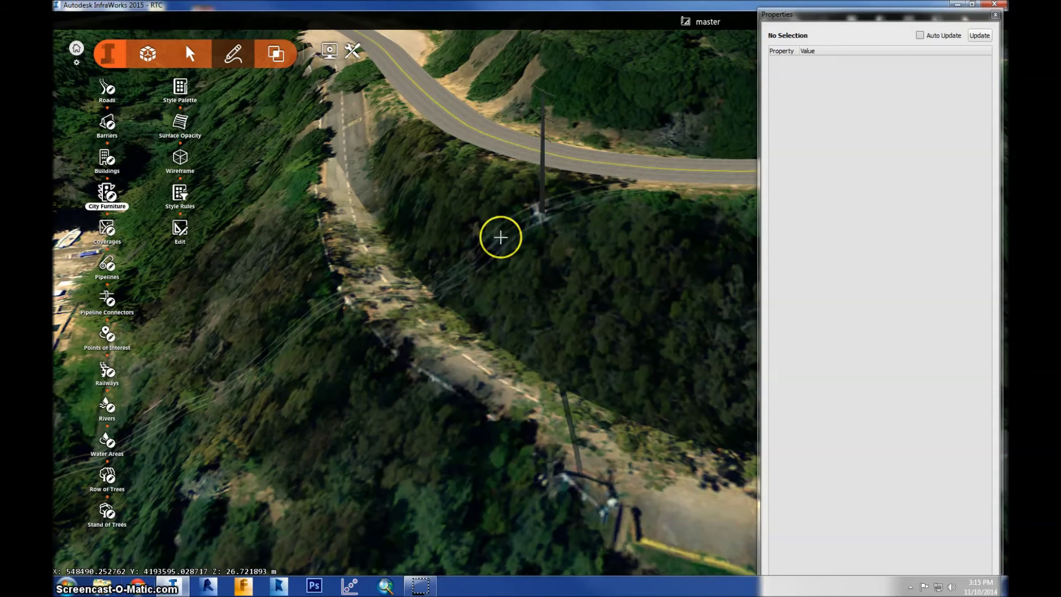
left_click(569, 200)
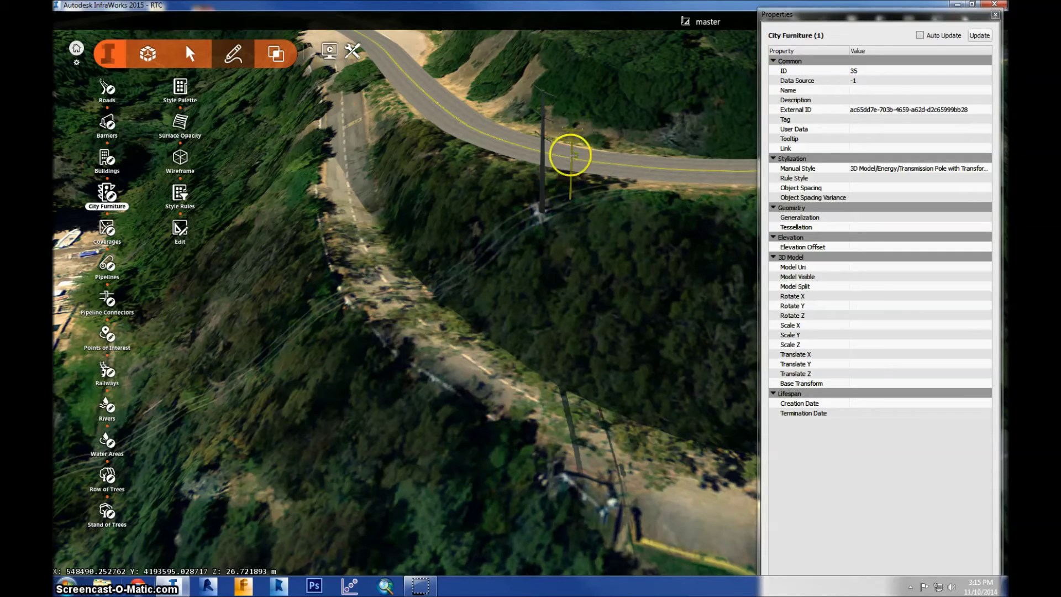
left_click(177, 232)
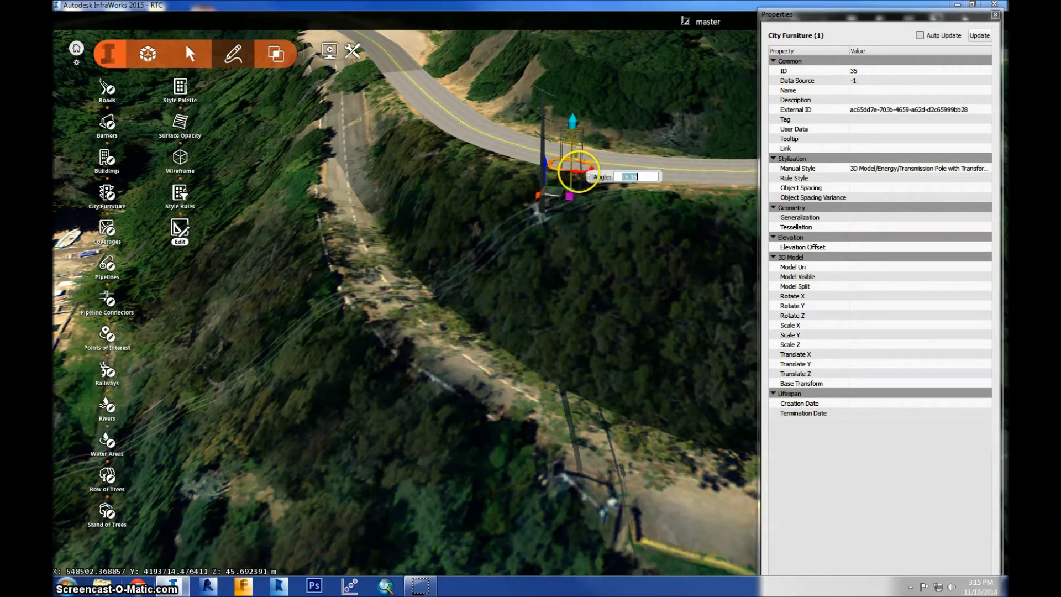
left_click_drag(573, 118, 578, 101)
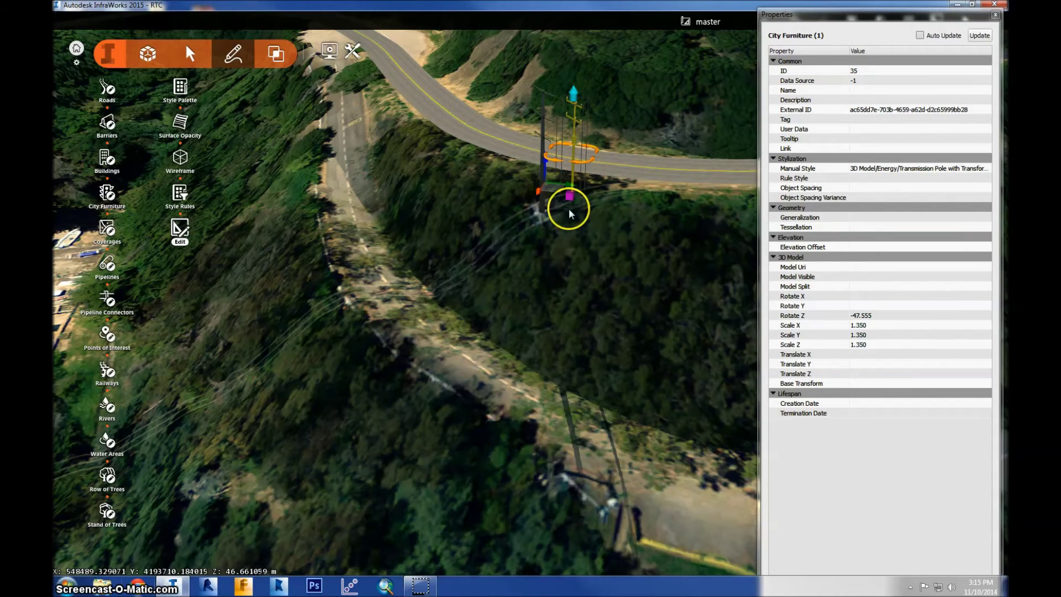
Open the pole's Rotate Z value for editing without changing it, and remove the pole from the model.
double_click(885, 315)
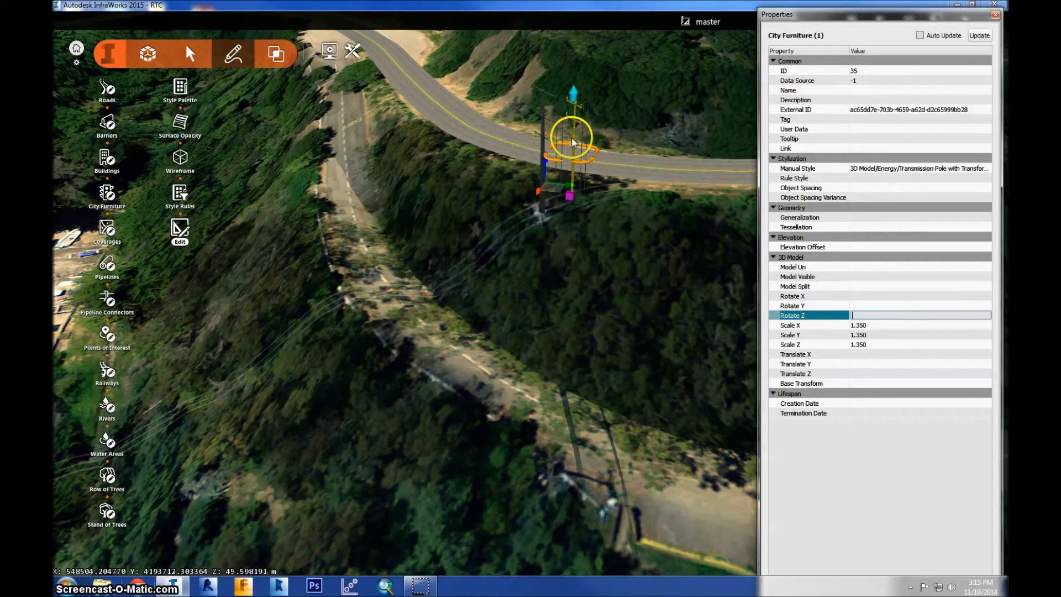
left_click_drag(575, 155, 588, 175)
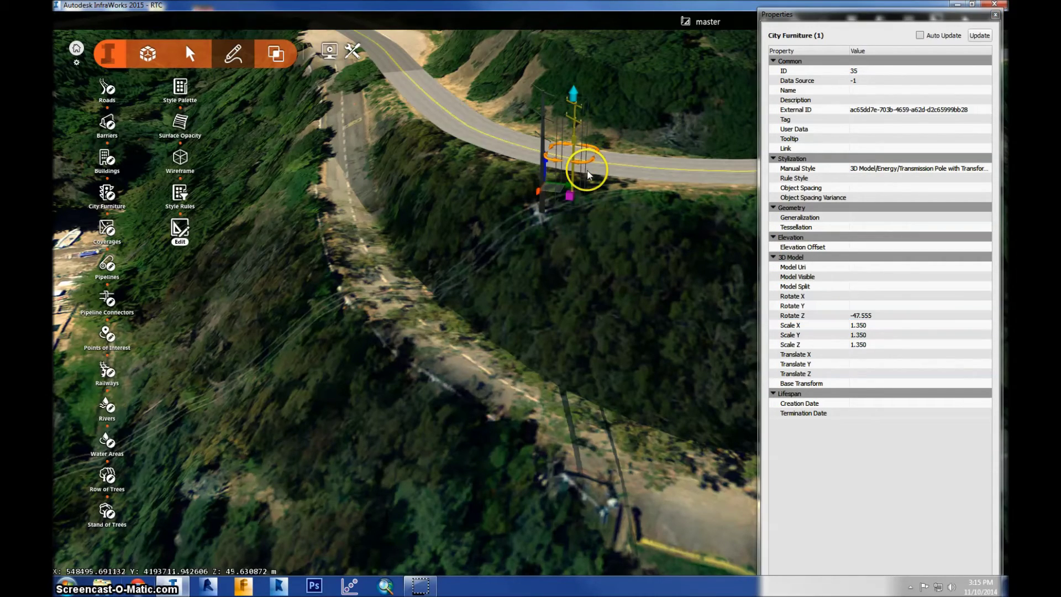
key("Escape")
Select the curved hillside road and examine its vertices and elevation handles from above and at ground level, up to the side road junction.
scroll(610, 203, "down", 1)
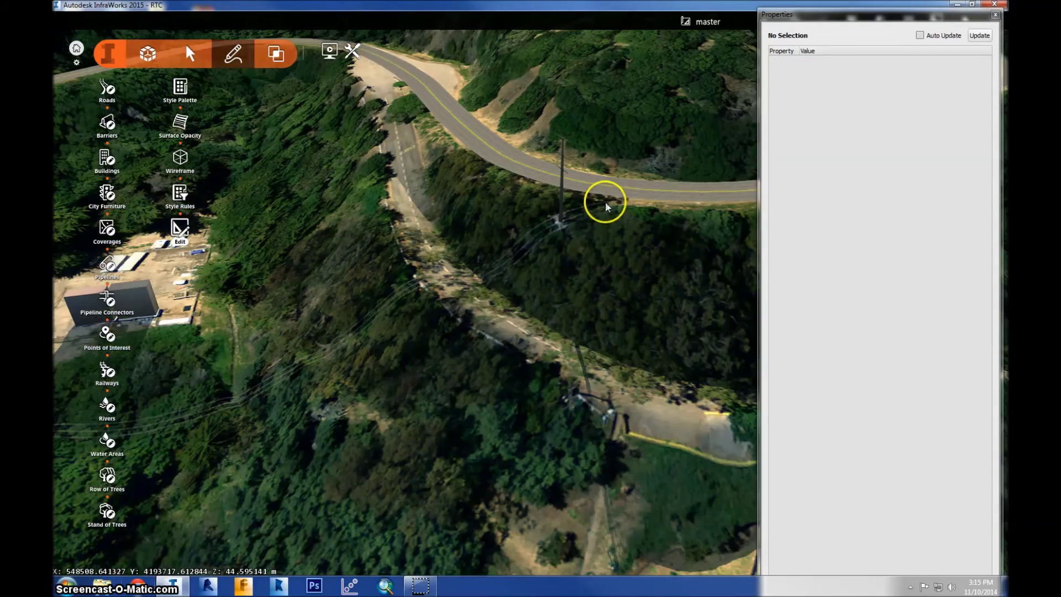
scroll(601, 212, "down", 2)
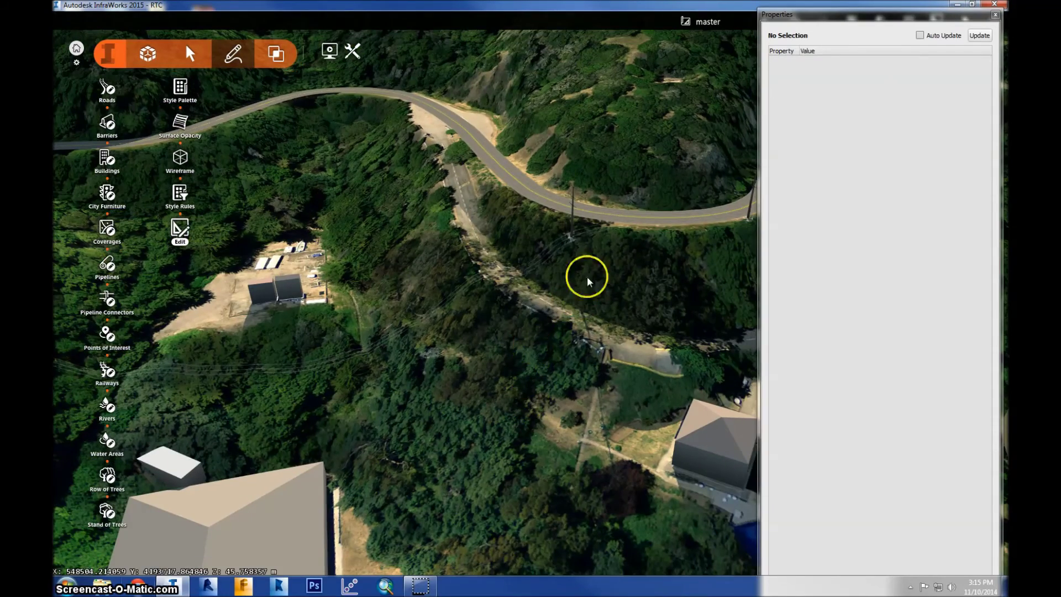
middle_click_drag(588, 275, 554, 316)
middle_click_drag(500, 230, 499, 340)
middle_click_drag(448, 230, 449, 242)
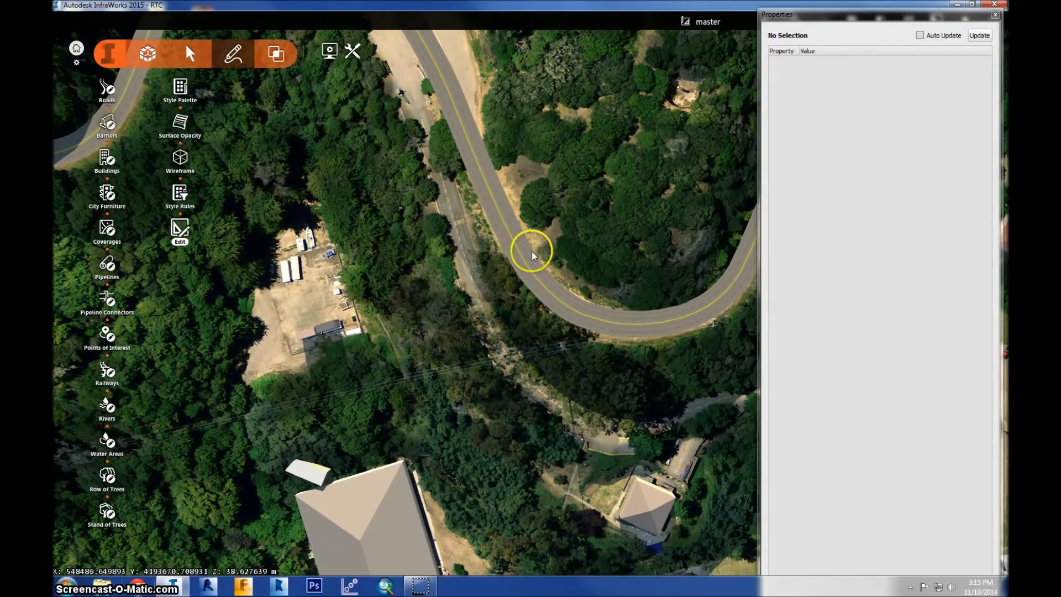
left_click(511, 243)
scroll(512, 236, "up", 2)
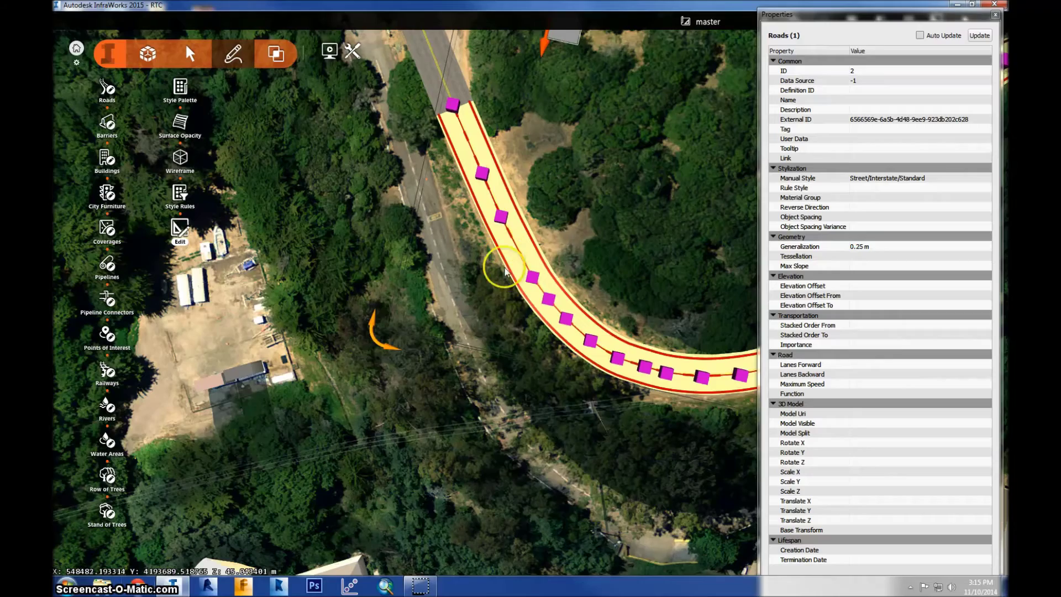
left_click_drag(564, 278, 612, 213)
middle_click_drag(611, 211, 657, 163)
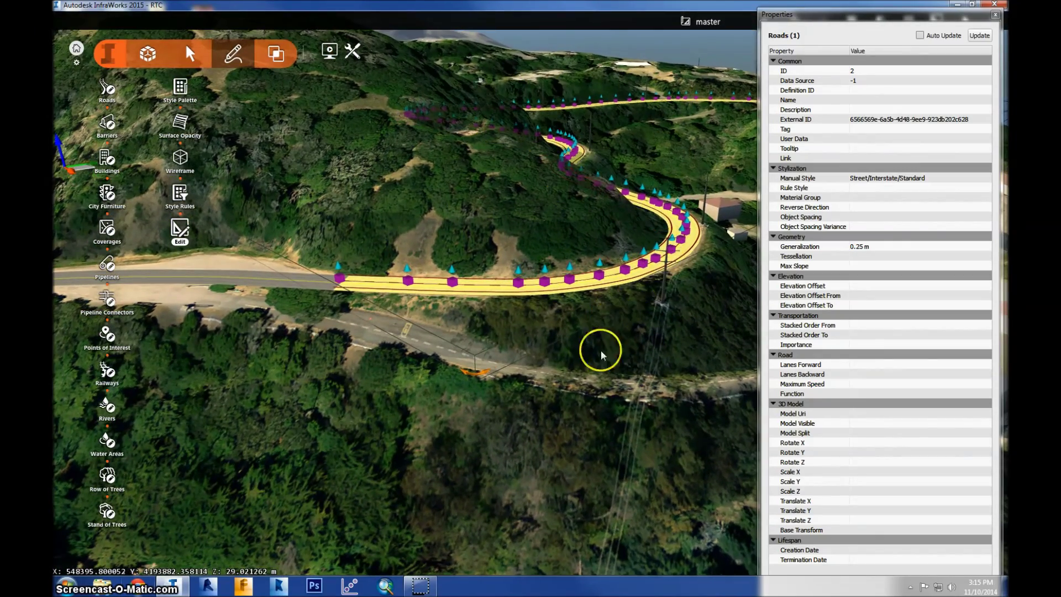
left_click_drag(602, 350, 462, 480)
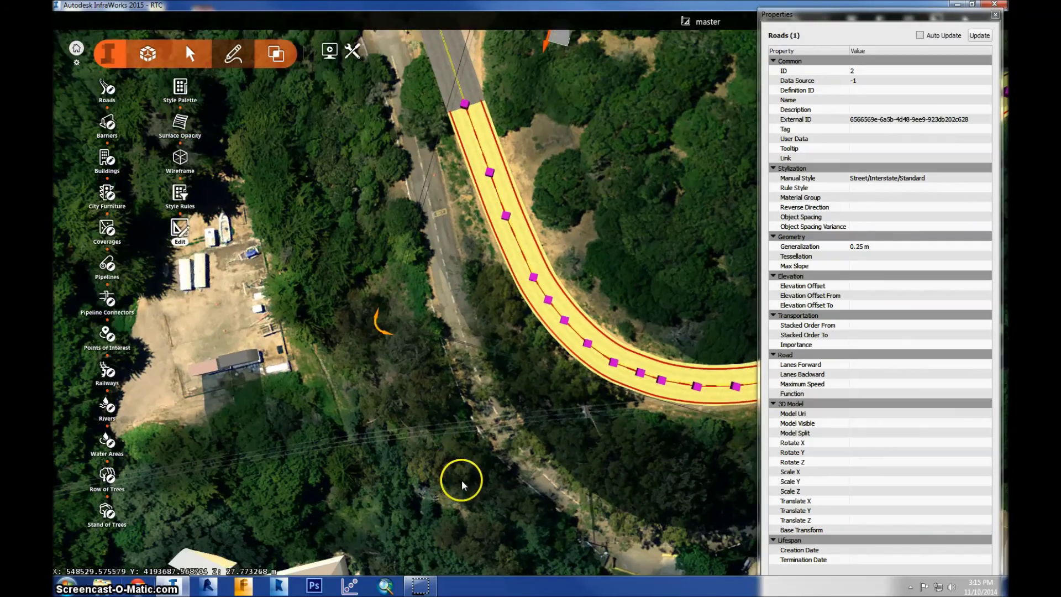
left_click_drag(452, 204, 592, 421)
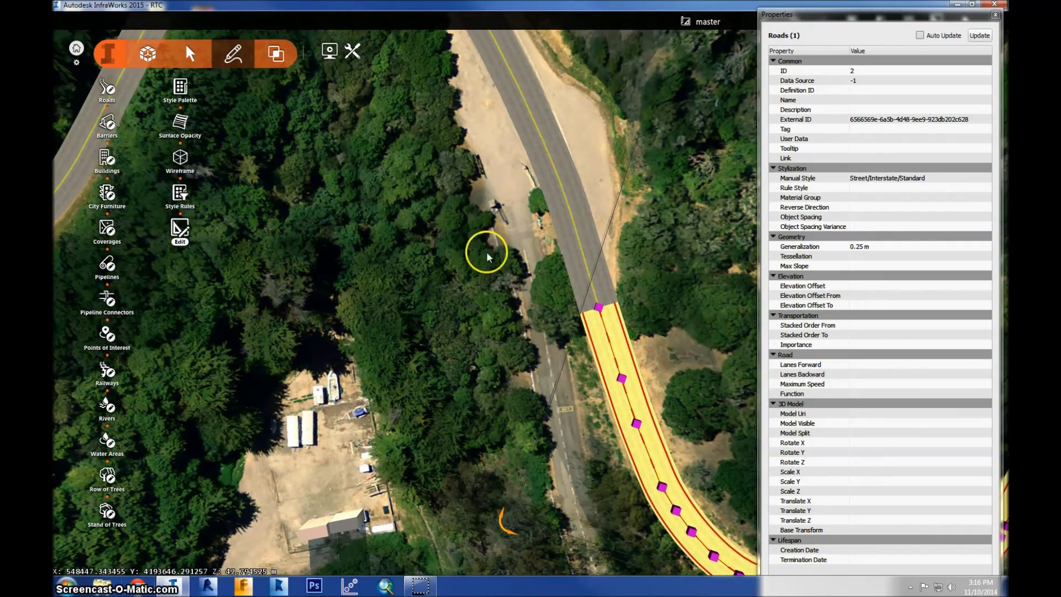
left_click_drag(487, 251, 485, 289)
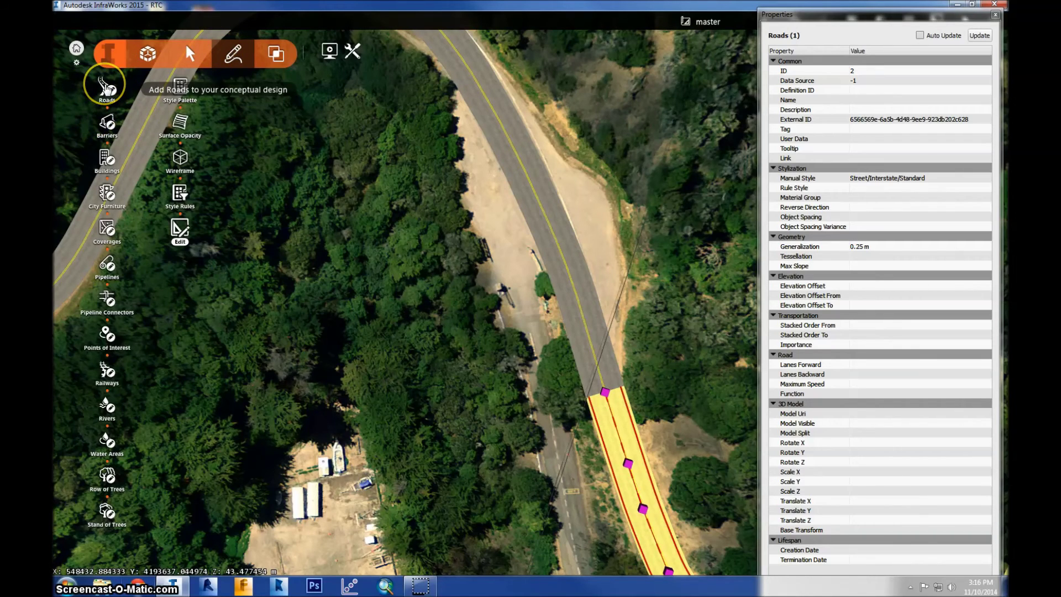
Start a new conceptual road using the Street > Interstate > Standard draw style.
left_click(102, 86)
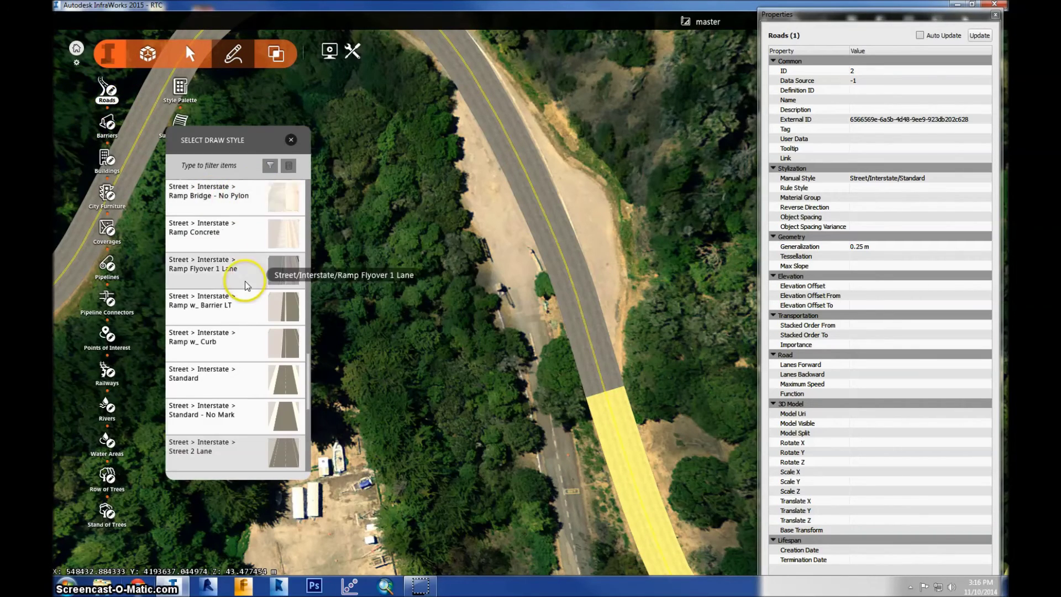
scroll(246, 279, "down", 5)
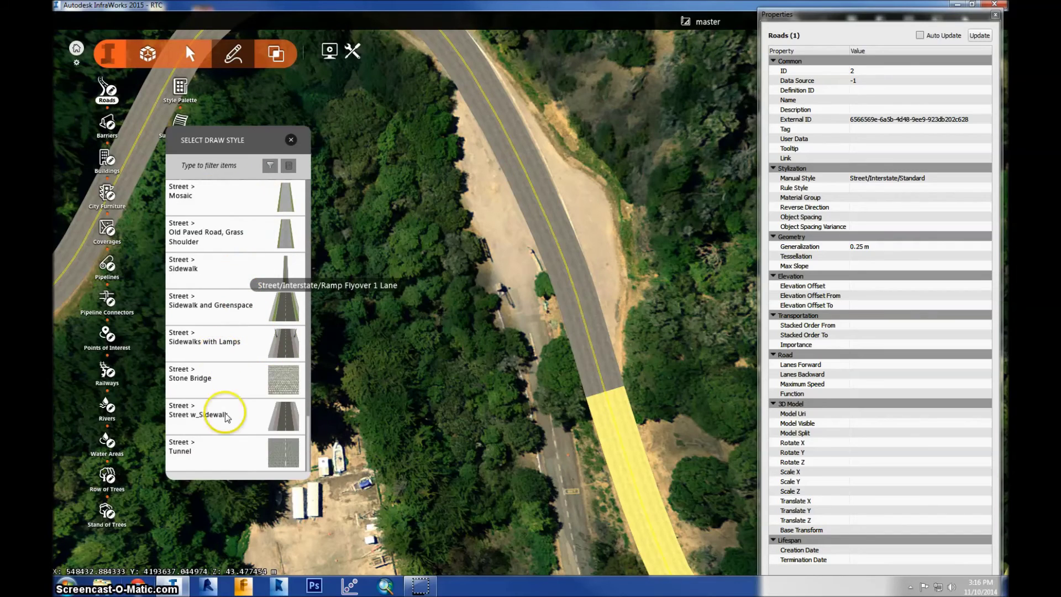
scroll(238, 332, "up", 3)
scroll(238, 323, "up", 10)
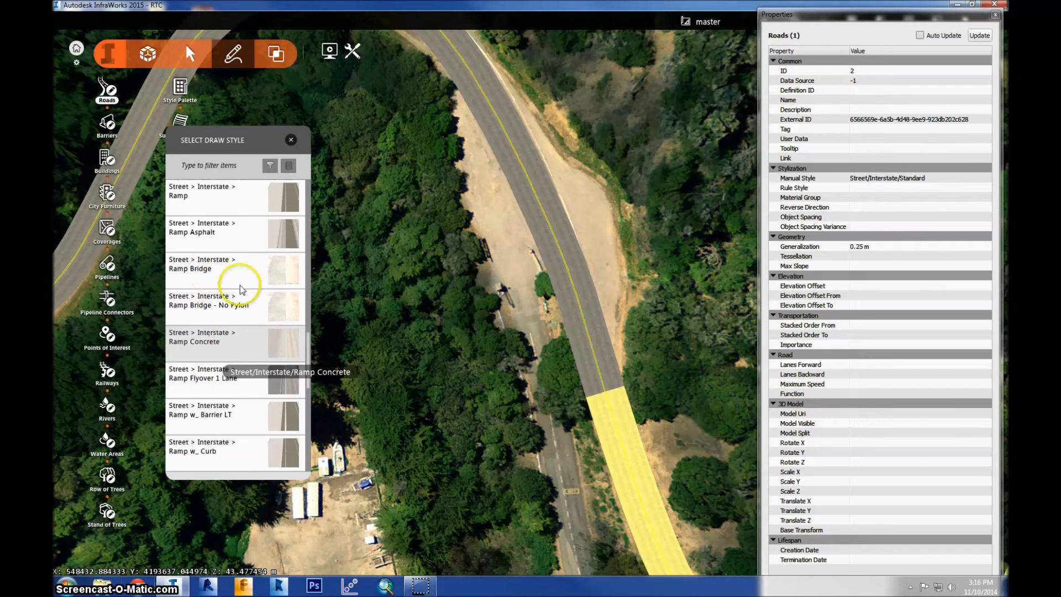
scroll(238, 359, "down", 3)
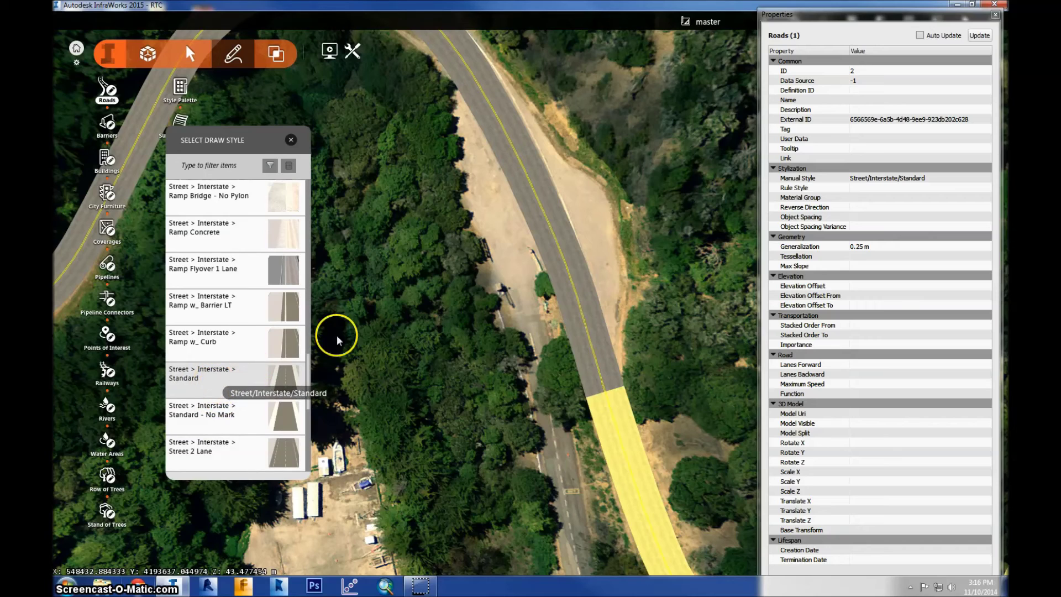
left_click(224, 376)
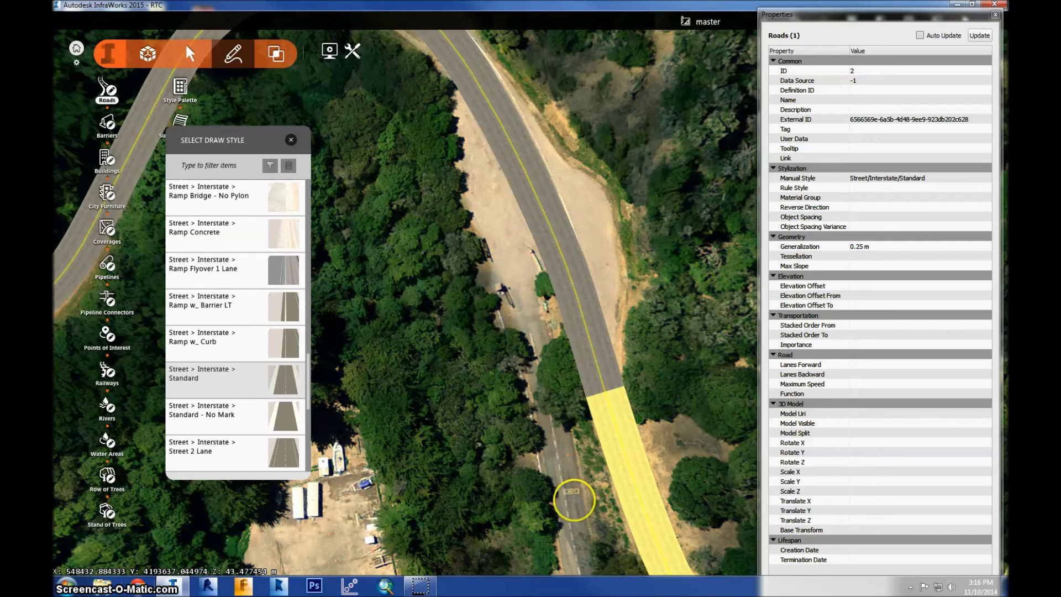
Draw a four-point road about 47 m long from the hillside road's centreline down onto the side road, finish it and deselect it.
left_click(483, 91)
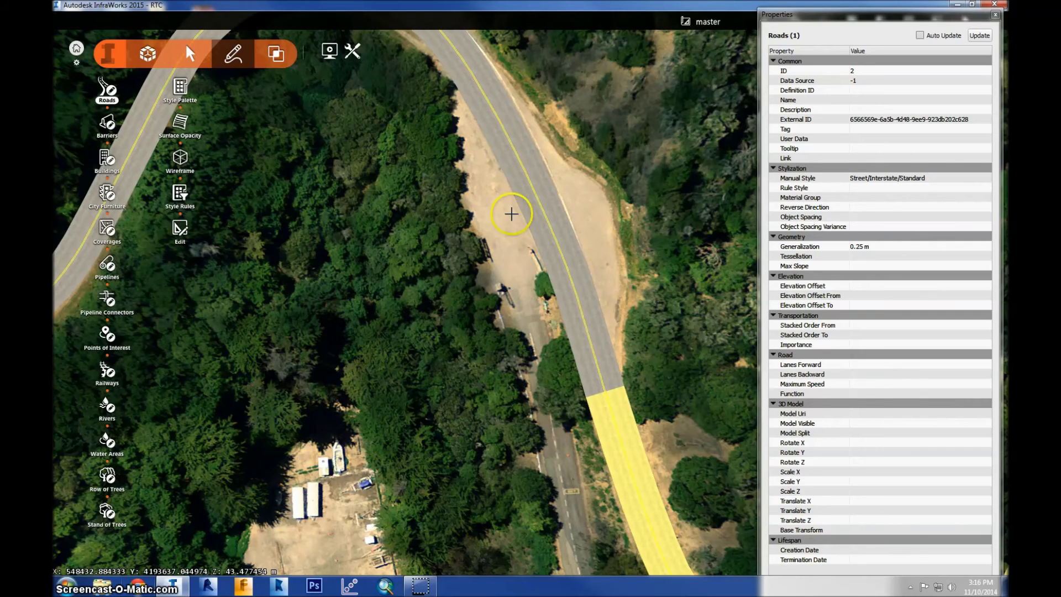
left_click(488, 120)
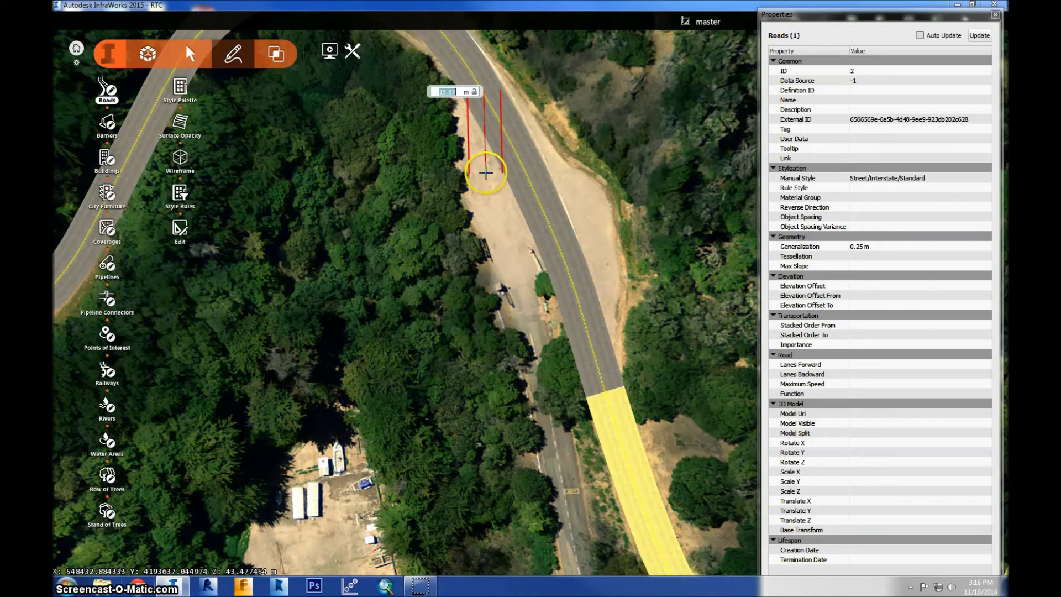
left_click(520, 294)
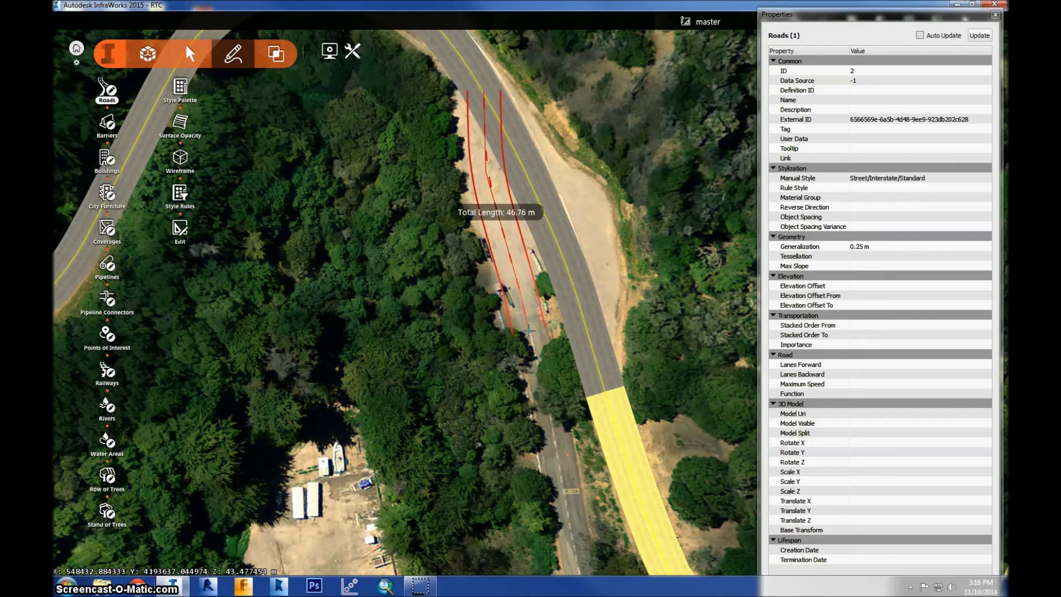
double_click(528, 330)
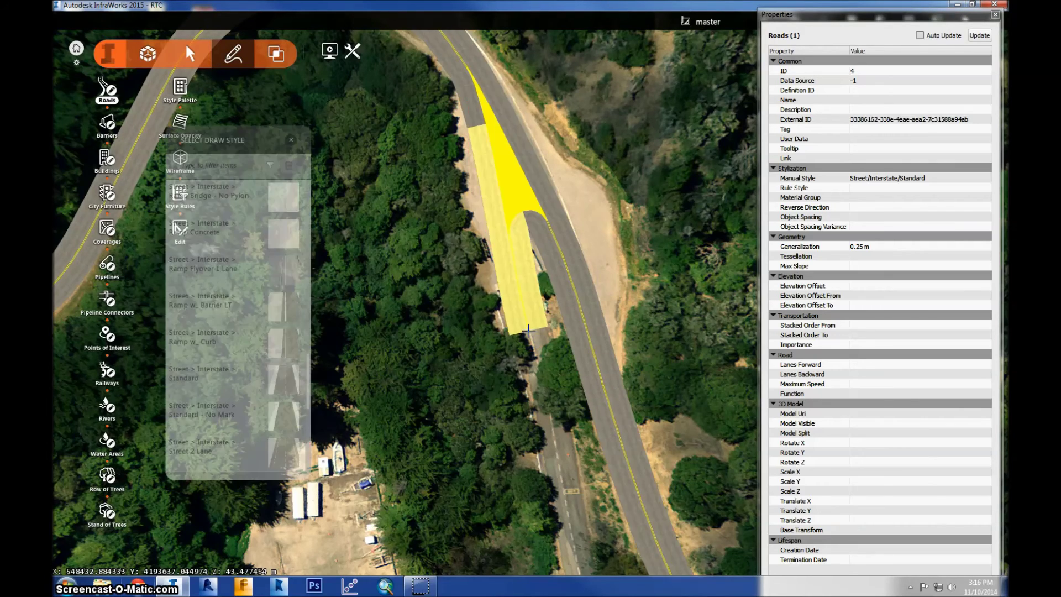
left_click(316, 178)
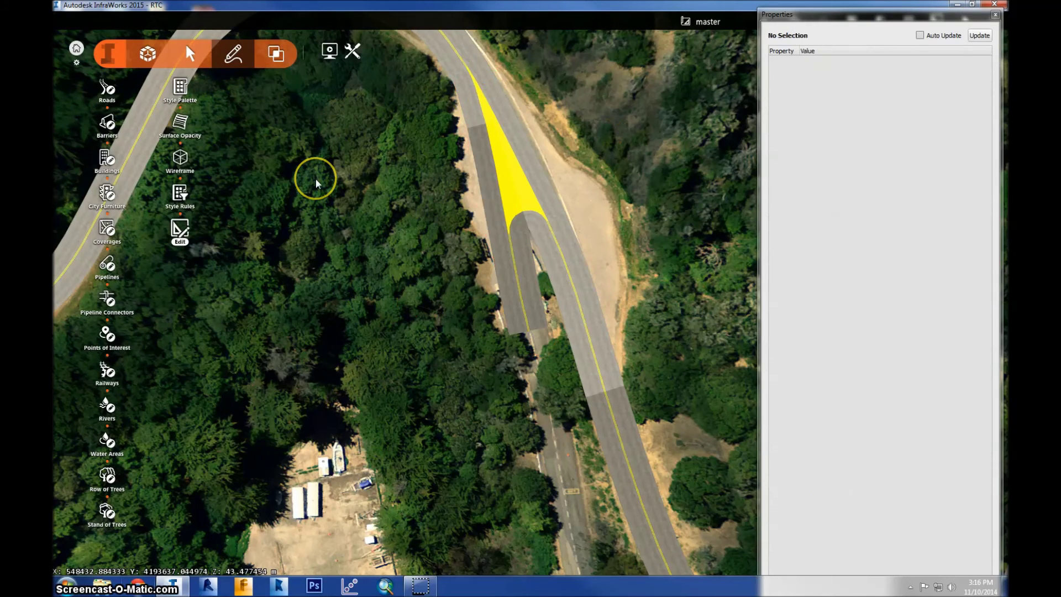
Examine the junction between the new road and the hillside road up close and from an oblique angle.
left_click_drag(619, 259, 655, 235)
scroll(442, 321, "up", 2)
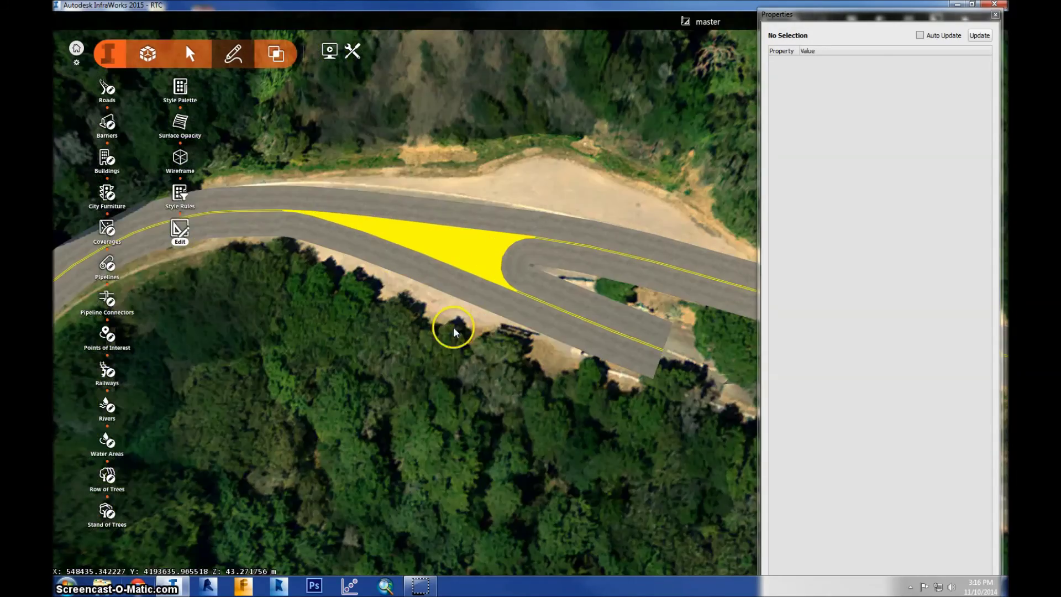
left_click_drag(542, 309, 622, 243)
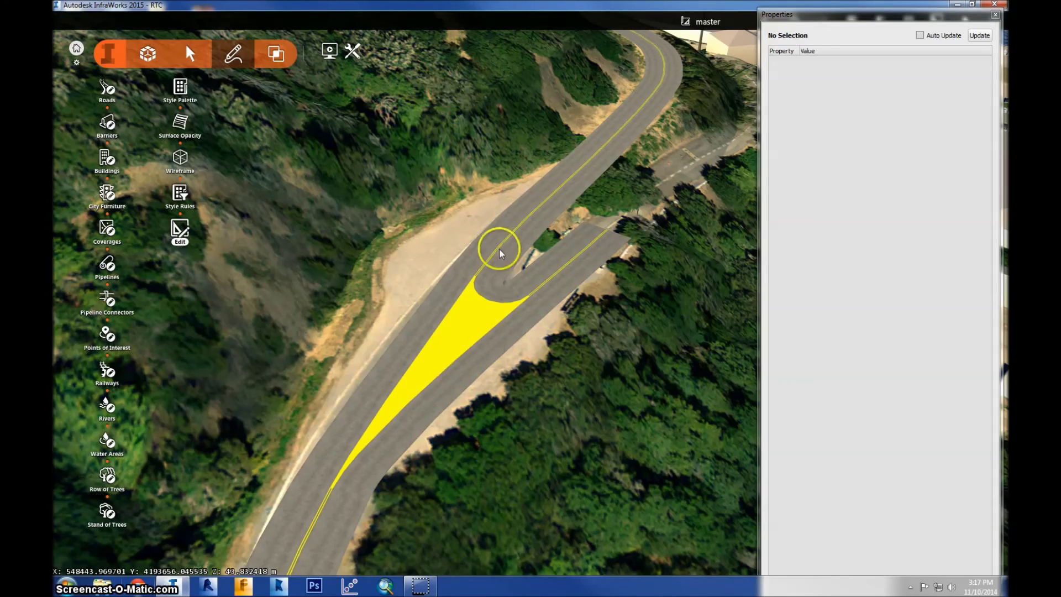
Survey the site from the new road junction down to the waterfront, then examine the placed cars in the parking lot up close.
scroll(507, 221, "down", 3)
scroll(484, 280, "down", 2)
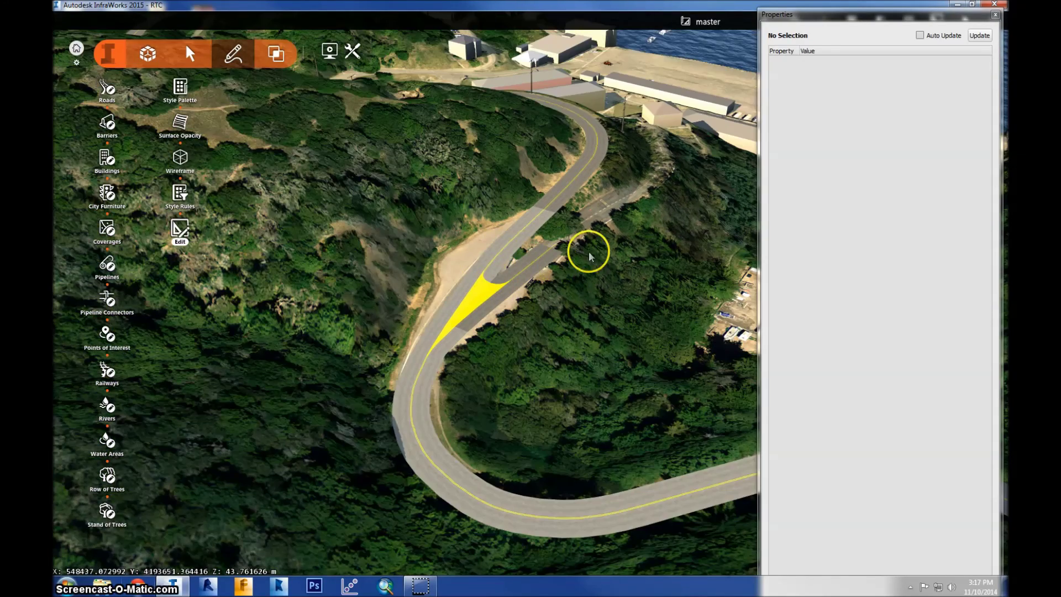
left_click_drag(638, 291, 446, 393)
mouse_move(363, 373)
middle_mouse_down("shift")
mouse_move(521, 457)
mouse_move(433, 403)
mouse_move(561, 335)
mouse_move(469, 343)
mouse_move(433, 450)
mouse_move(495, 276)
mouse_move(483, 383)
mouse_move(492, 246)
mouse_move(488, 324)
mouse_move(489, 269)
middle_mouse_up("shift")
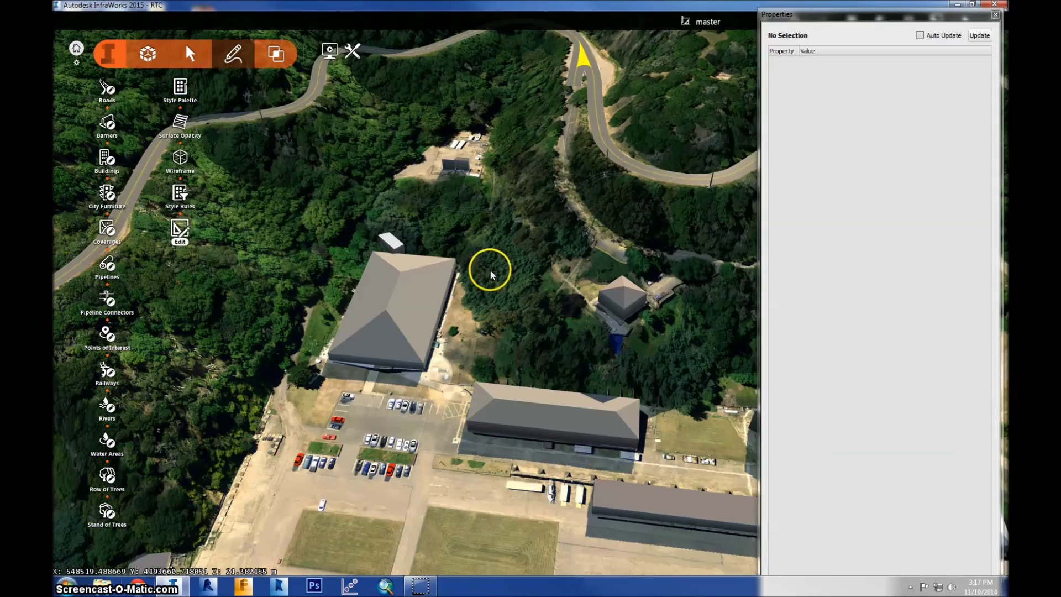
mouse_move(513, 532)
middle_mouse_down()
mouse_move(512, 262)
mouse_move(526, 341)
mouse_move(552, 313)
middle_mouse_up()
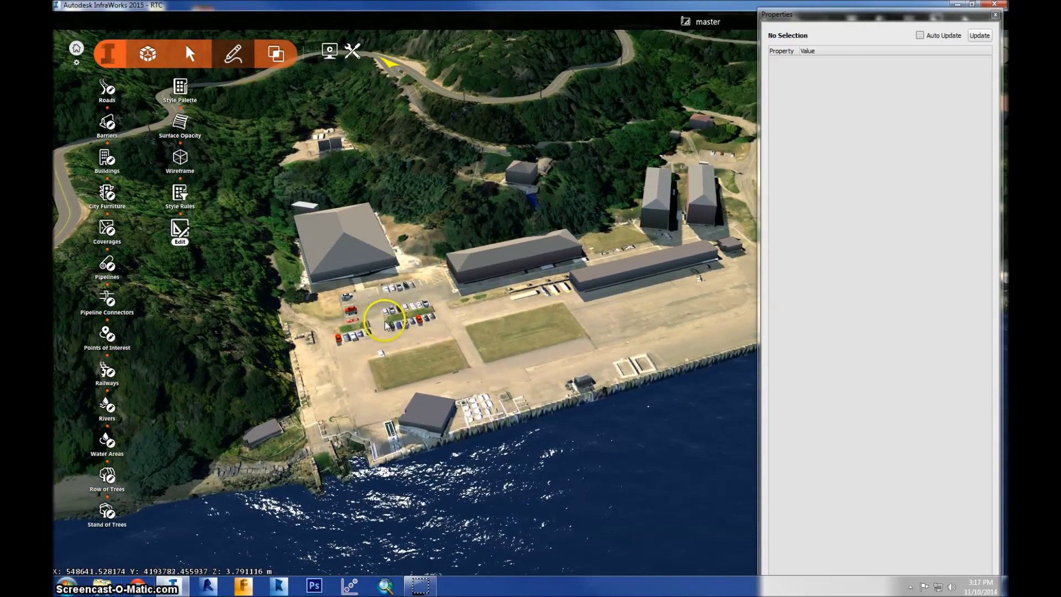
scroll(387, 320, "up", 5)
scroll(433, 330, "up", 5)
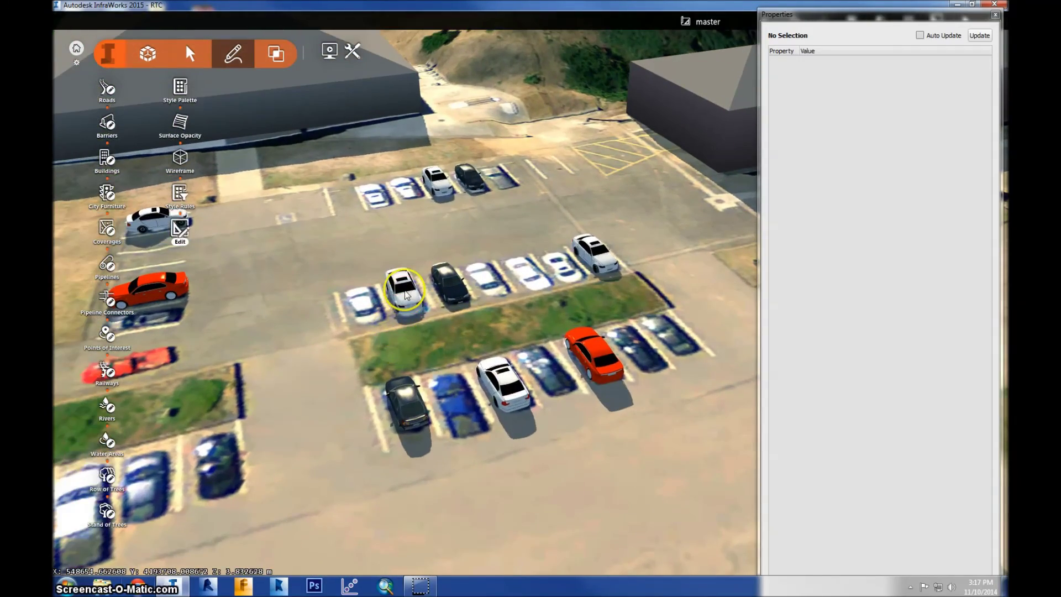
scroll(408, 291, "up", 2)
scroll(416, 299, "down", 10)
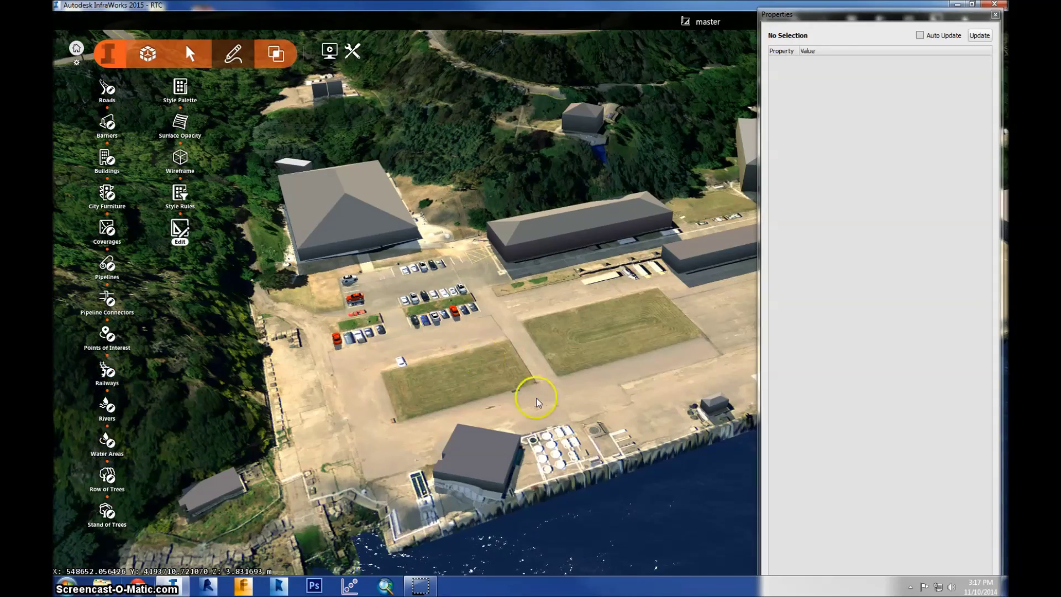
Review the whole RTC site from above the waterfront and from across the water, including the surrounding hills and shoreline.
left_click_drag(439, 335, 516, 379)
scroll(540, 379, "down", 3)
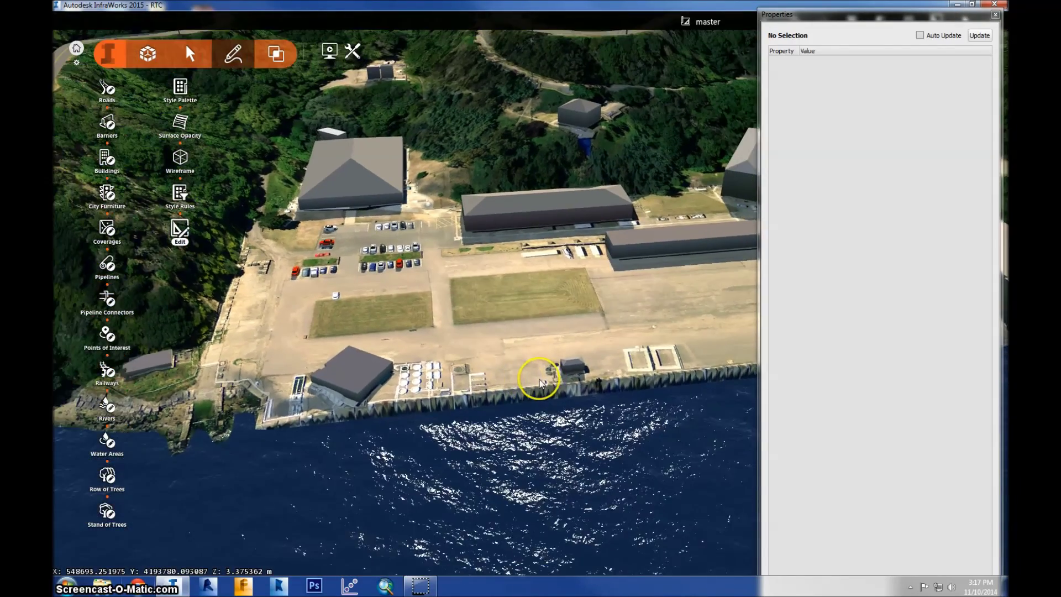
middle_click_drag(651, 367, 523, 383)
scroll(570, 291, "down", 10)
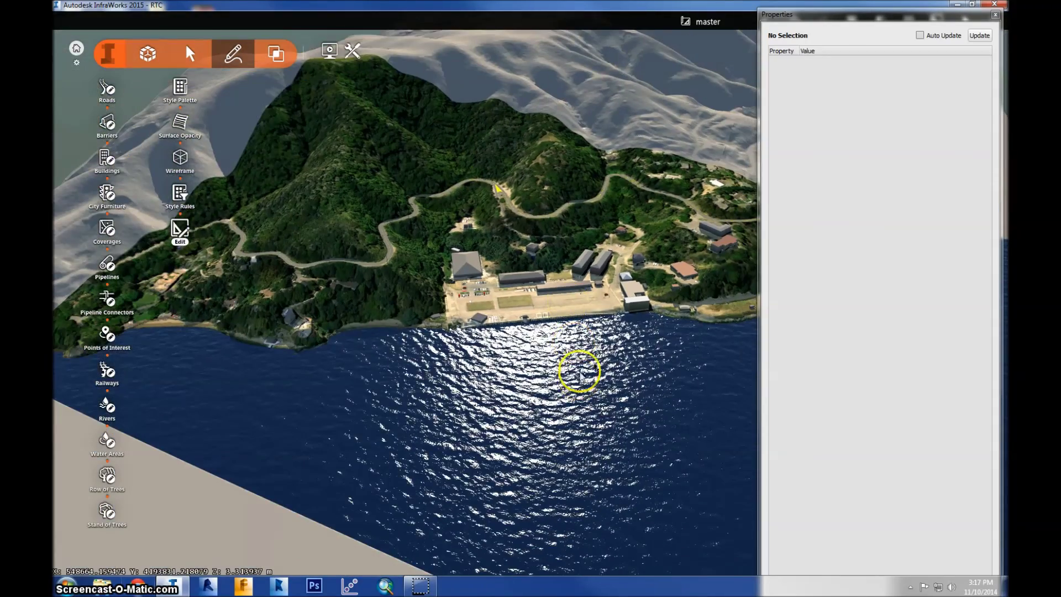
left_click_drag(580, 376, 569, 340)
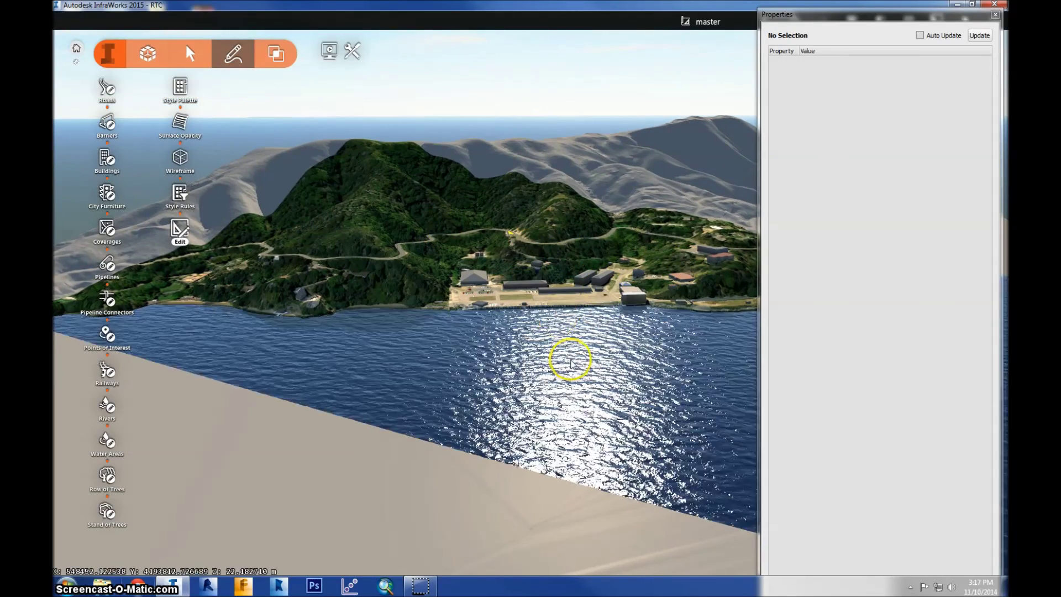
scroll(753, 333, "down", 2)
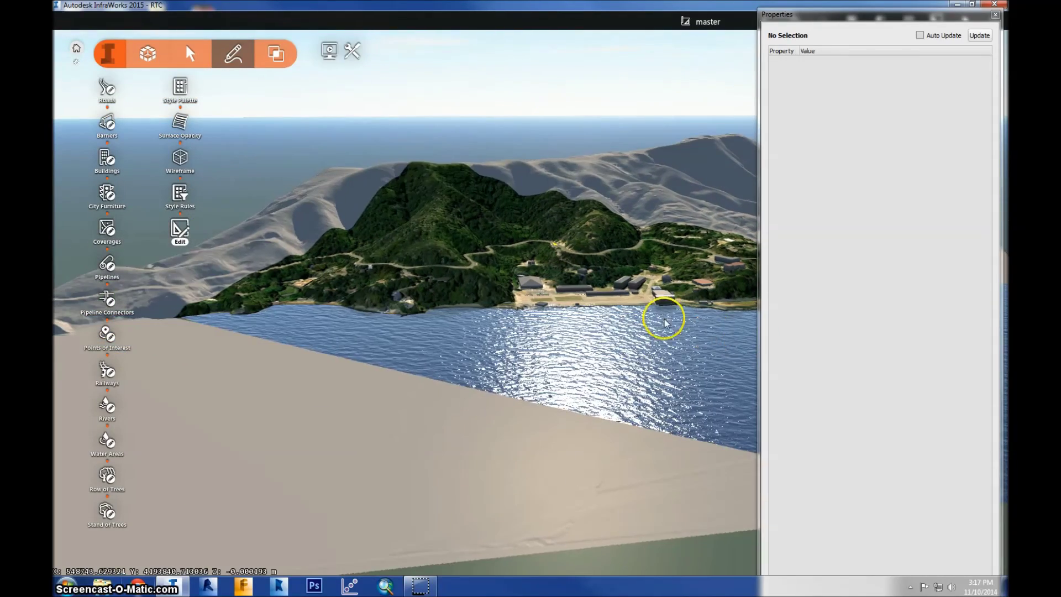
middle_click_drag(552, 325, 438, 324)
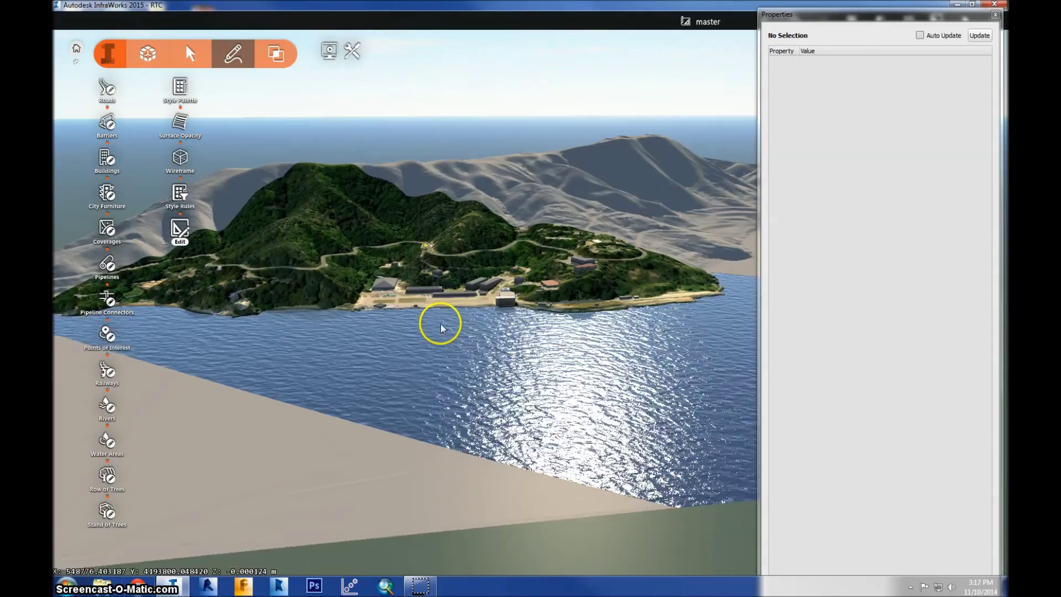